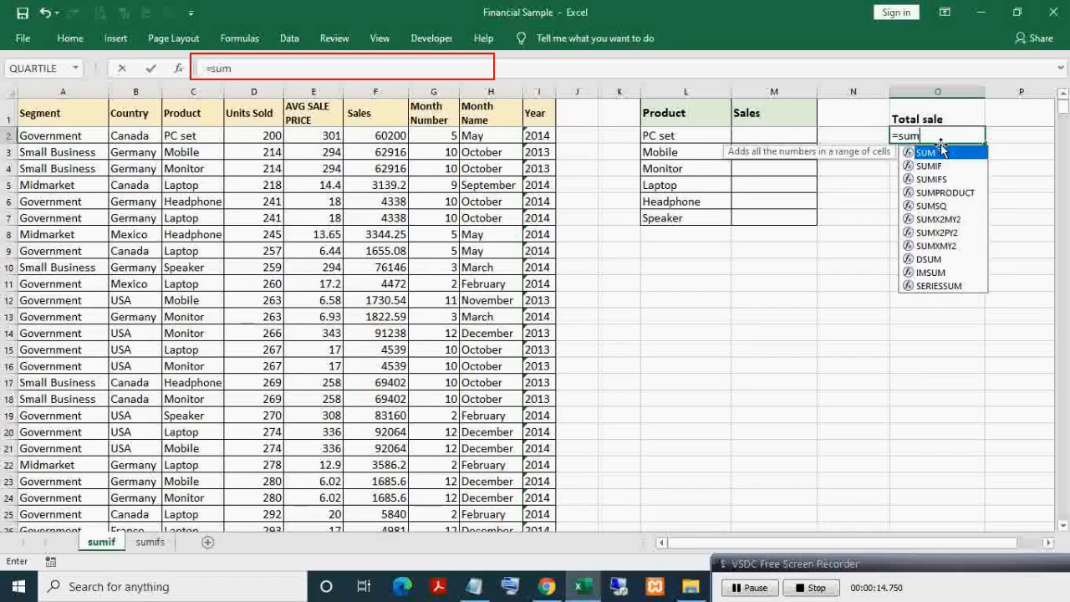
- Enter =SUM(F1:F690) under Total sale to get 117968651.8
key("Tab")
left_click(368, 112)
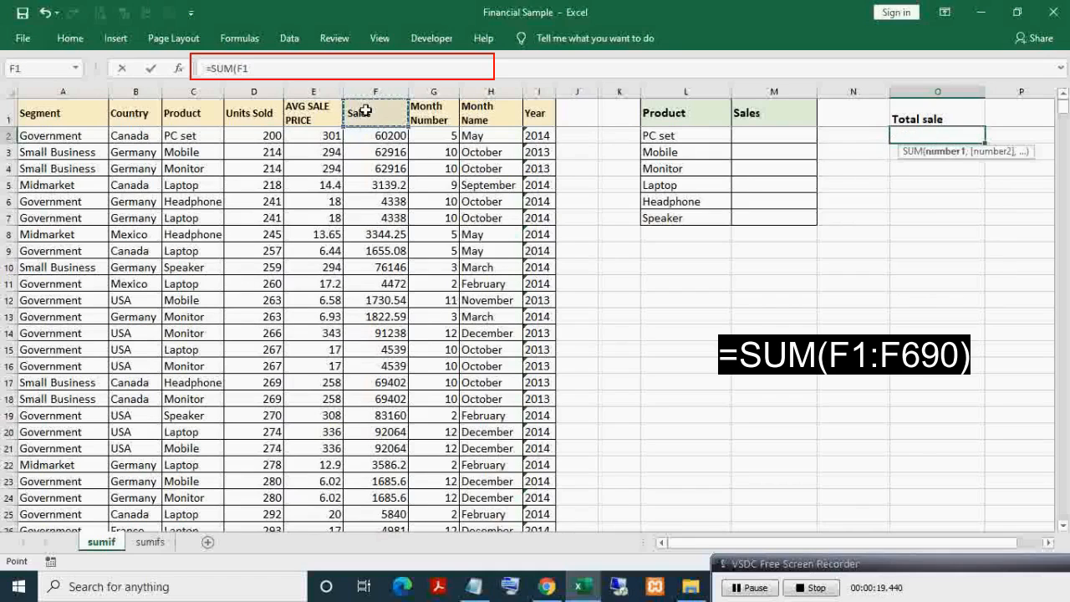
key("ctrl+shift+Down")
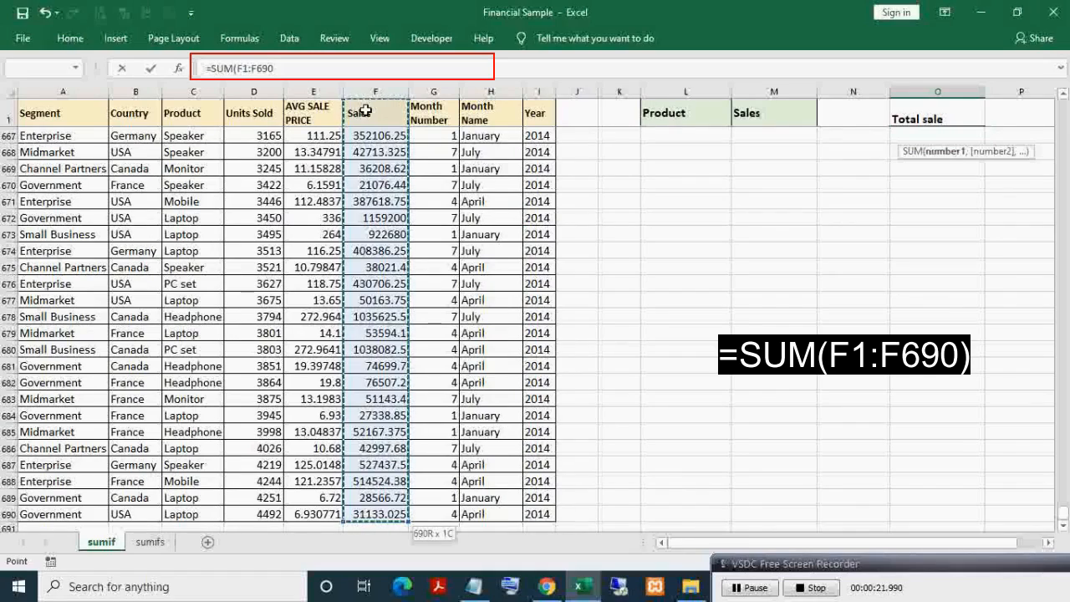
key("Return")
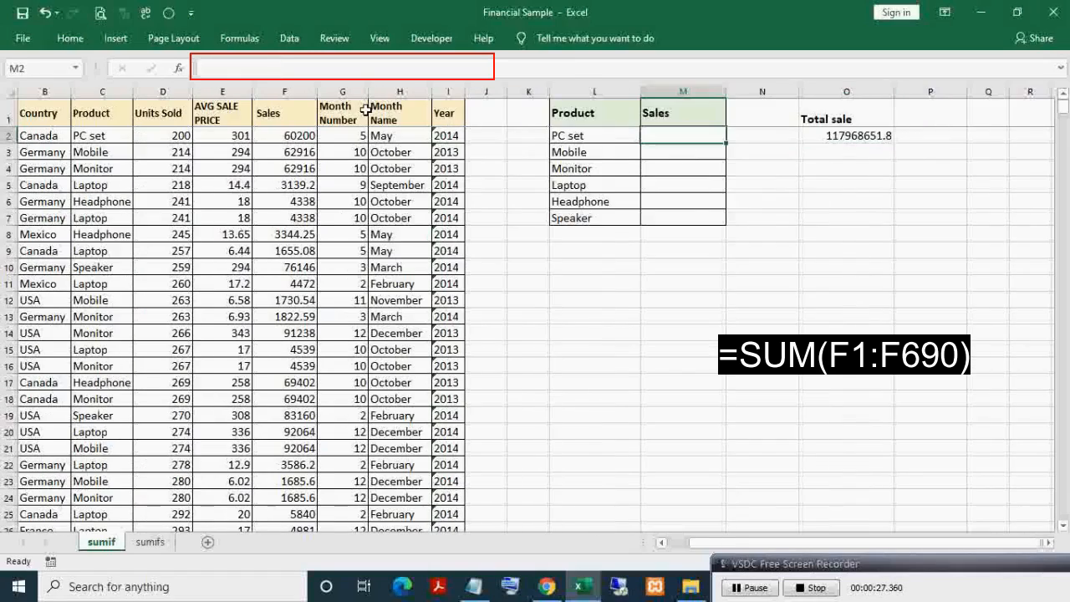
key("Left")
key("Left")
key("Left")
key("Left")
key("Left")
key("Left")
key("Left")
key("Left")
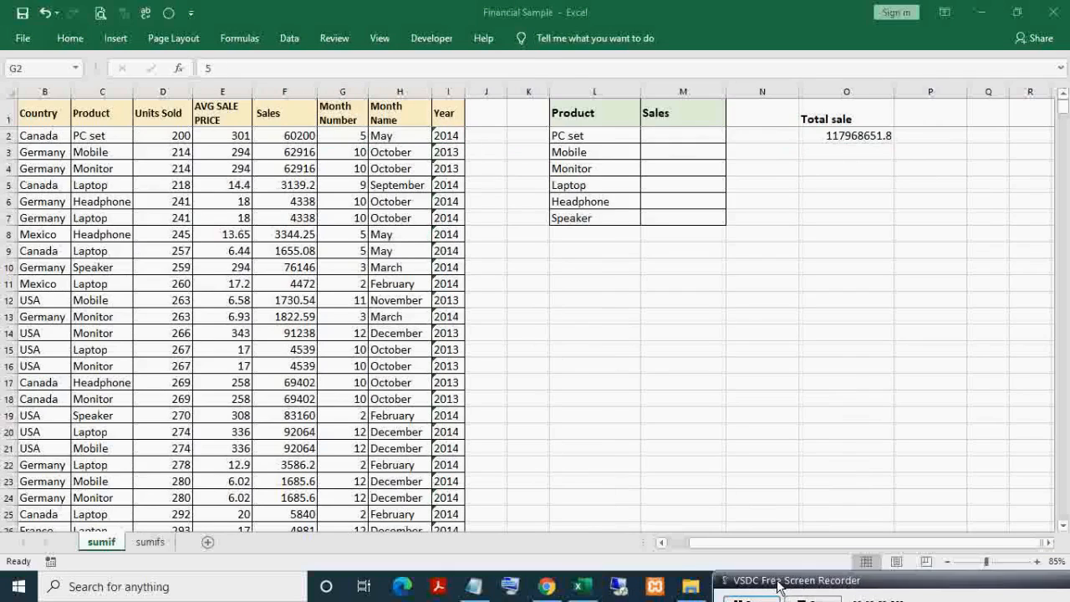
left_click(286, 92)
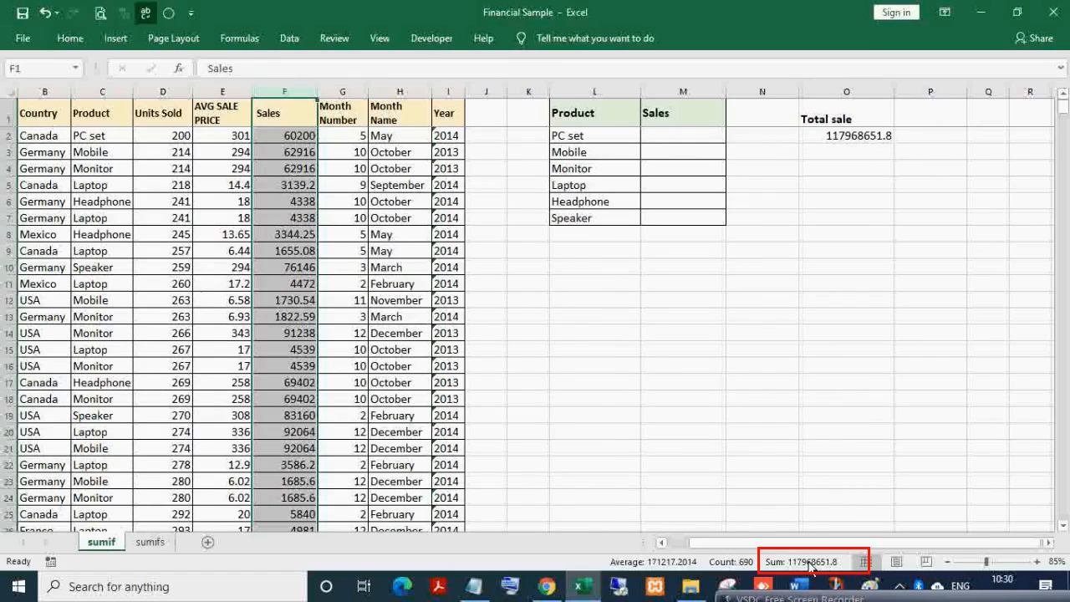
left_click(847, 136)
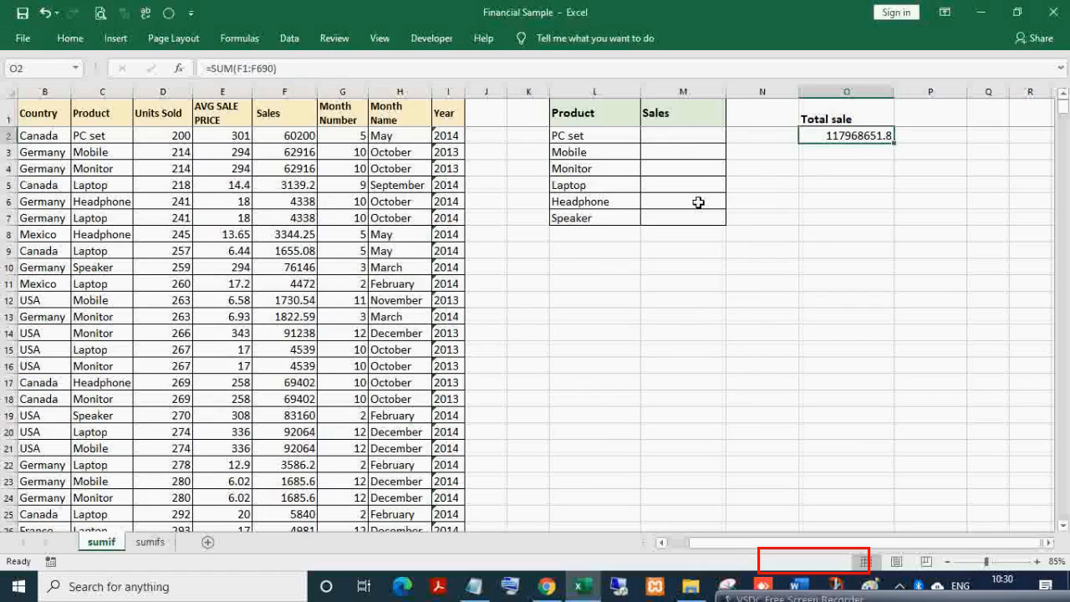
left_click(679, 140)
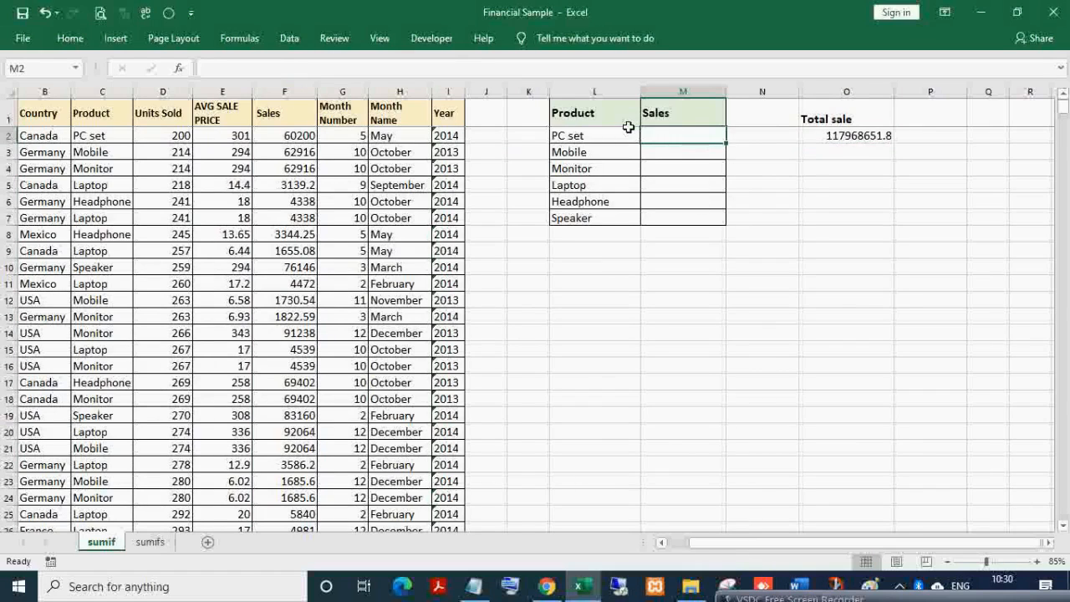
left_click(599, 111)
left_click(603, 136)
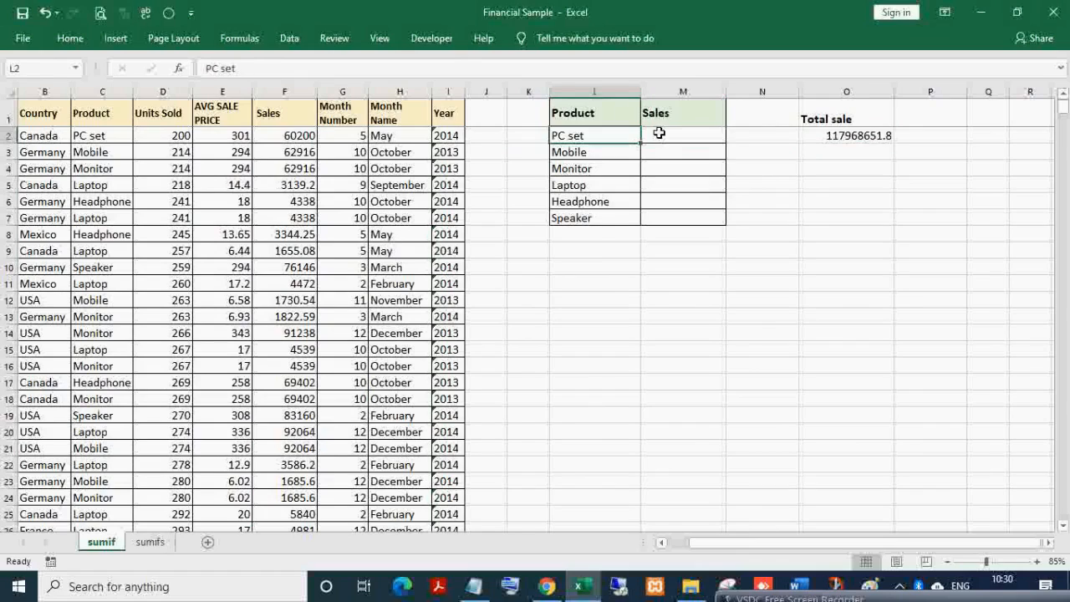
left_click(662, 133)
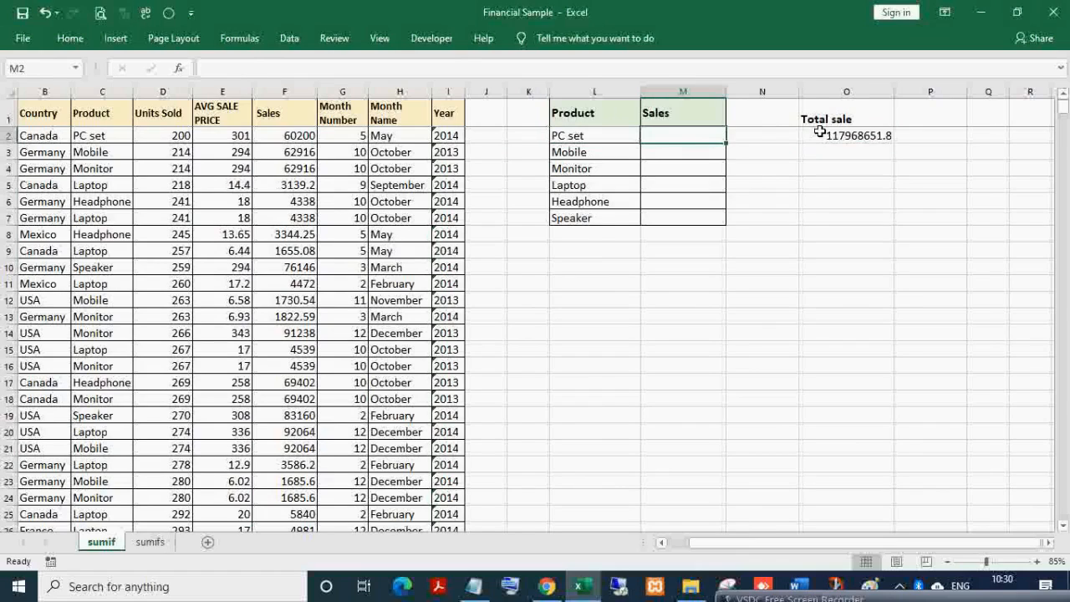
left_click(558, 137)
left_click(657, 137)
left_click(574, 139)
left_click(659, 137)
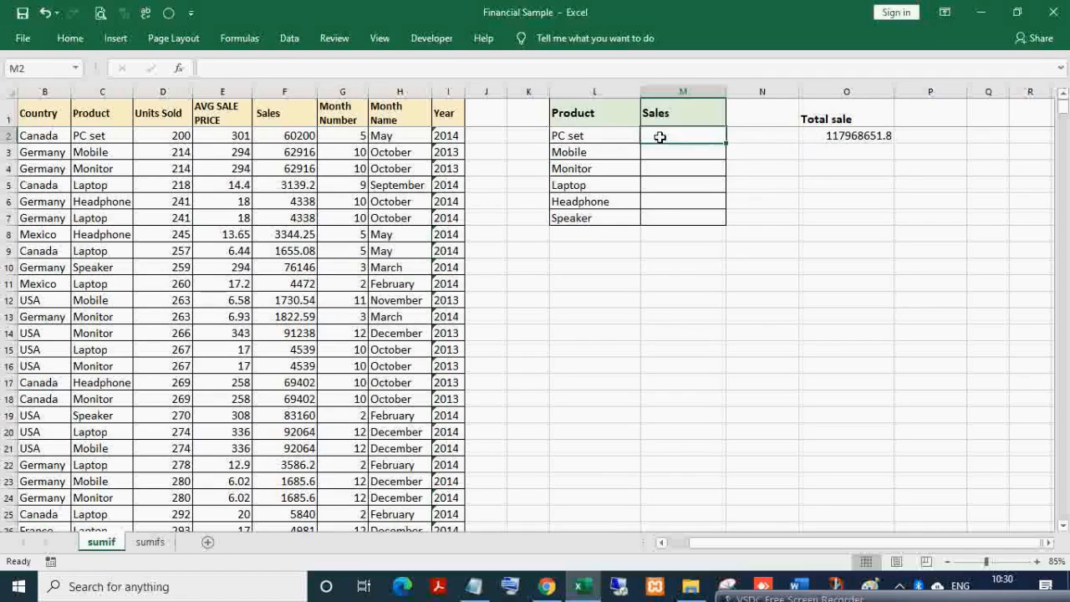
left_click(597, 153)
left_click(673, 140)
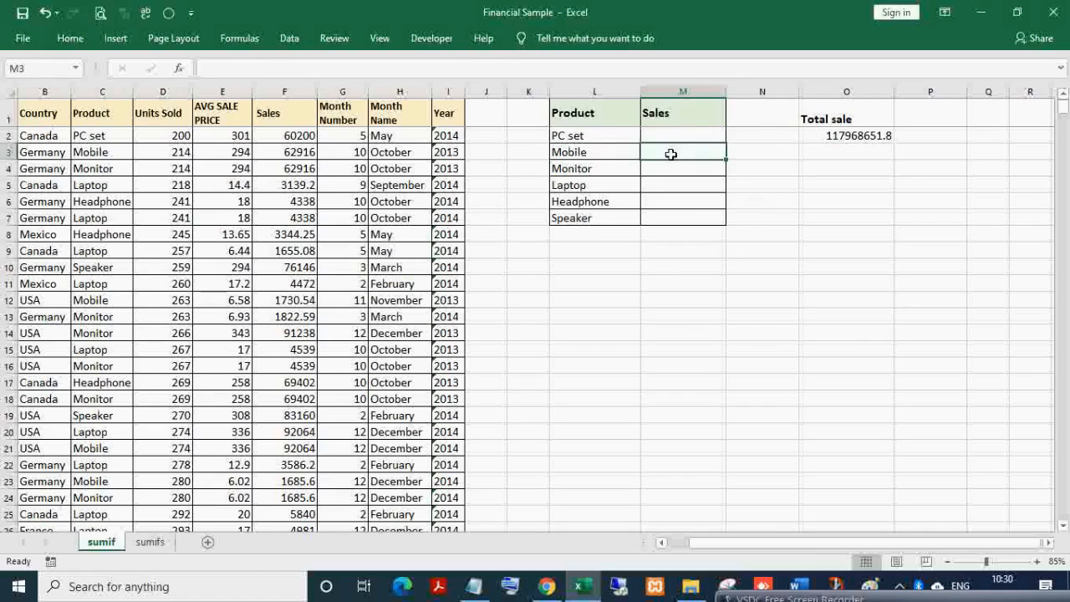
- Start a SUMIF for PC set with absolute product range $C$1:$C$690 and criterion L2
type("=")
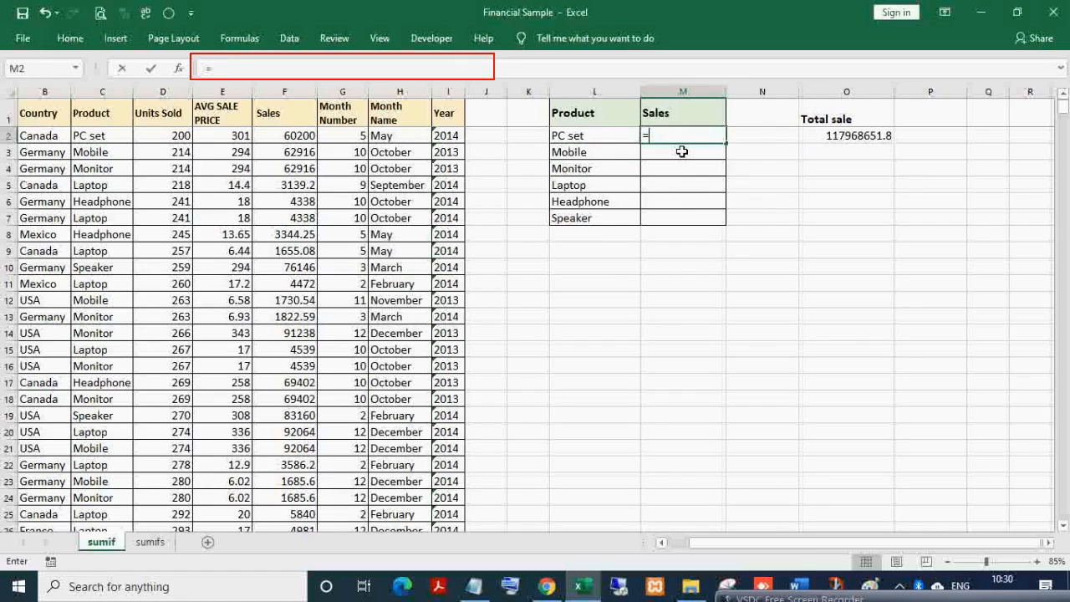
type("sum")
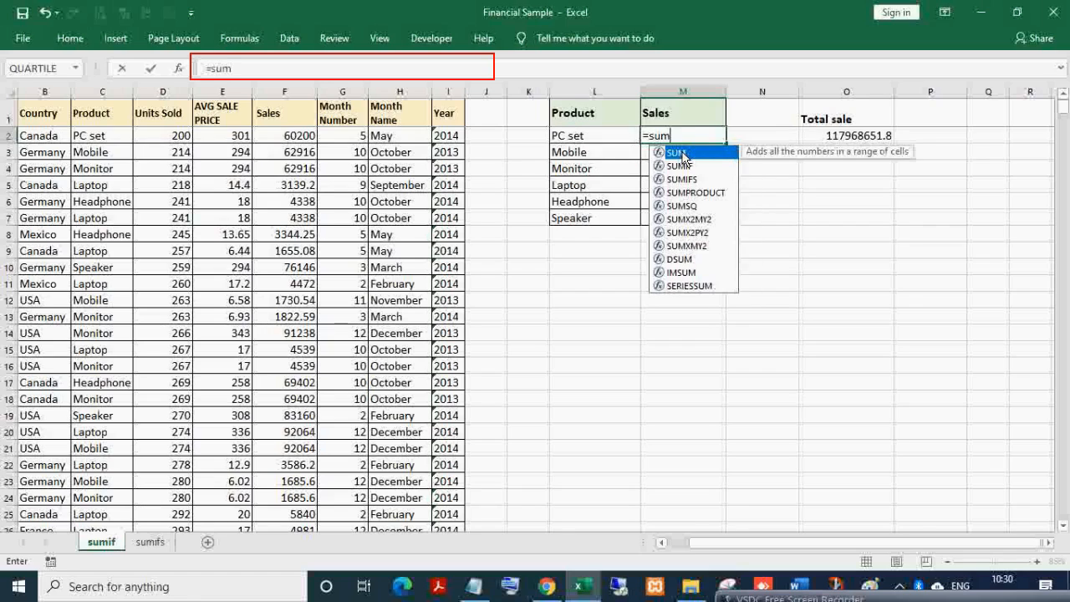
key("Down")
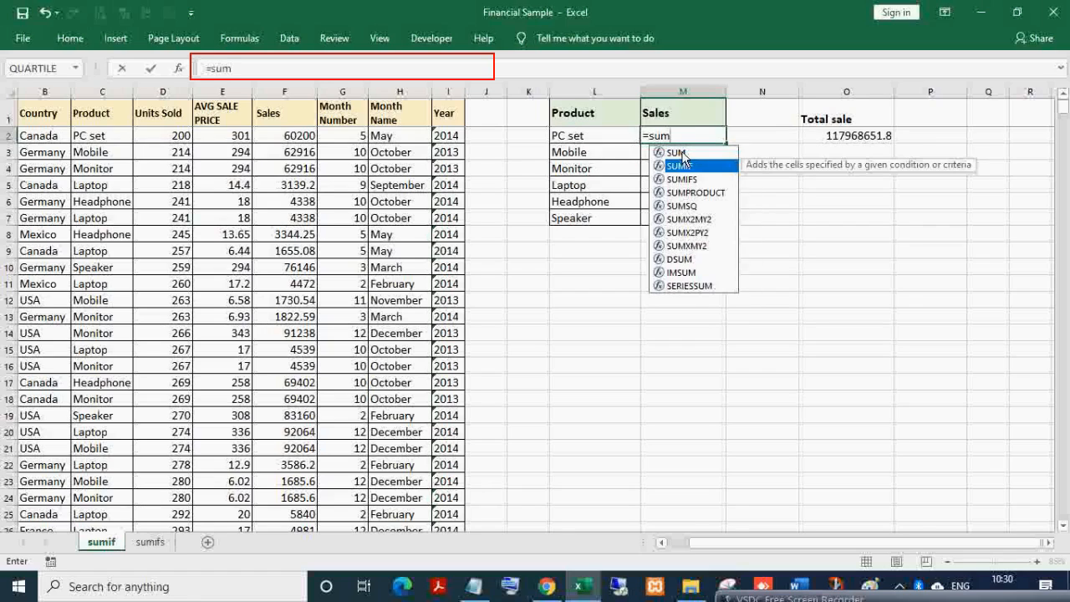
key("Tab")
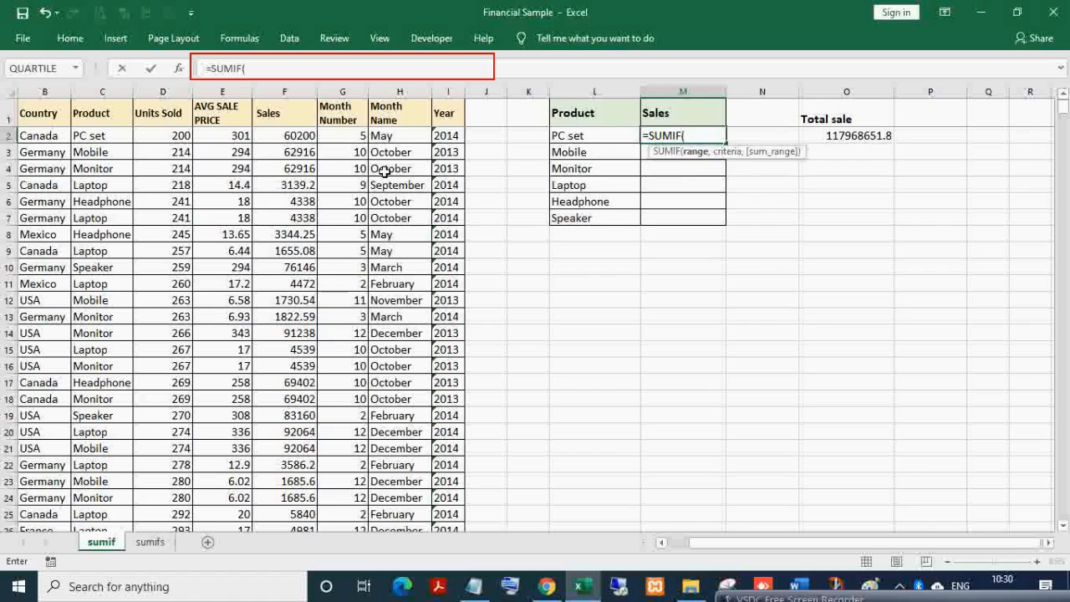
left_click(98, 118)
key("ctrl+shift+Down")
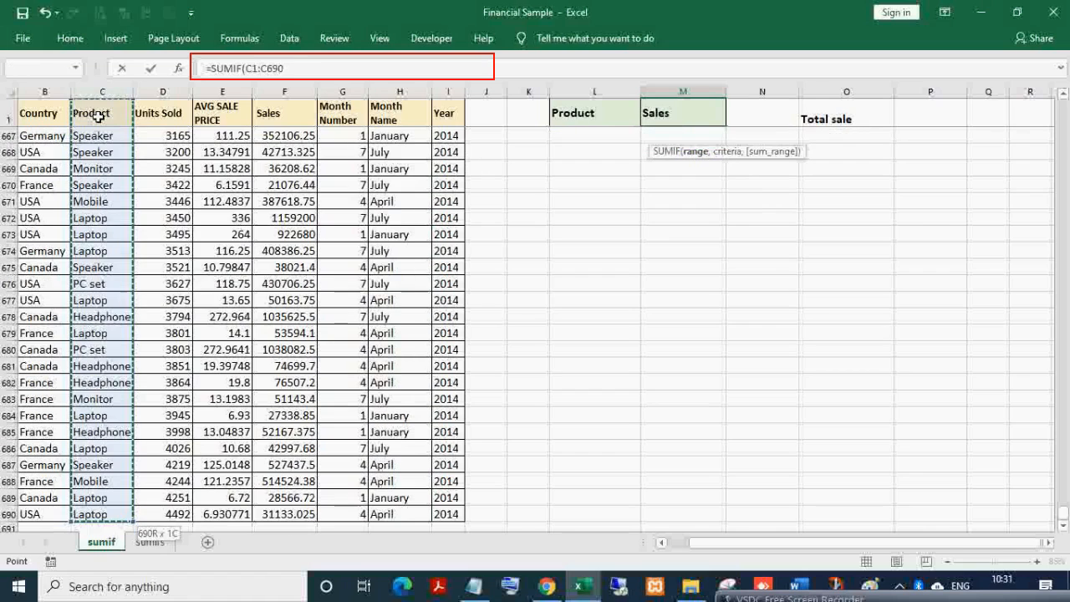
key("F4")
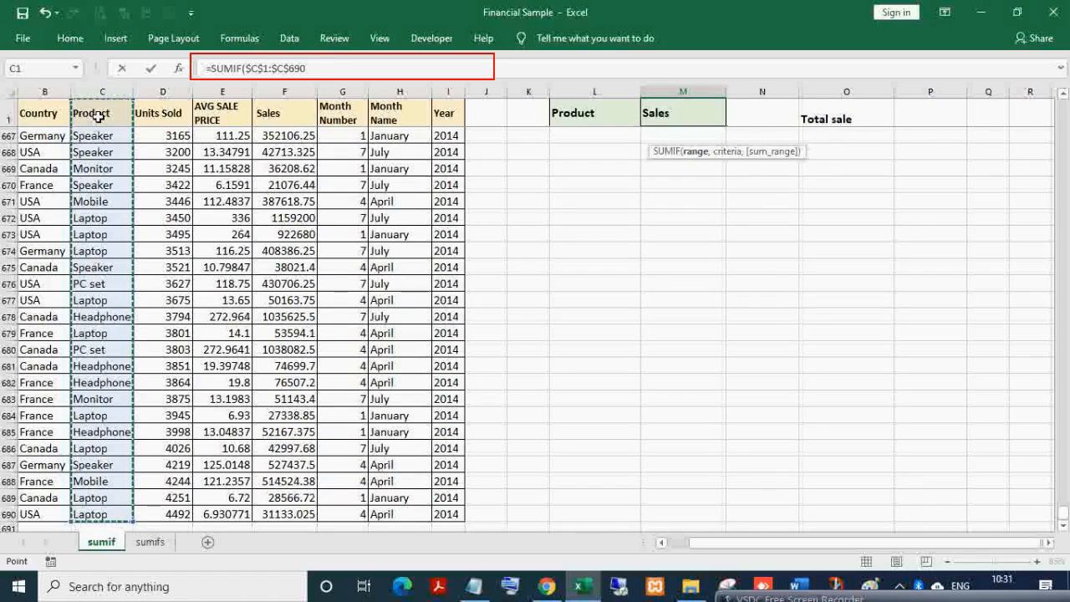
type(",")
key("Up")
key("Left")
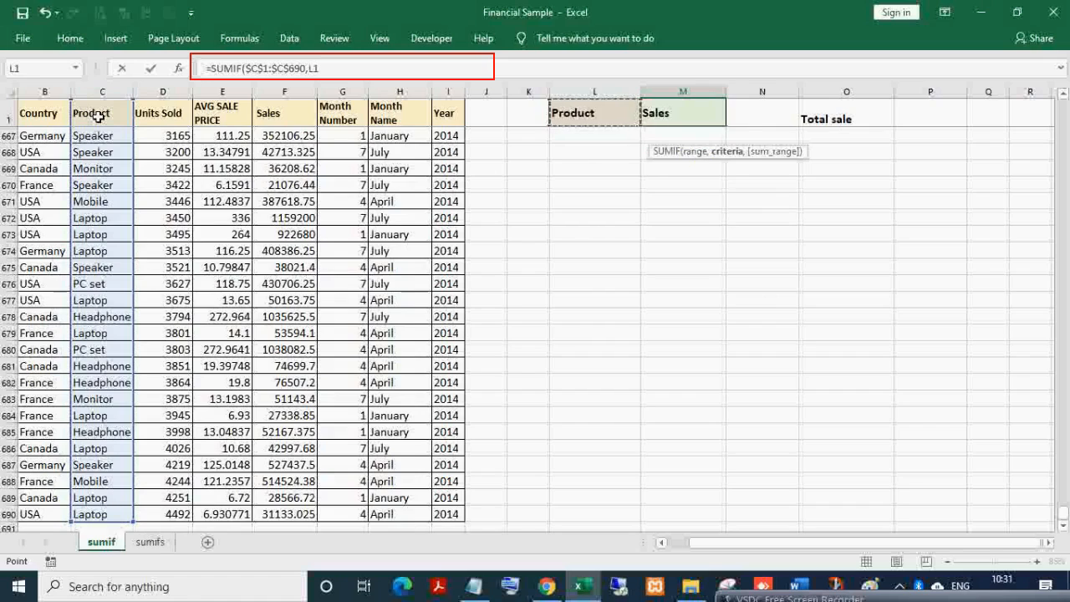
key("Down")
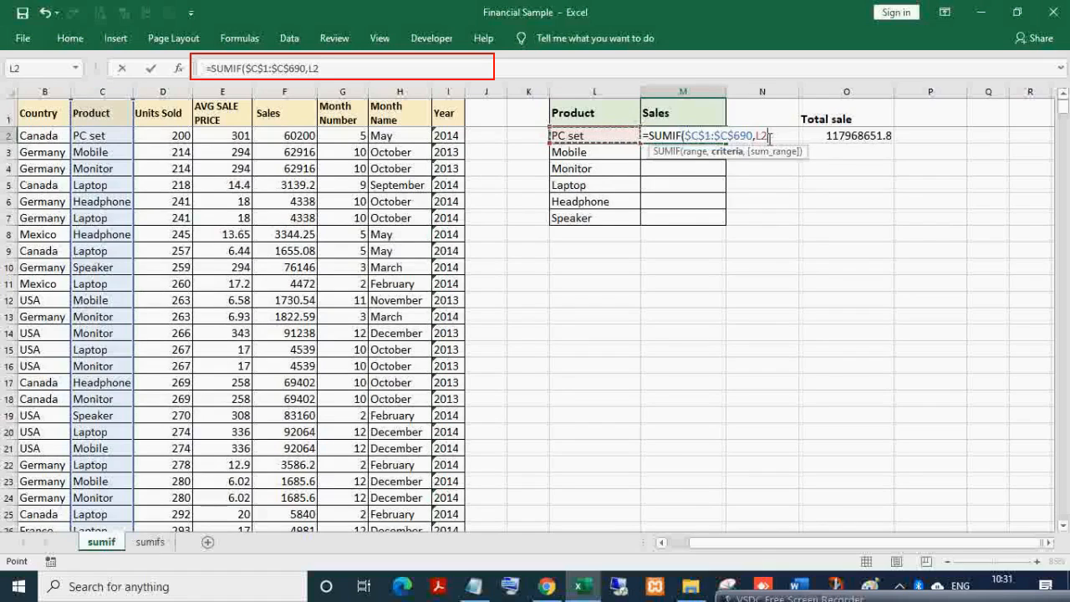
- Add the absolute sum range $F$1:$F$690 and commit, returning 15002024.38
type(",")
left_click(269, 113)
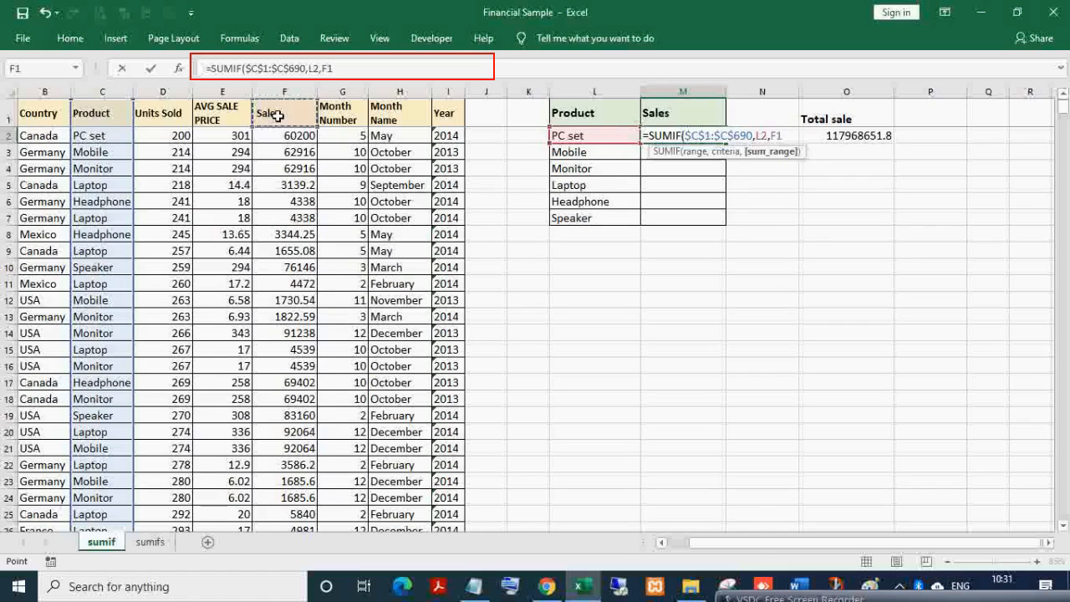
key("ctrl+shift+Down")
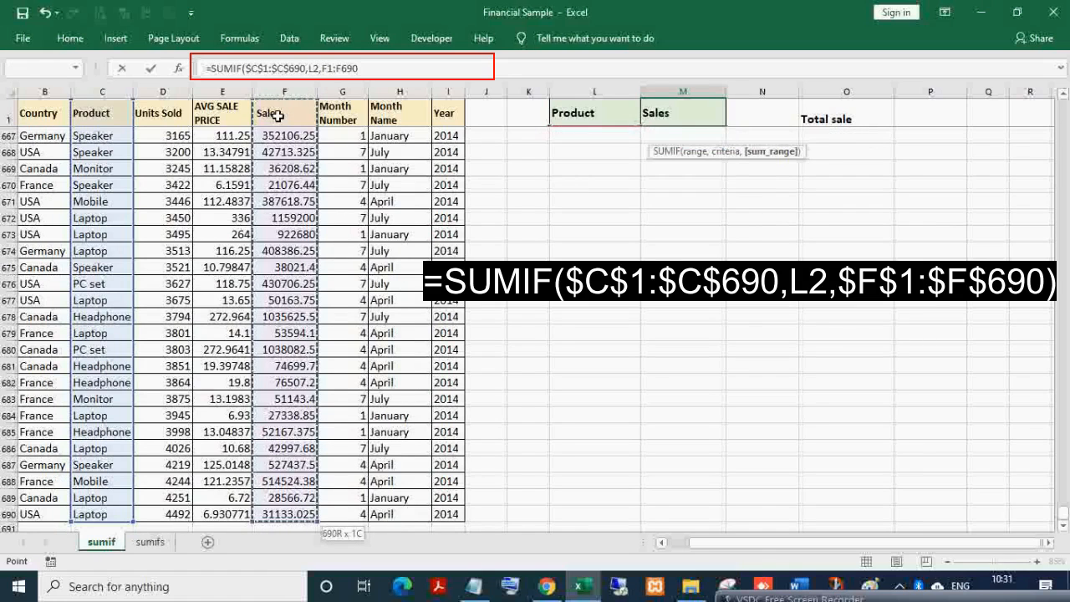
key("F4")
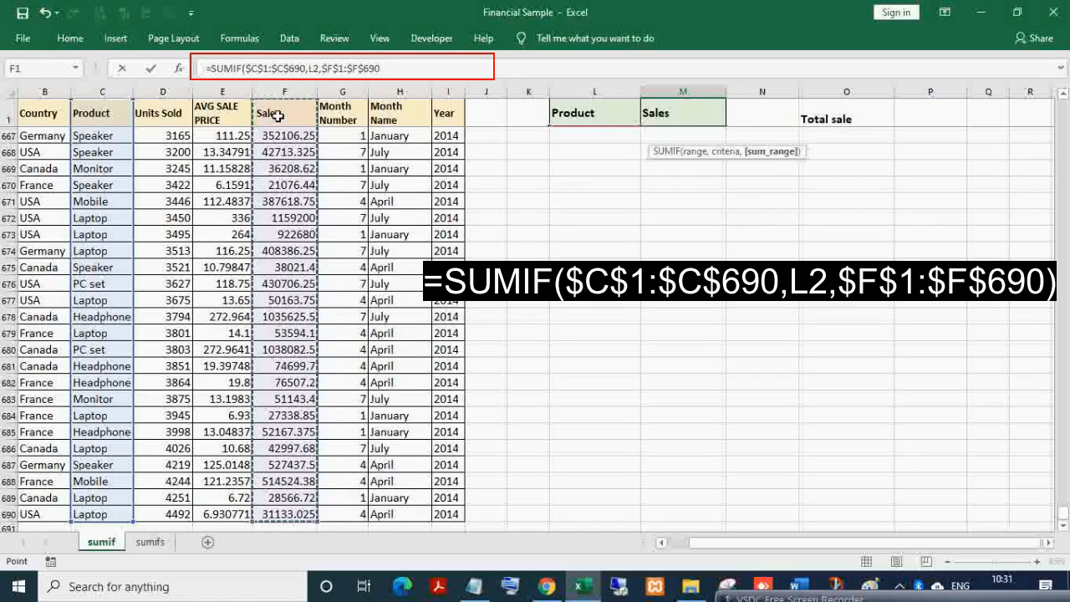
key("Return")
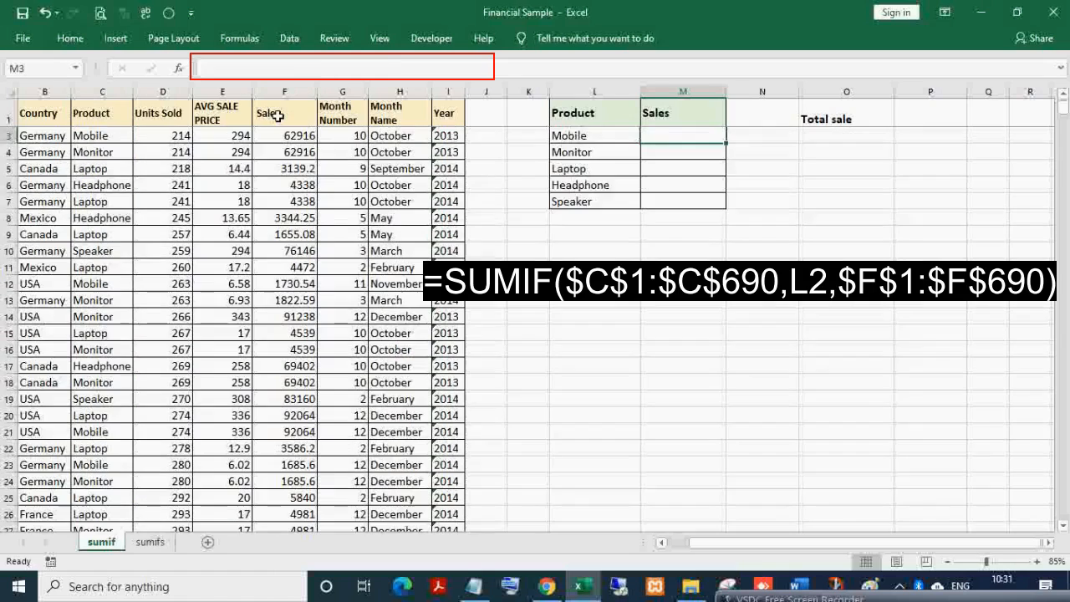
- Review the PC set formula's product range, sales range and L2 criterion
key("Up")
key("F2")
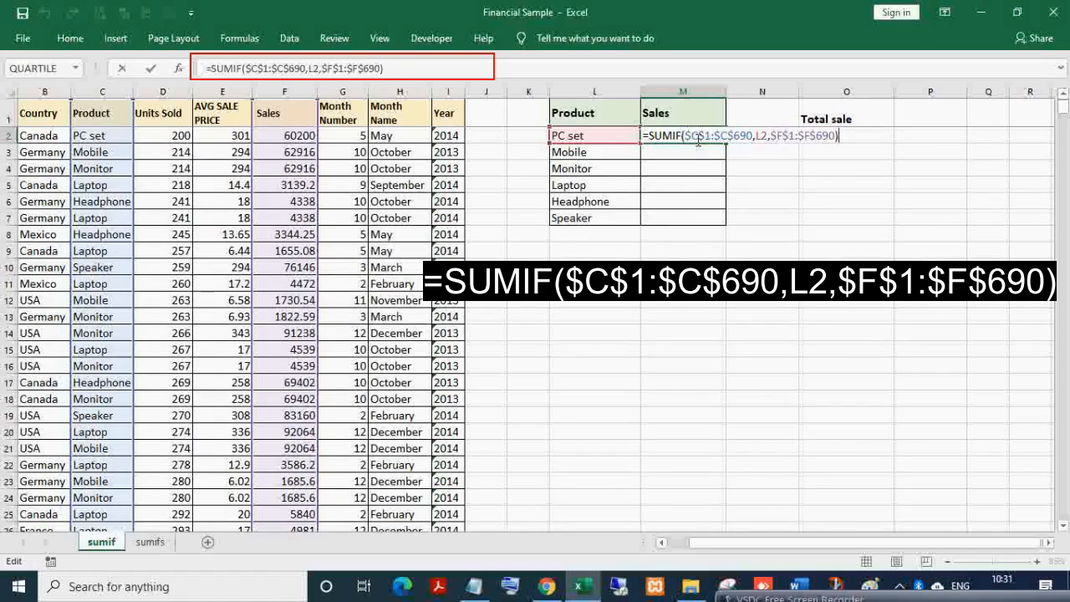
left_click_drag(685, 136, 836, 135)
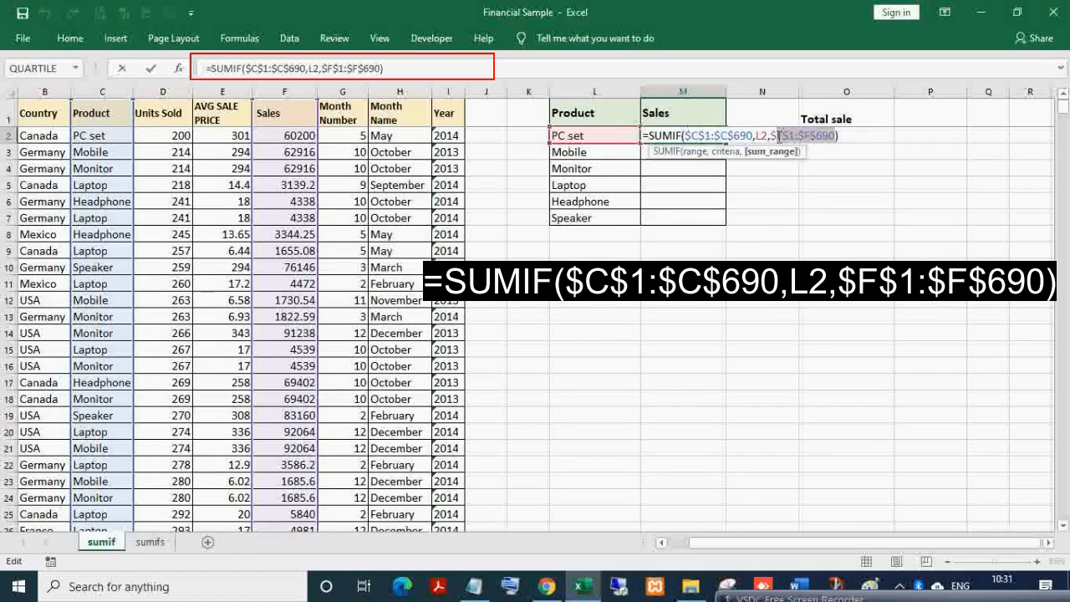
left_click(772, 135)
left_click_drag(772, 135, 829, 135)
left_click_drag(759, 136, 770, 137)
- Copy the SUMIF formula down to Speaker and check the Mobile and Monitor results
key("Escape")
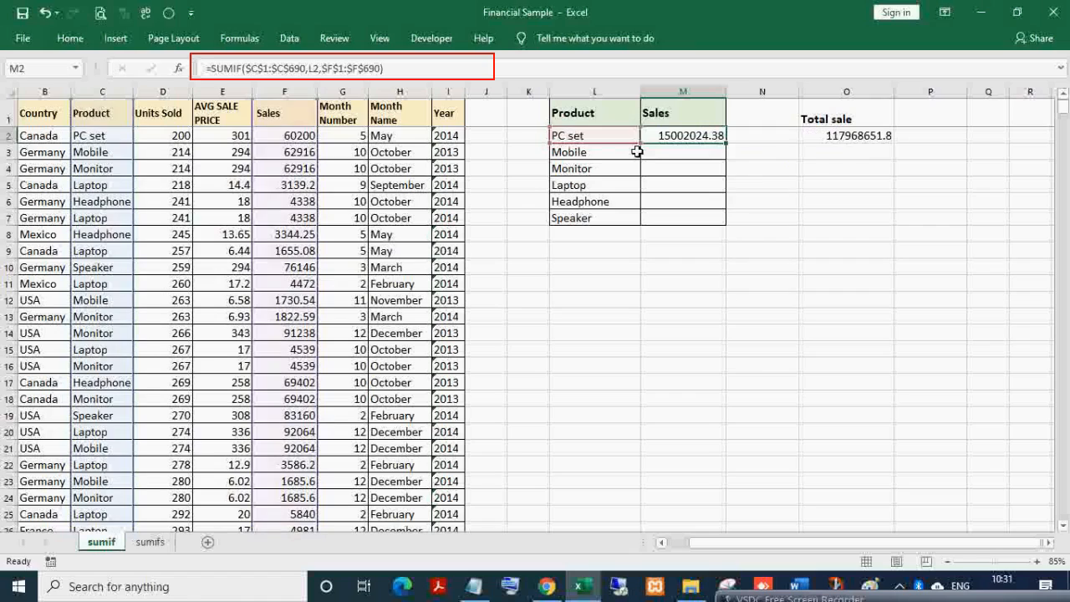
left_click_drag(726, 145, 726, 221)
left_click(677, 149)
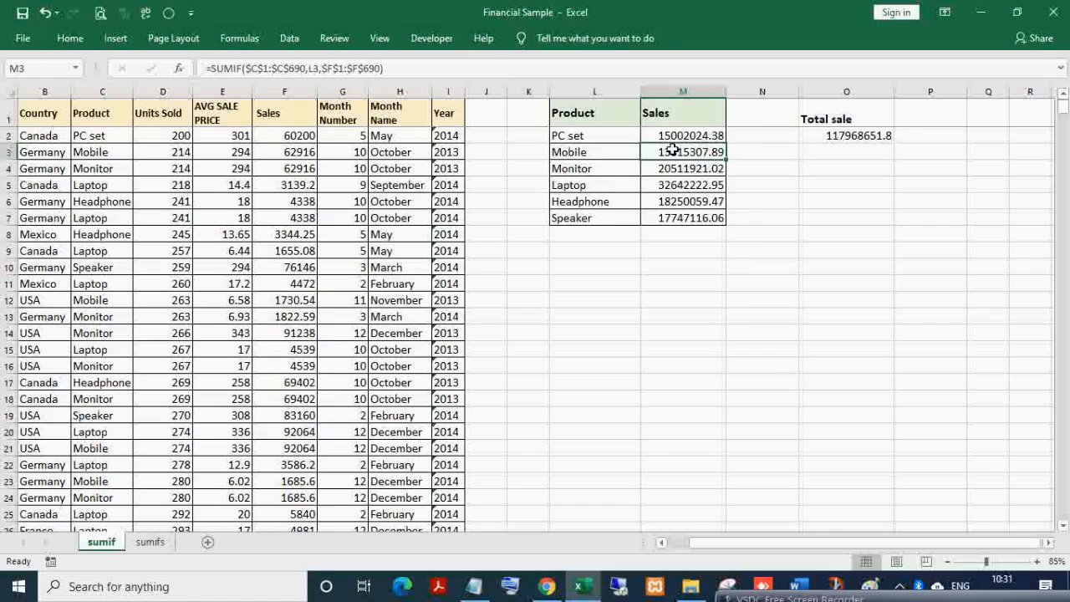
left_click(589, 150)
left_click(679, 149)
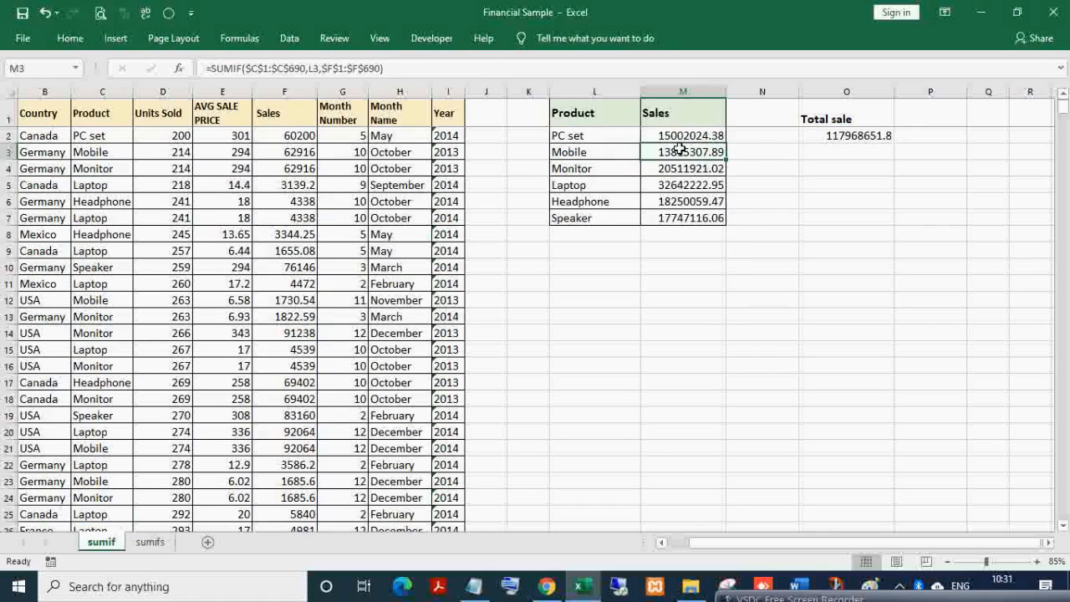
left_click(570, 168)
left_click(658, 168)
- AutoSum the product sales in M9, giving 117968651.8
left_click(677, 248)
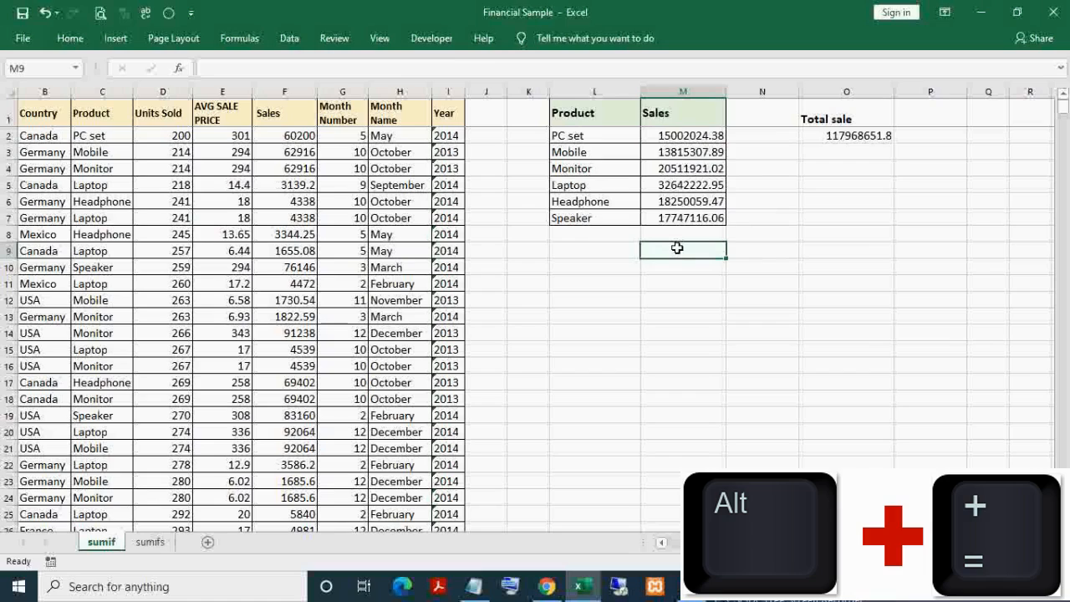
key("alt+equal")
key("Return")
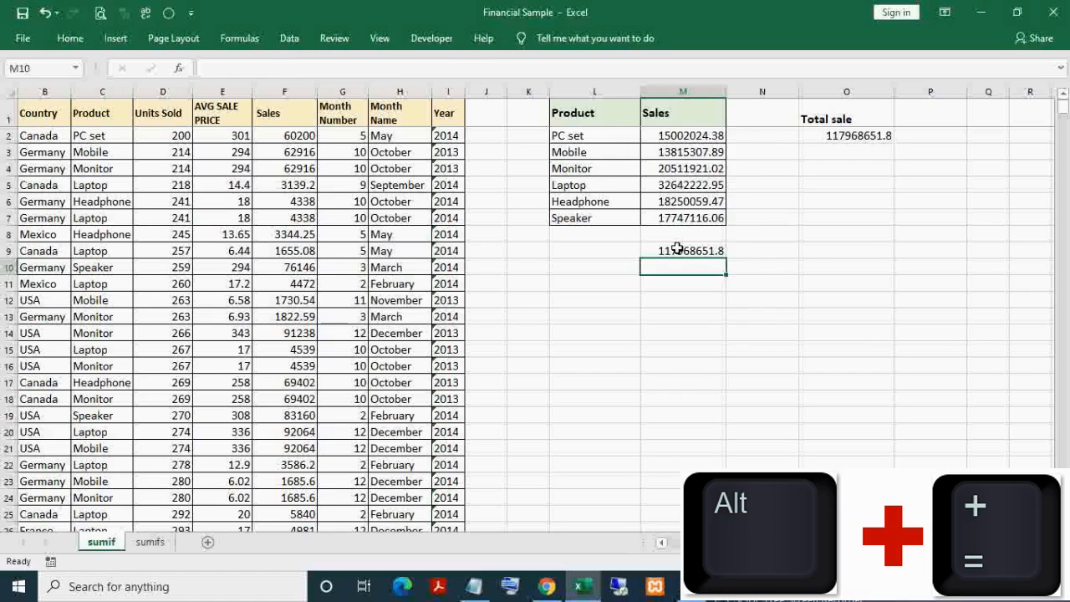
left_click(677, 247)
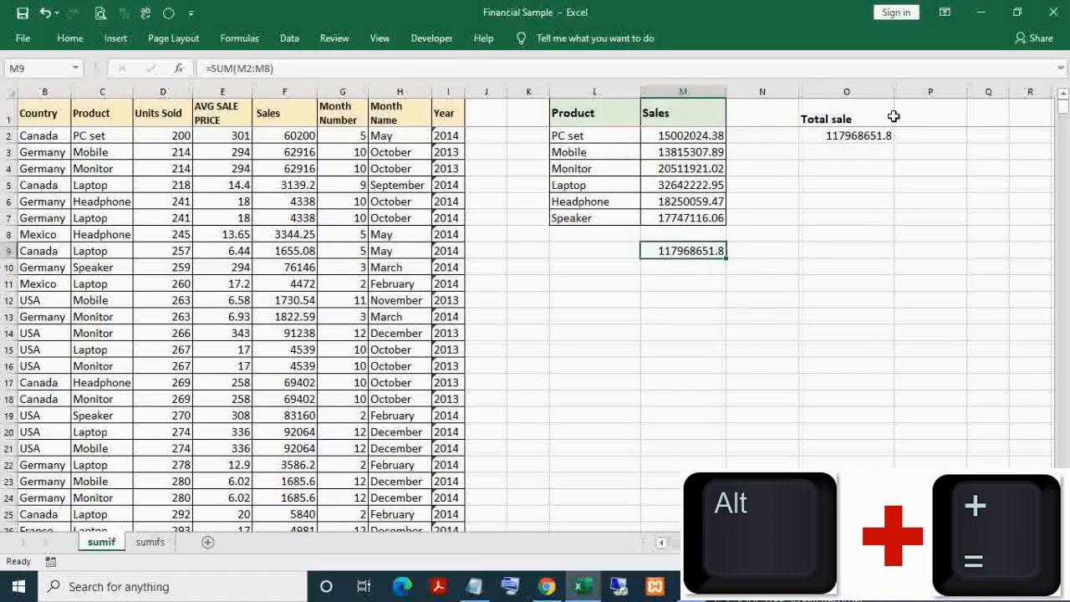
- Compare the PC set SUMIF formula with its product name
left_click(674, 137)
left_click(624, 136)
left_click(660, 137)
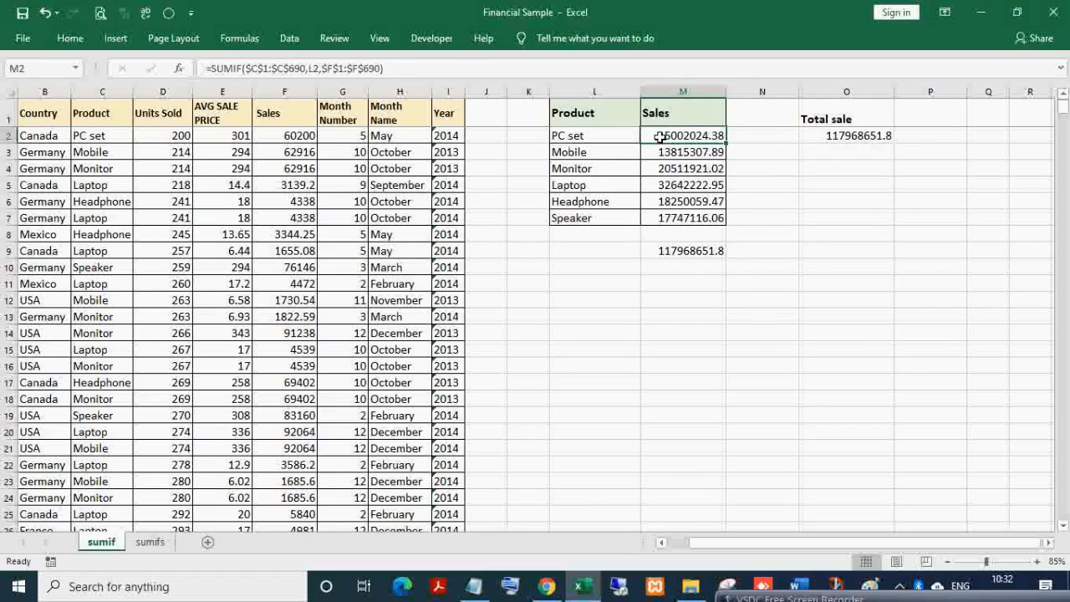
left_click(586, 135)
left_click(654, 134)
left_click(349, 103)
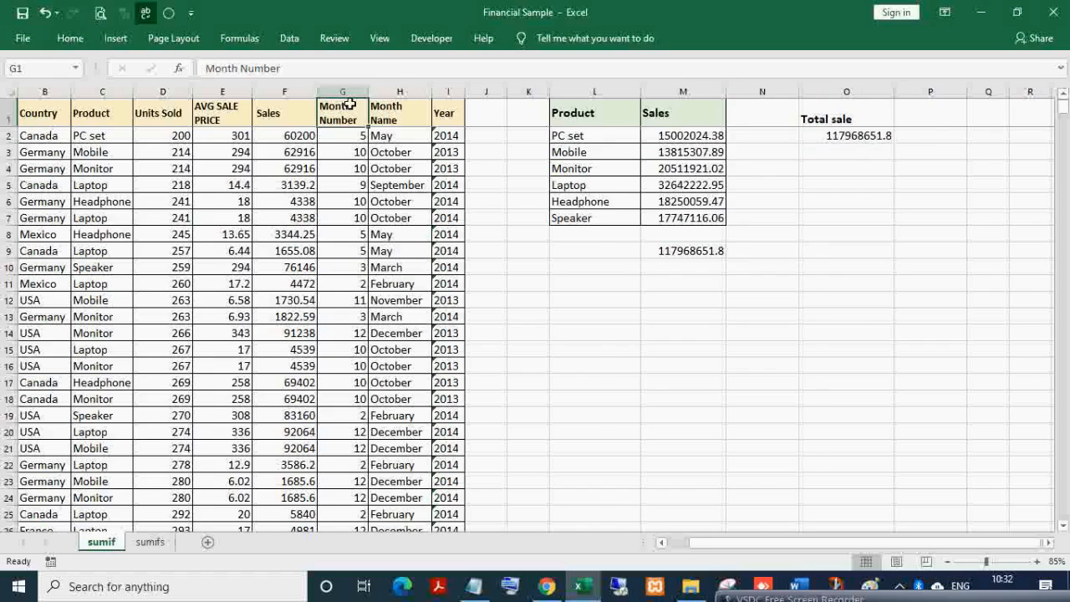
key("ctrl+shift+l")
key("Left")
key("Left")
key("Left")
key("Left")
key("alt+Down")
key("Down")
key("Down")
key("Down")
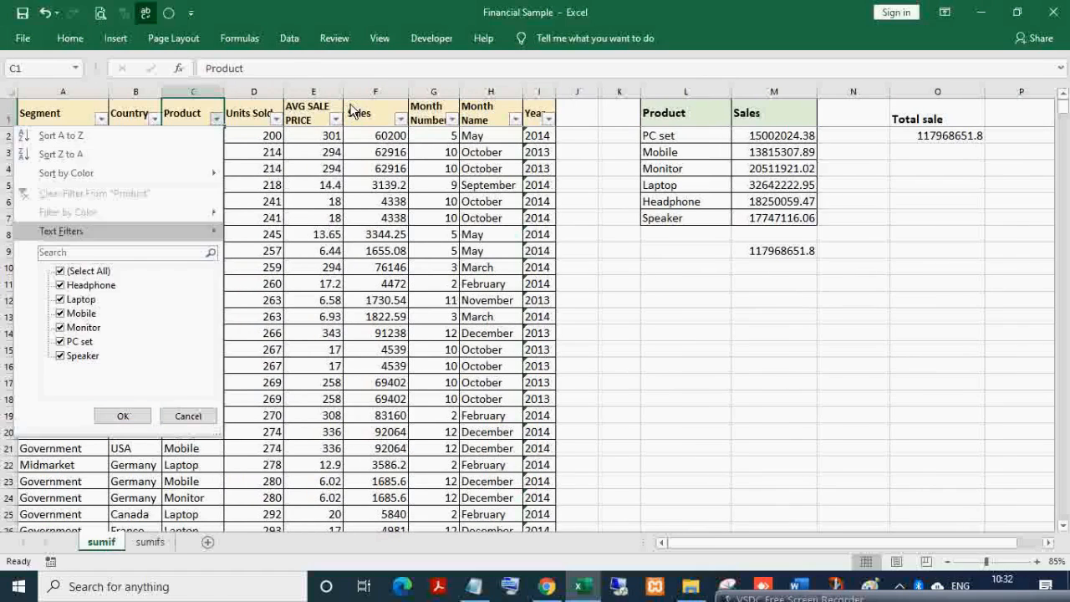
key("Down")
key("Down")
key("space")
key("Down")
key("Down")
key("Down")
key("Down")
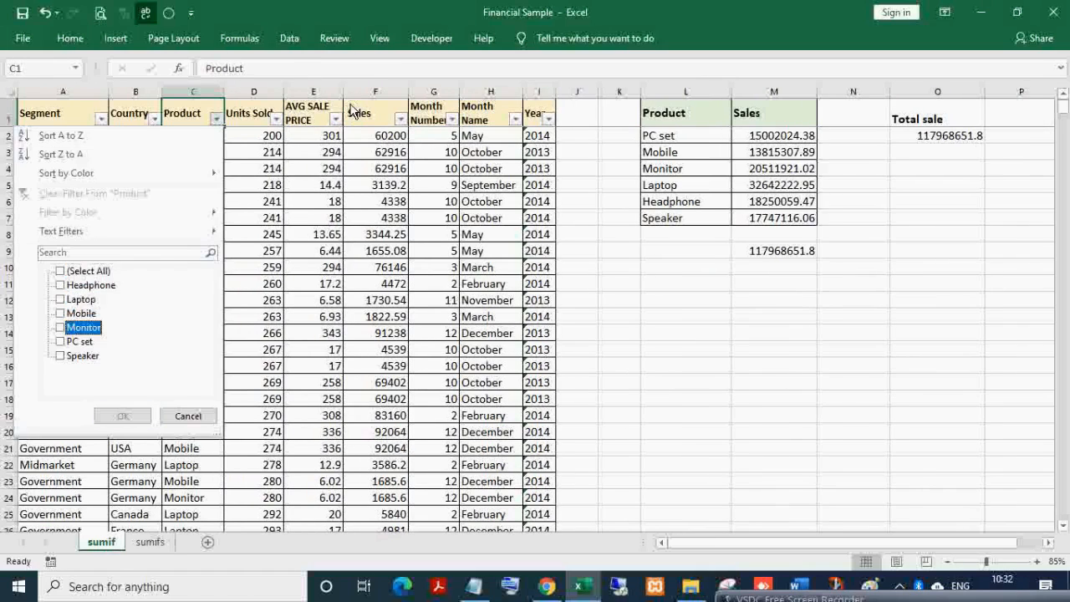
key("Down")
key("space")
key("Return")
key("Right")
left_click(350, 104)
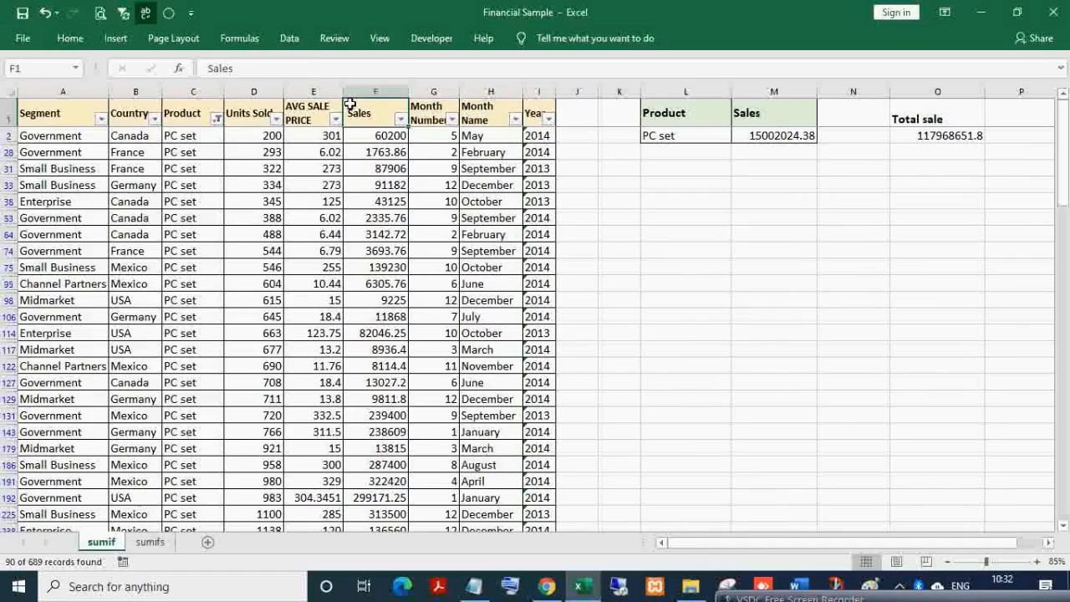
key("ctrl+shift+Down")
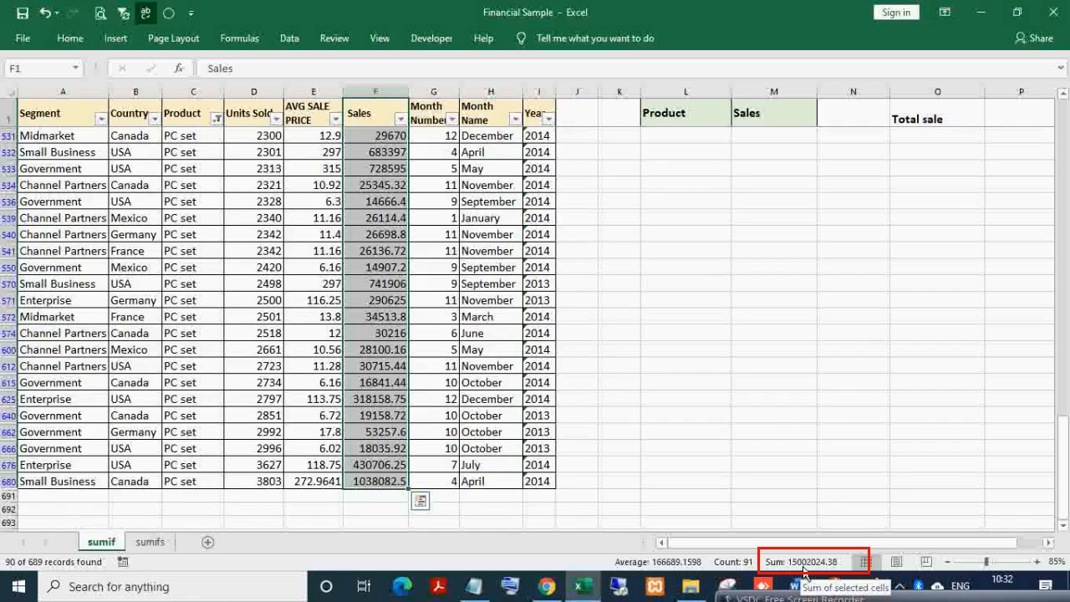
key("ctrl+shift+l")
key("Right")
key("Right")
key("Right")
key("Right")
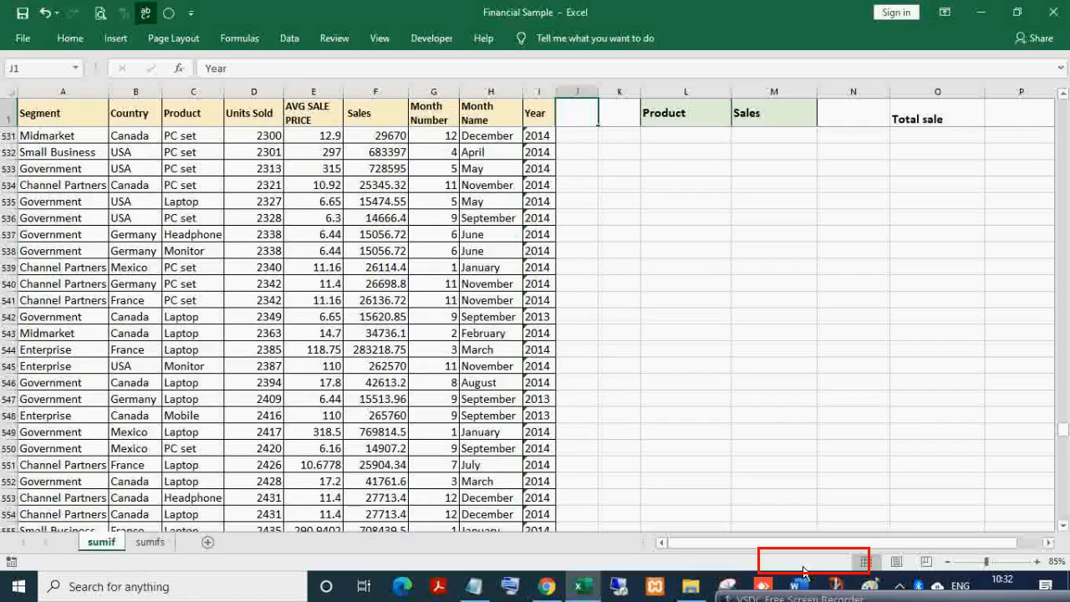
key("Right")
key("Down")
key("Right")
key("Right")
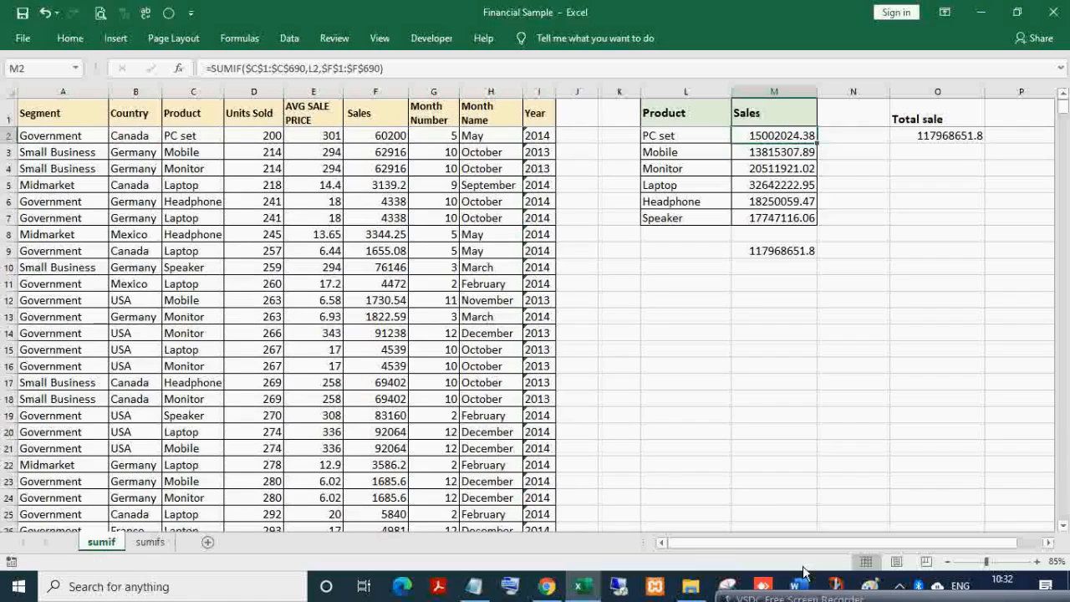
- Inspect the Sales and Product ranges in the M2 and M3 SUMIF formulas without changes
key("Left")
key("Right")
key("Left")
key("Right")
key("F2")
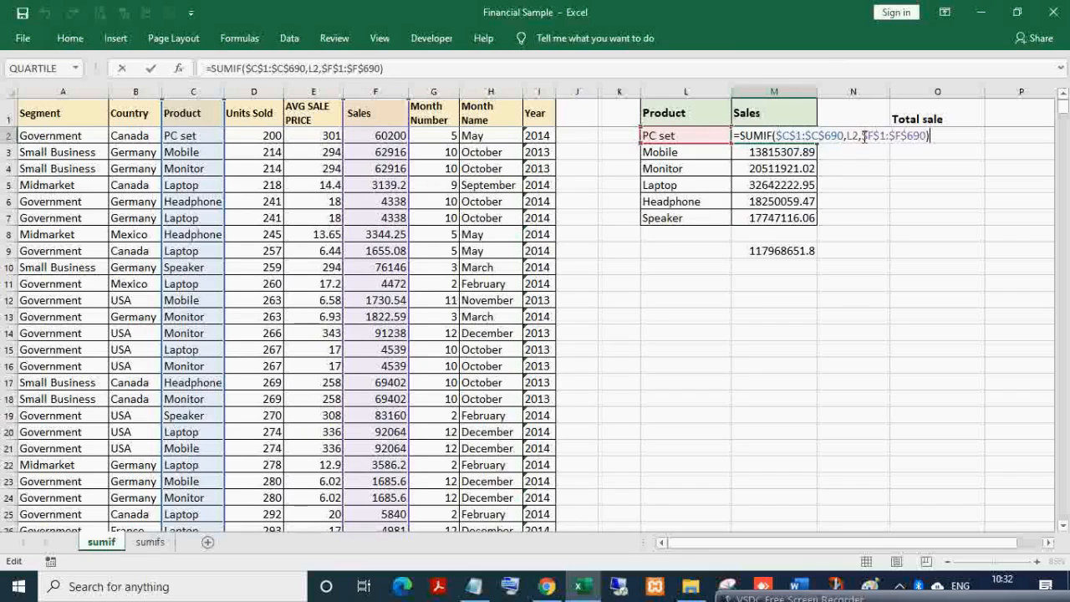
left_click_drag(865, 137, 926, 136)
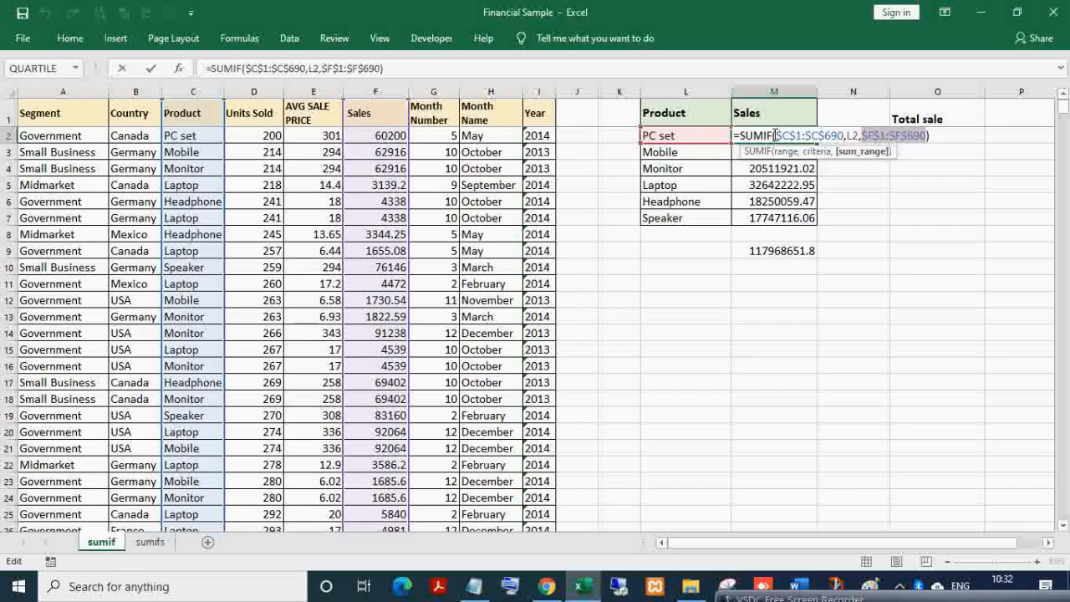
left_click_drag(776, 135, 858, 136)
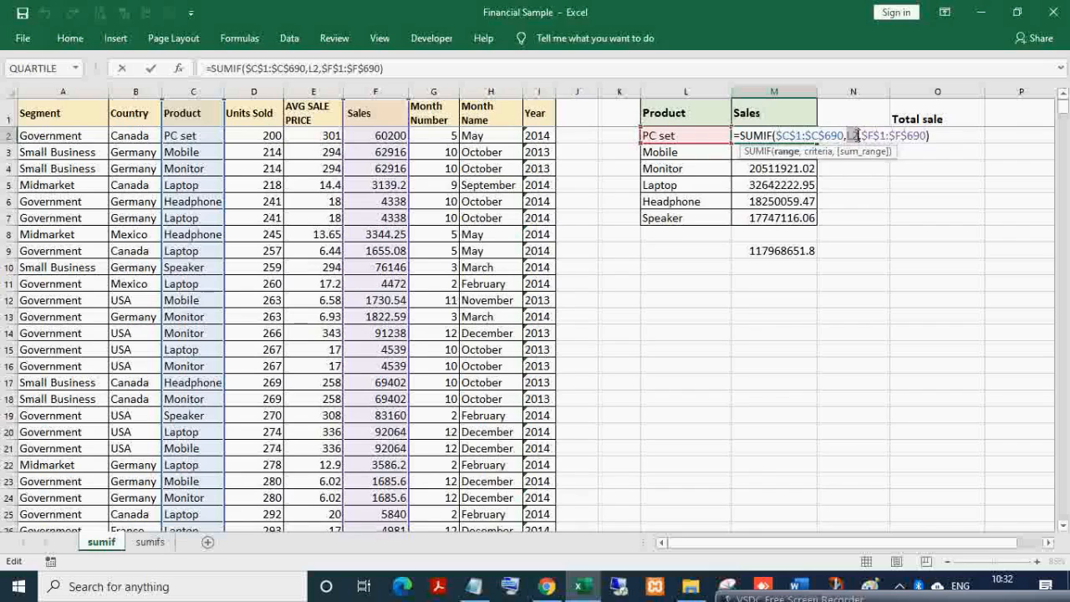
key("Return")
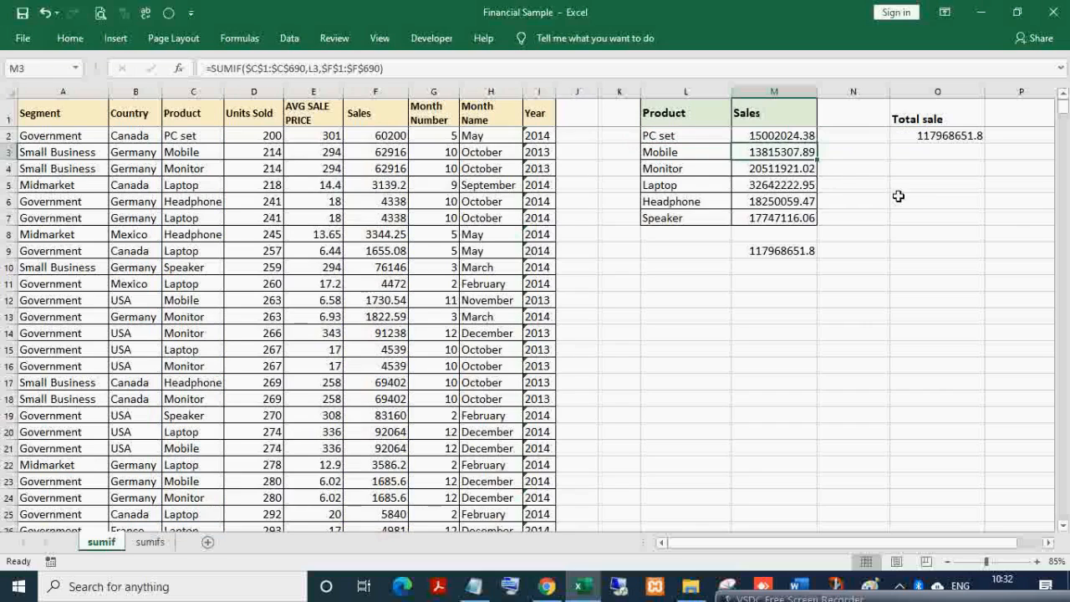
double_click(785, 158)
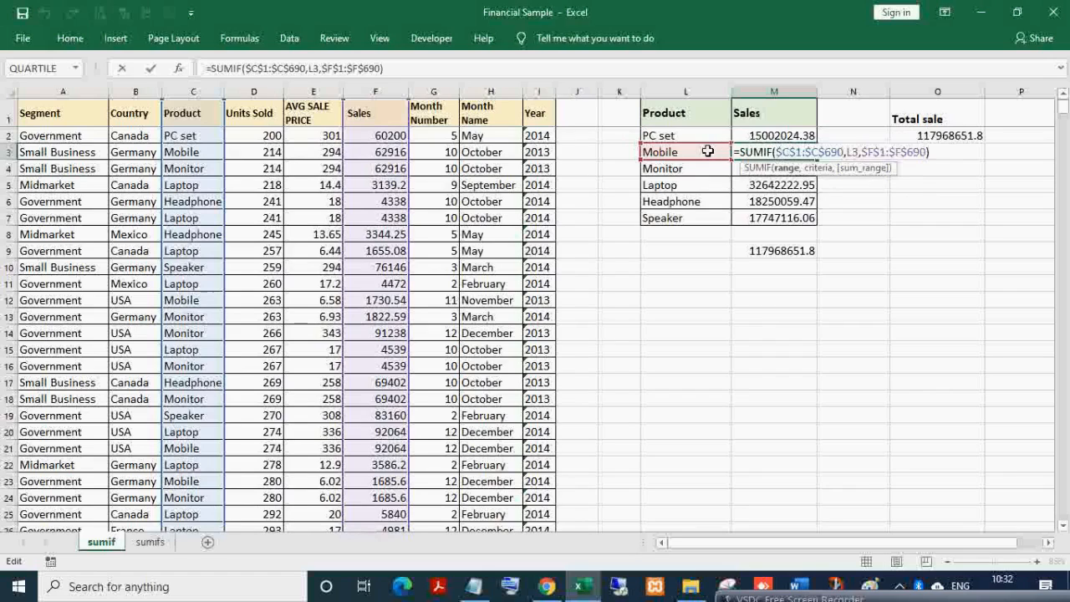
key("Return")
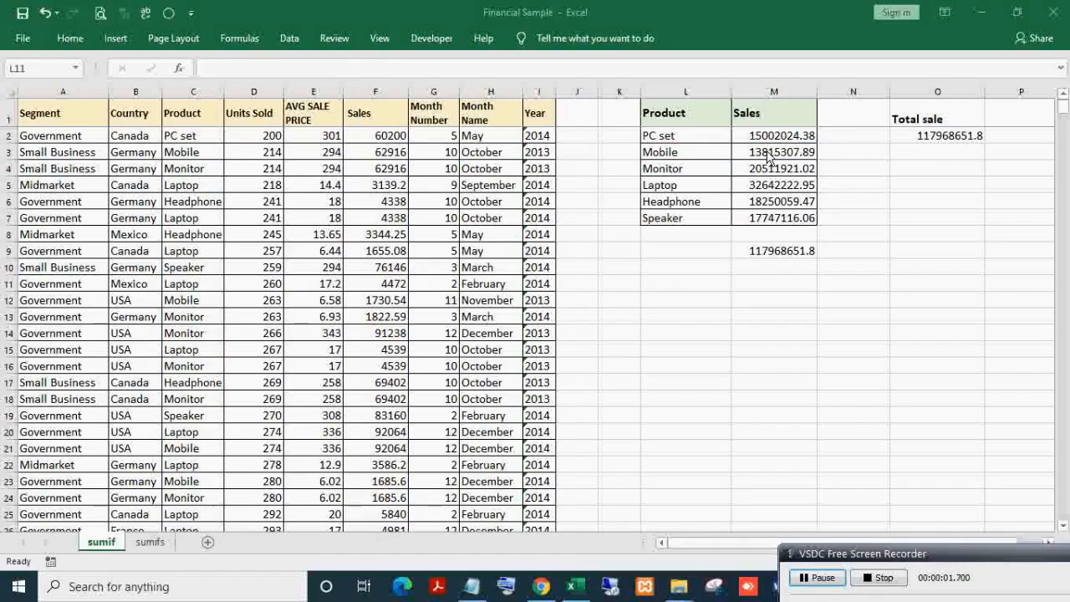
- Replace M2's L2 criterion with the text "Pc set", still giving 15002024.38
double_click(764, 135)
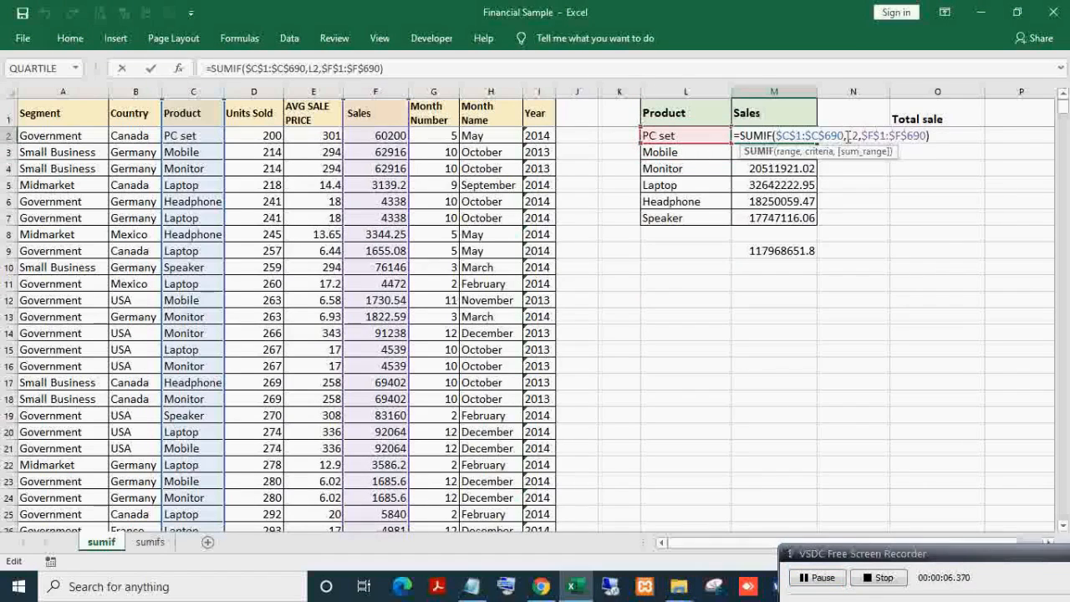
left_click_drag(847, 137, 859, 136)
type("\"")
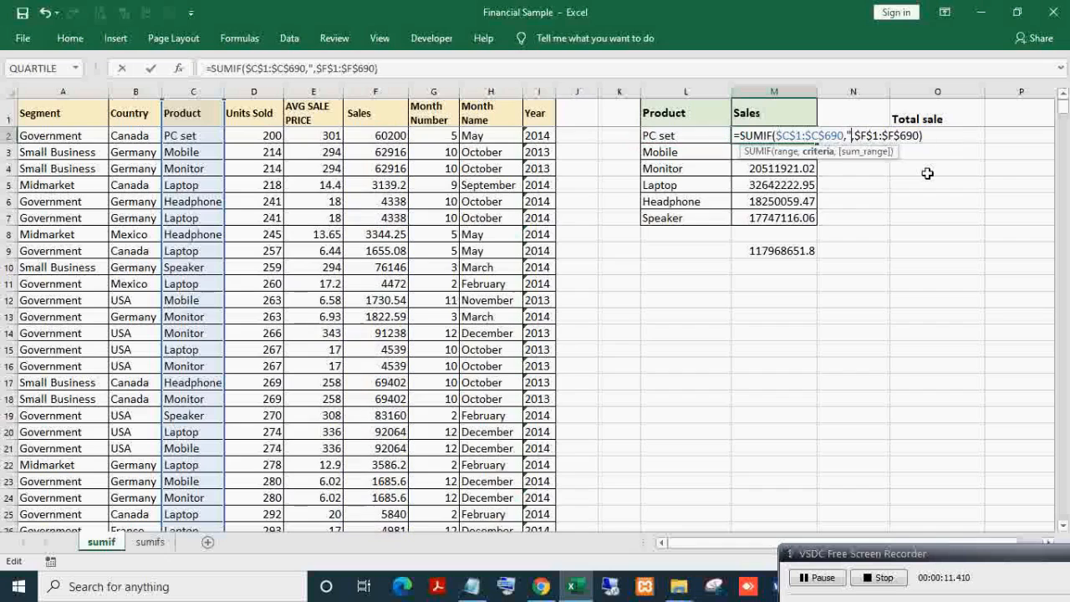
type("Pc set")
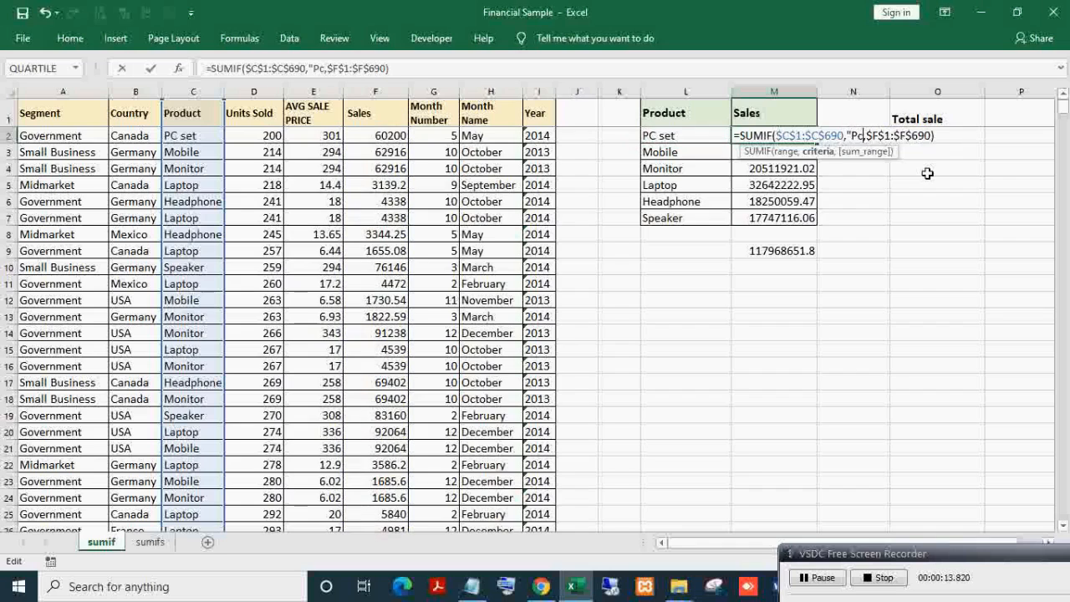
type("\"")
key("ctrl+Return")
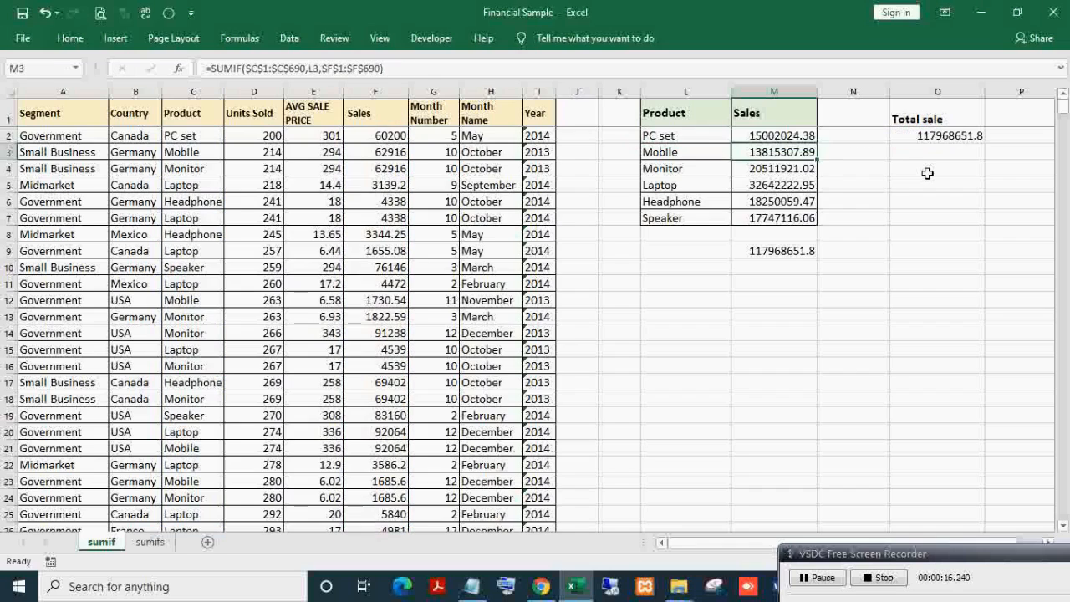
- Enter the operator note <>,>=,<= in L11
left_click(688, 288)
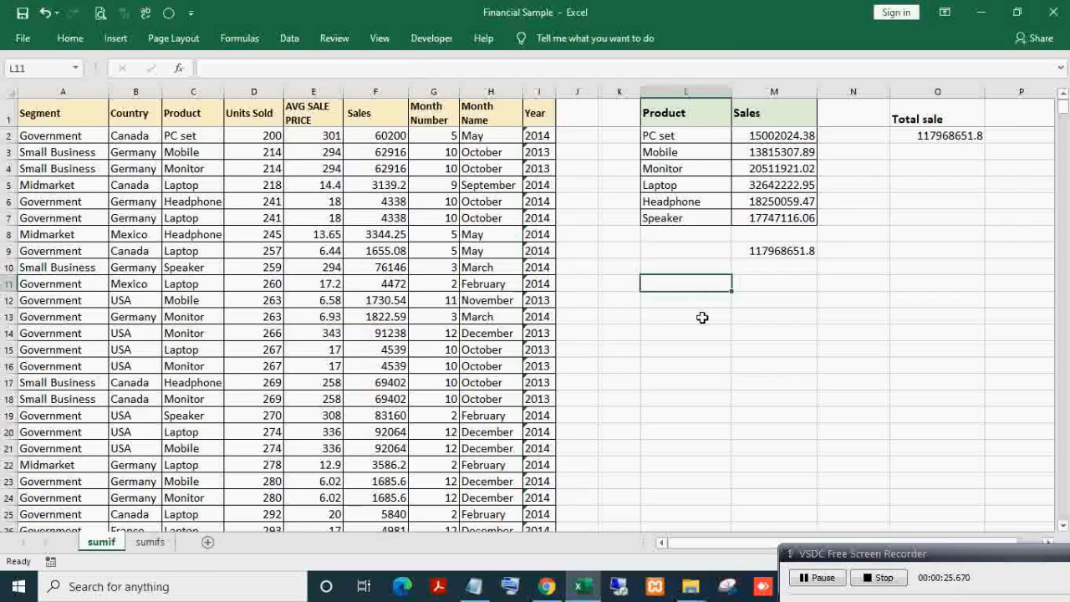
type("<>,>=,<=")
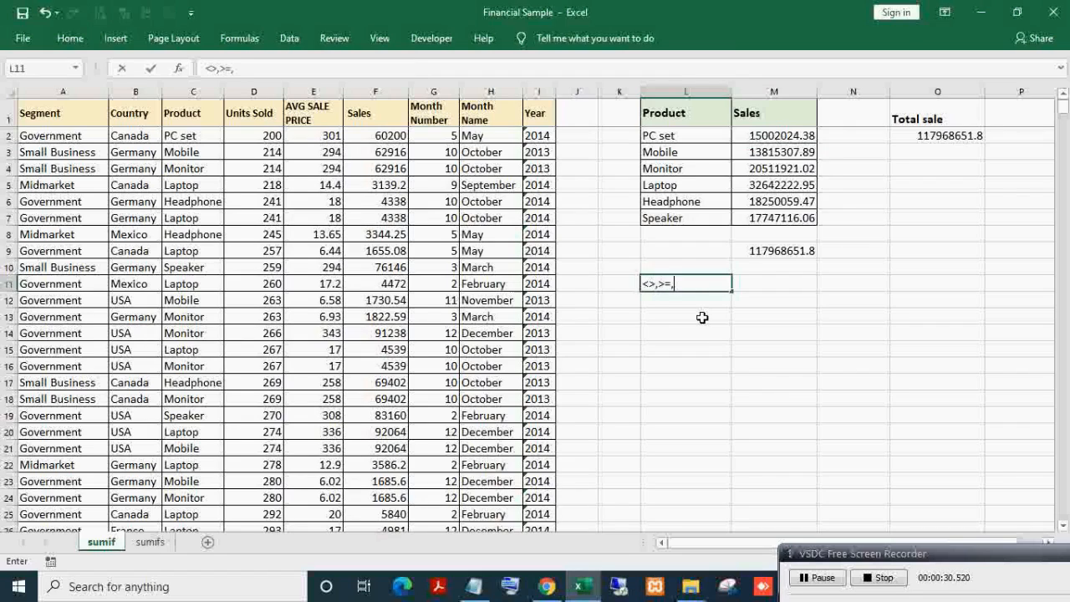
key("Return")
- Label L13 'sale excluding Pc Set' and move to M13 beside it
left_click(702, 318)
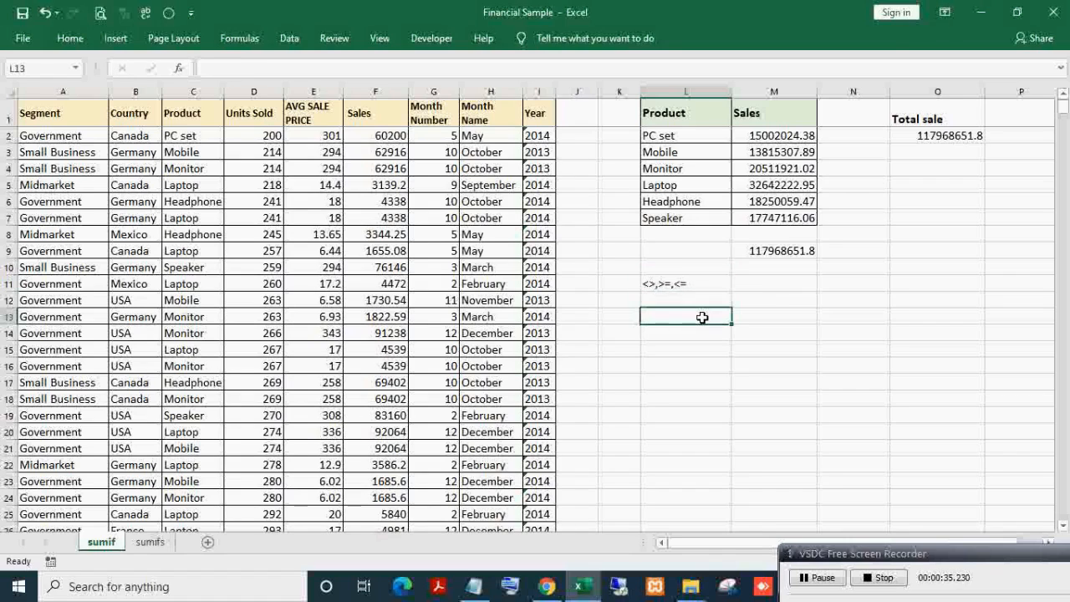
key("Right")
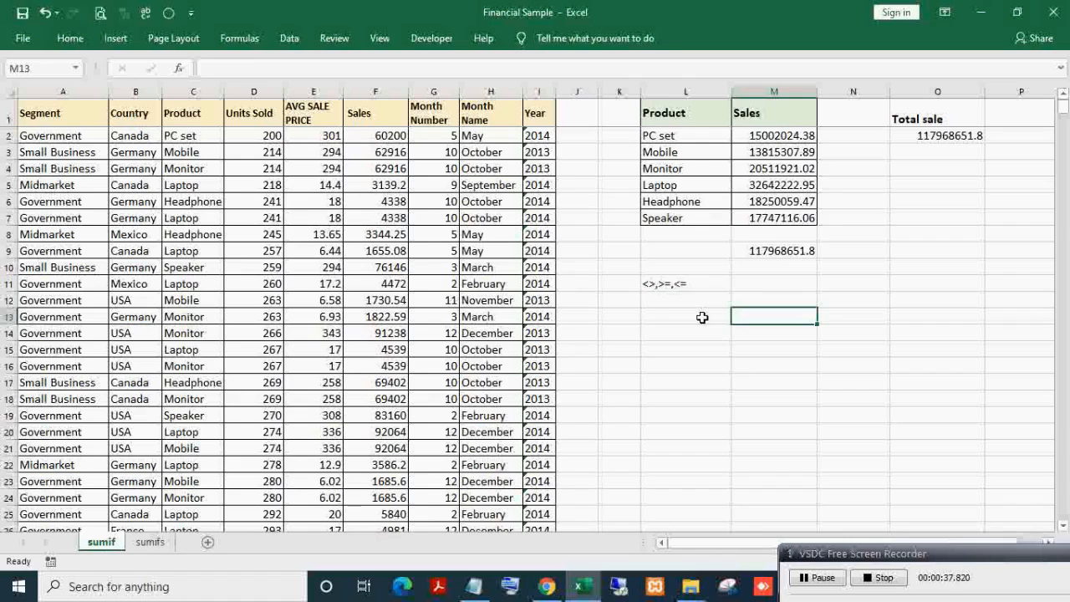
left_click(702, 318)
type("sale")
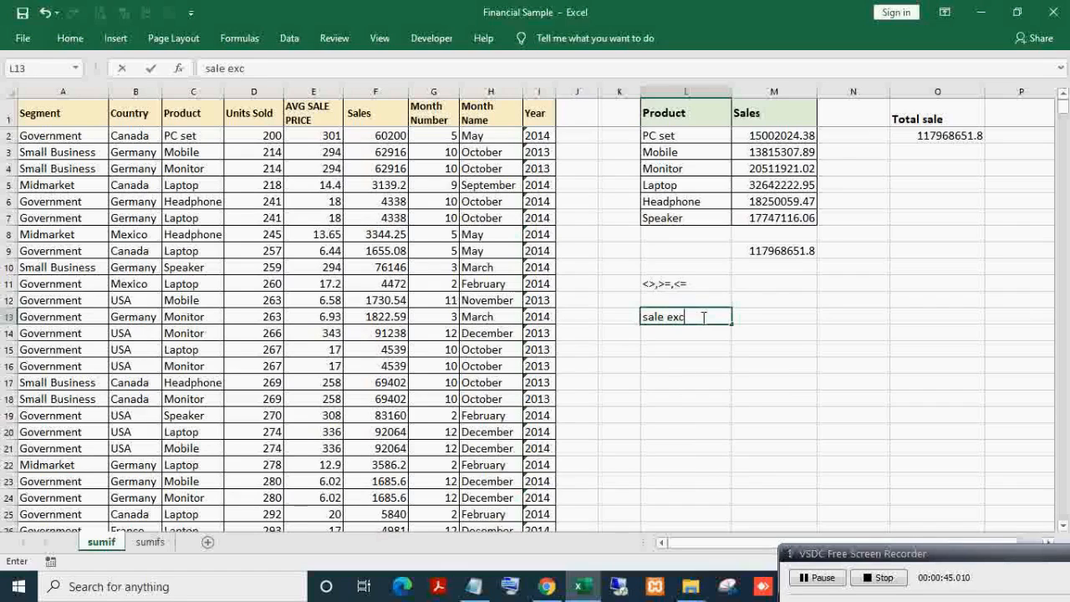
type("excluding")
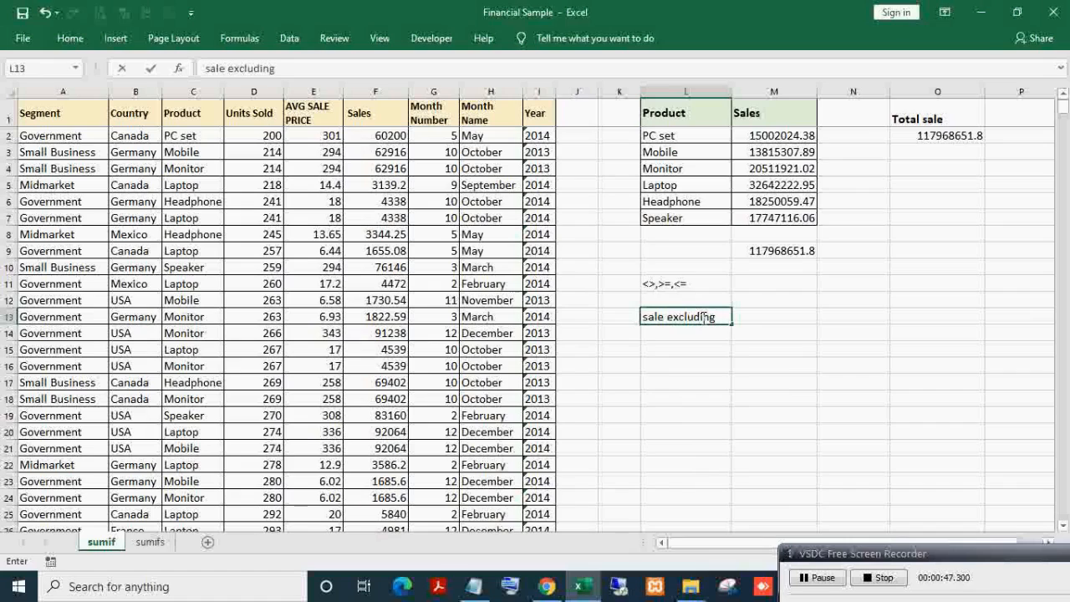
type(" Pc Set")
key("Tab")
left_click(706, 316)
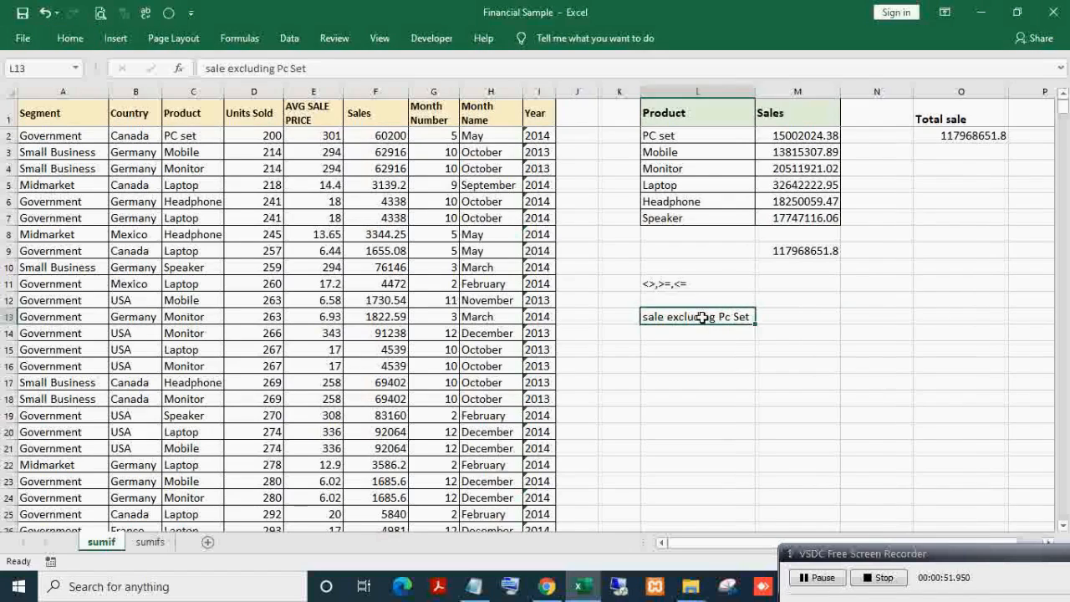
key("Right")
key("Up")
key("Up")
key("Up")
key("Up")
key("Up")
key("Down")
key("Down")
key("Down")
key("Down")
key("Down")
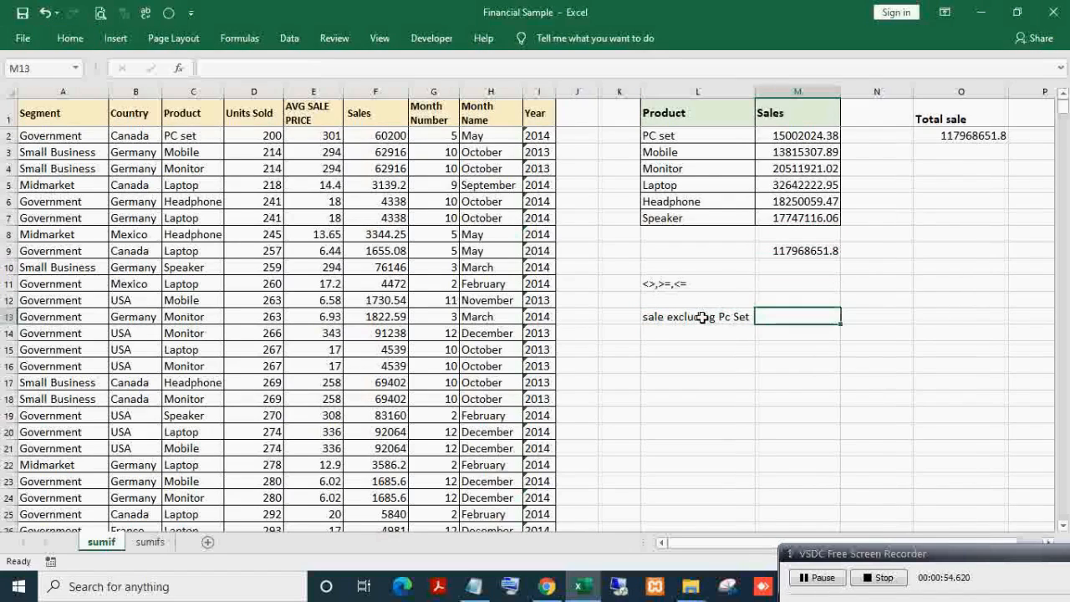
- In M13, sum M3:M7 to total sales without PC set
type("=sum")
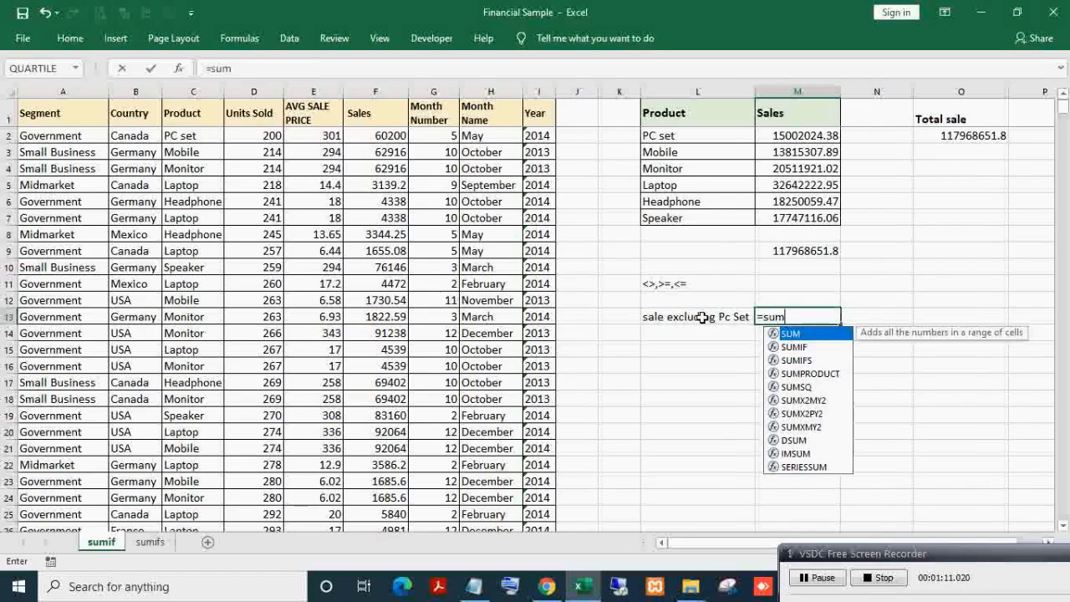
key("Tab")
key("Up")
key("Up")
key("Up")
key("Up")
key("Up")
key("Up")
key("Up")
key("Up")
key("Up")
key("Up")
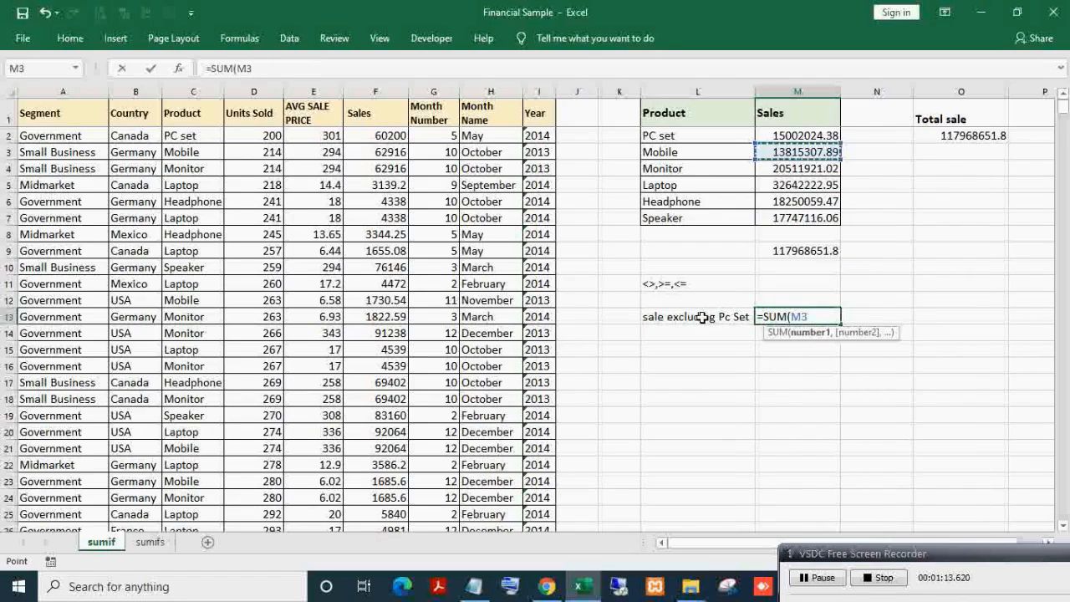
key("shift+Down")
key("shift+Down")
key("shift+Down")
key("shift+Down")
key("Return")
key("Up")
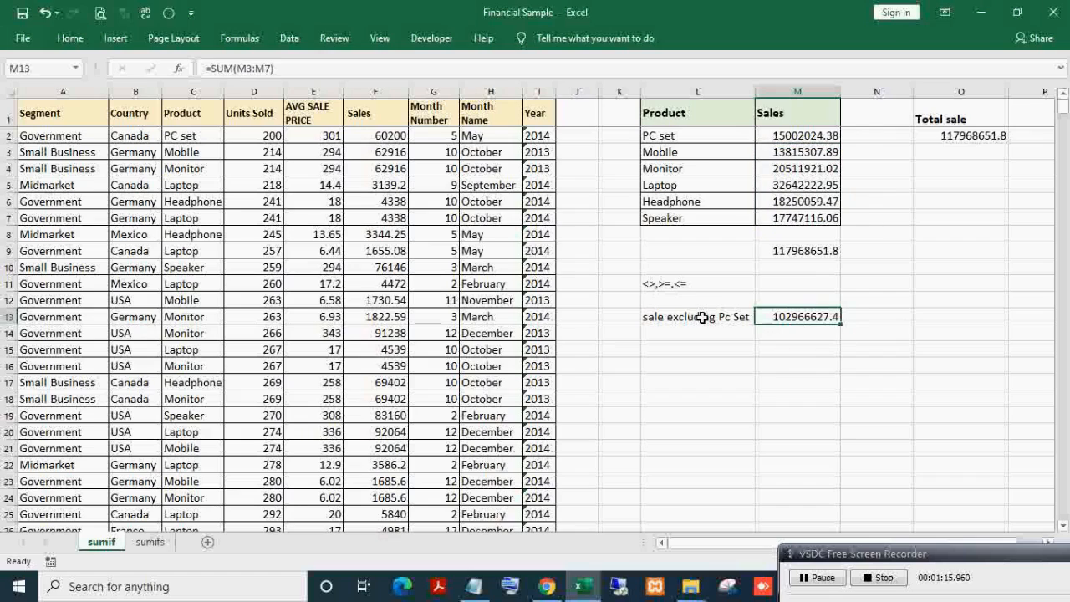
- Start a SUMIF in M14 over the absolute Product range $C$1:$C$690
left_click(771, 333)
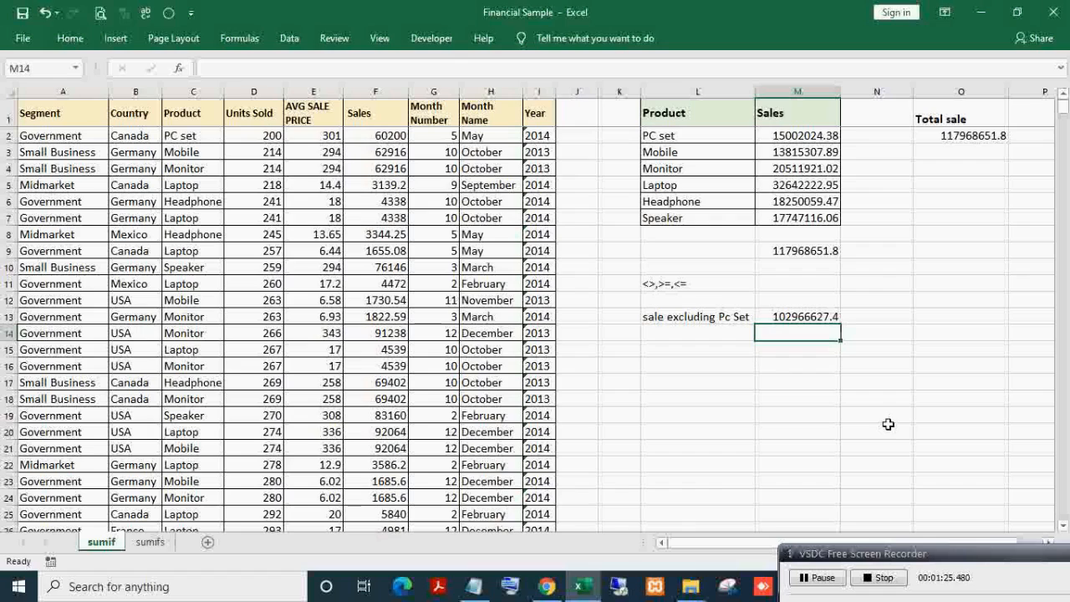
type("=sum")
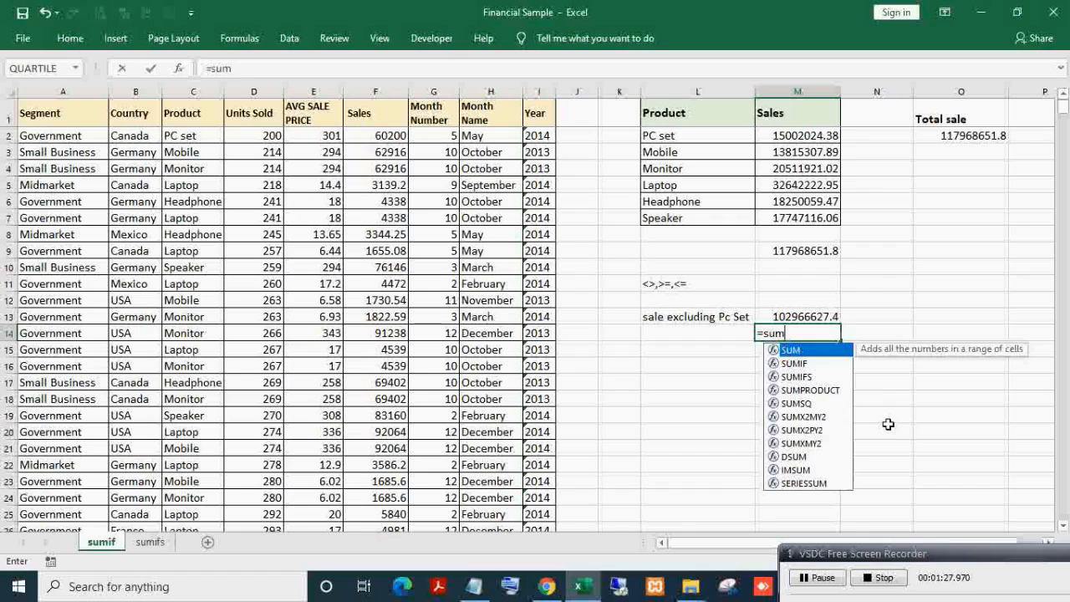
key("Down")
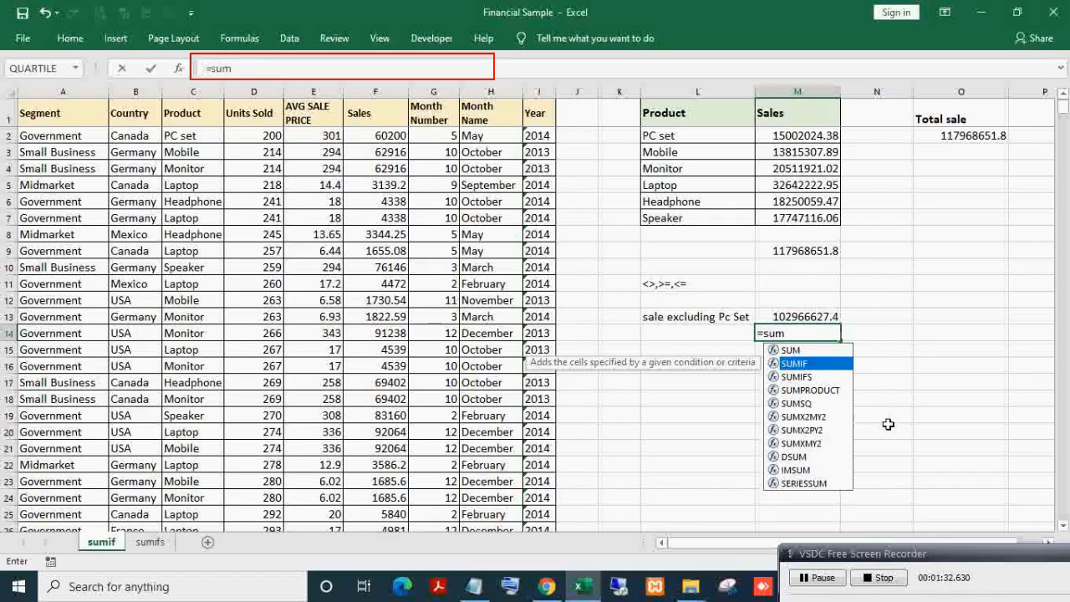
key("Tab")
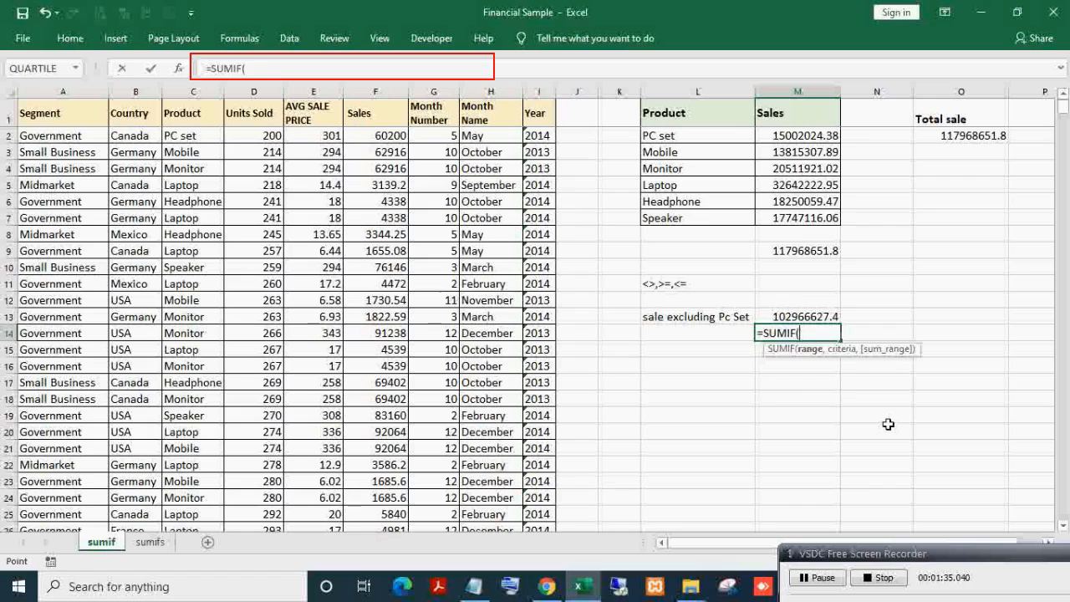
key("ctrl+Up")
key("ctrl+Up")
key("ctrl+Up")
key("ctrl+Up")
key("ctrl+Left")
key("ctrl+Left")
key("ctrl+Left")
key("Right")
key("Right")
key("ctrl+shift+Down")
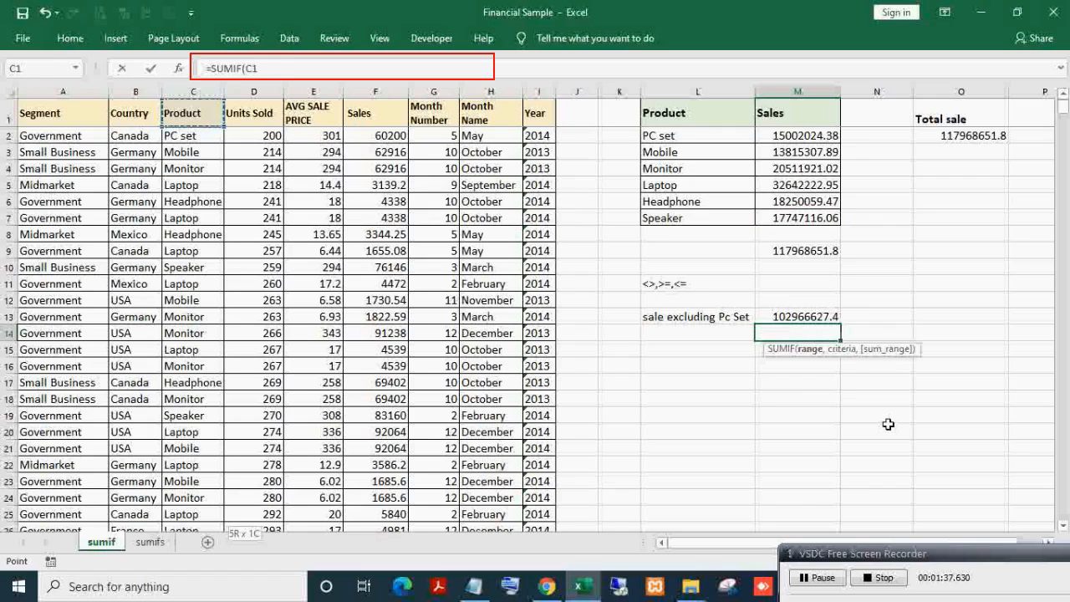
key("ctrl+shift+Down")
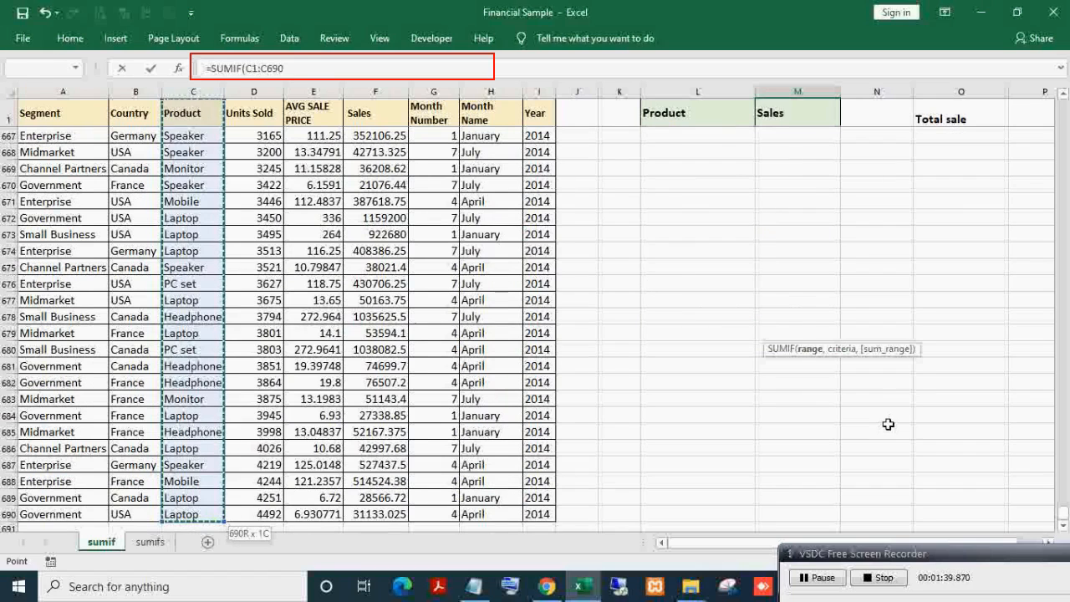
key("F4")
- Add the "<>Pc Set" criterion and sum range F1:F690, giving 102966627.4
type(",\"<>Pc Set")
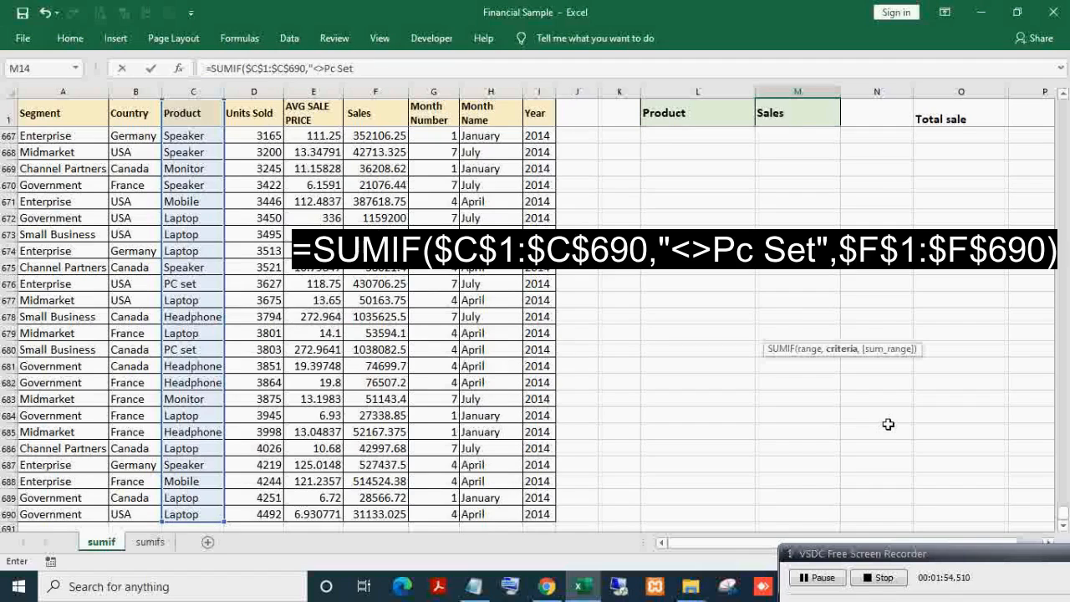
type(",")
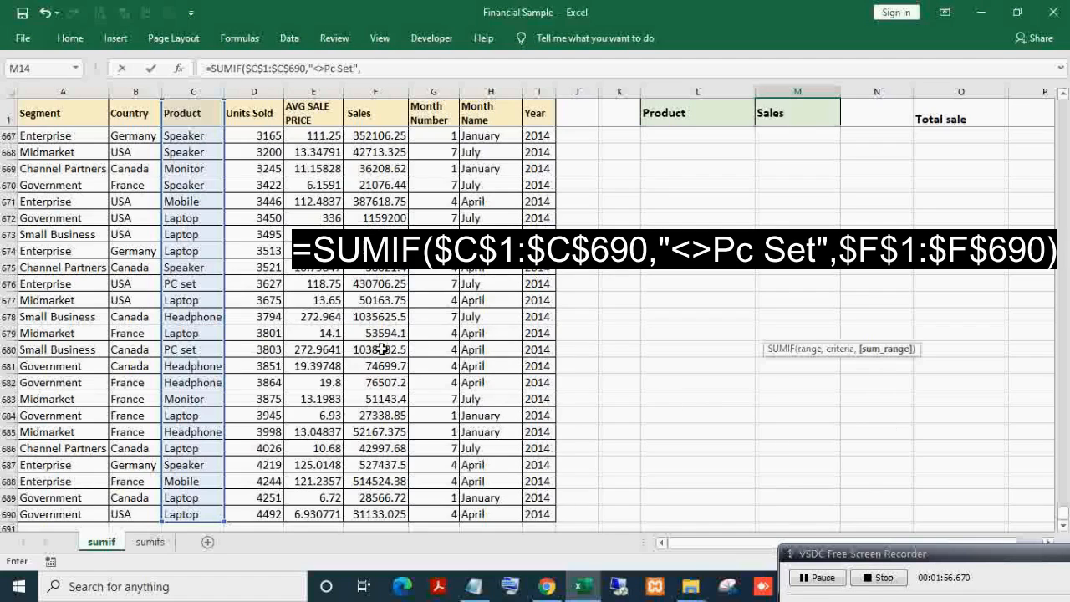
left_click(358, 114)
key("ctrl+shift+Down")
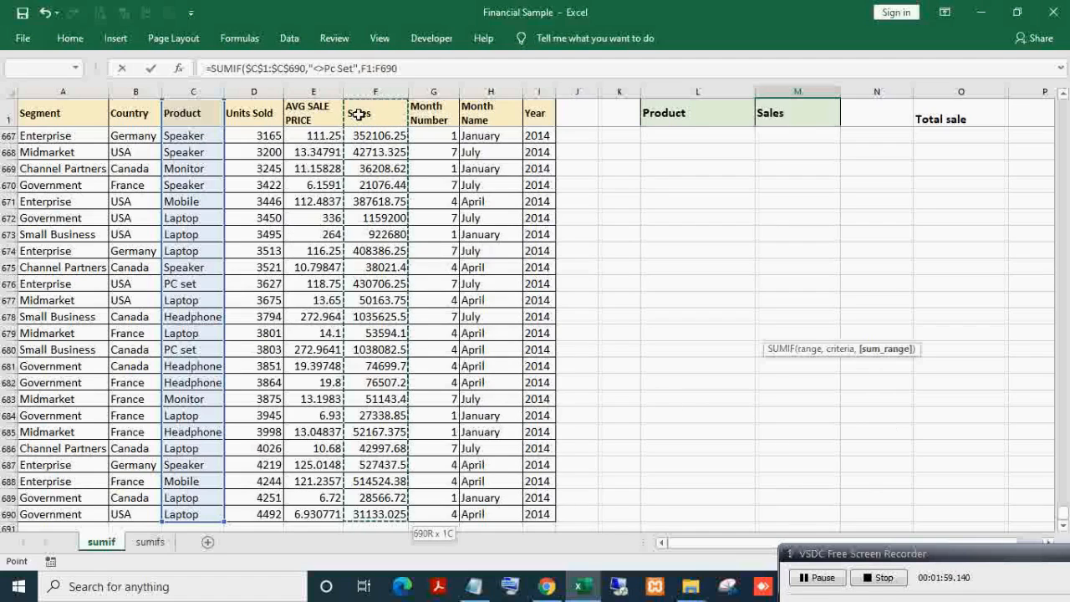
key("Return")
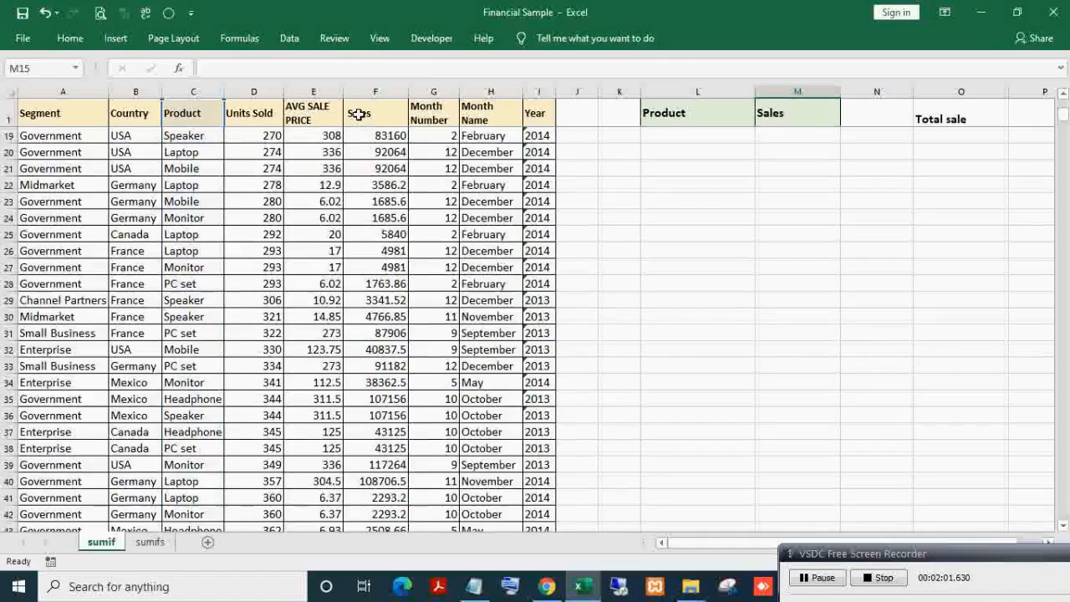
key("Up")
key("Up")
key("Up")
key("Up")
key("Up")
key("Up")
key("Up")
key("Up")
key("Up")
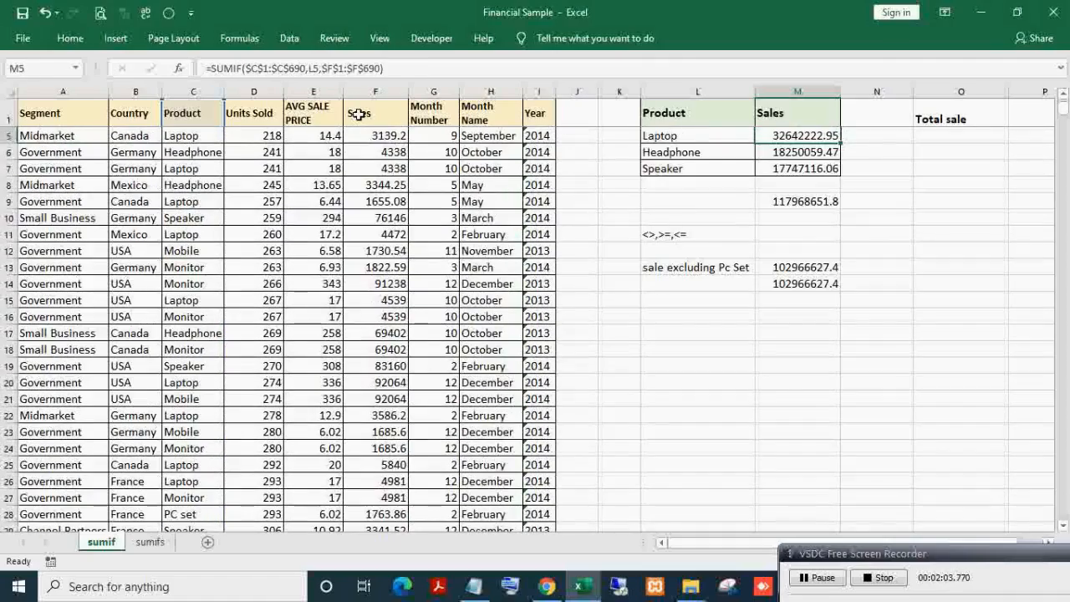
- Inspect the M13 and M14 formulas without changing them
scroll(790, 351, "up", 1)
double_click(791, 334)
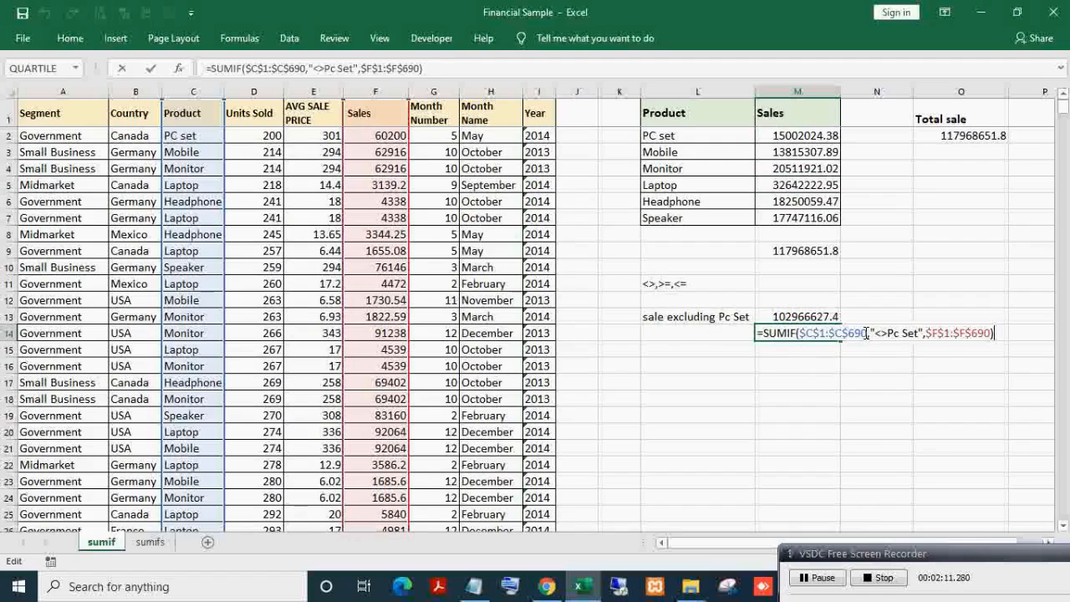
key("Escape")
double_click(824, 316)
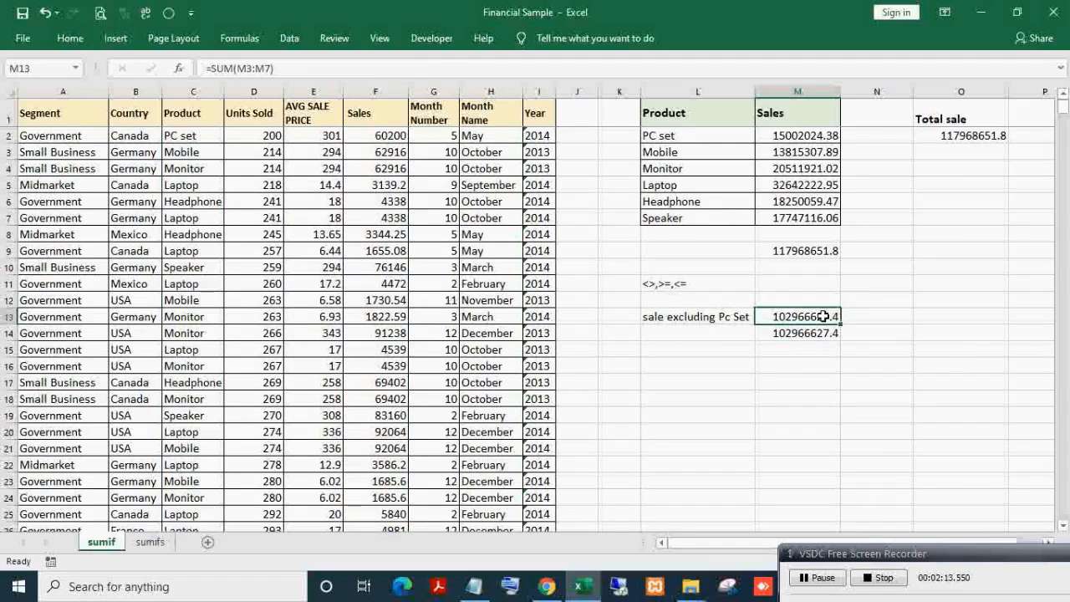
key("Escape")
left_click(815, 334)
double_click(801, 319)
key("Escape")
double_click(811, 332)
key("Escape")
left_click(711, 316)
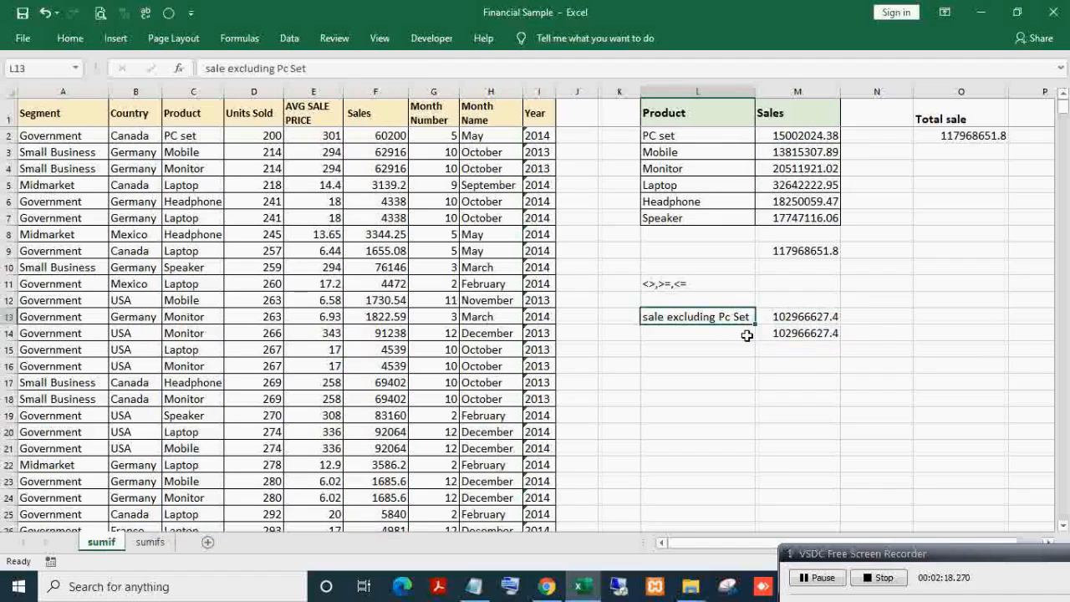
left_click(735, 333)
left_click(794, 331)
- Replace M14's "<>Pc Set" criterion with a reference to cell L14
double_click(794, 332)
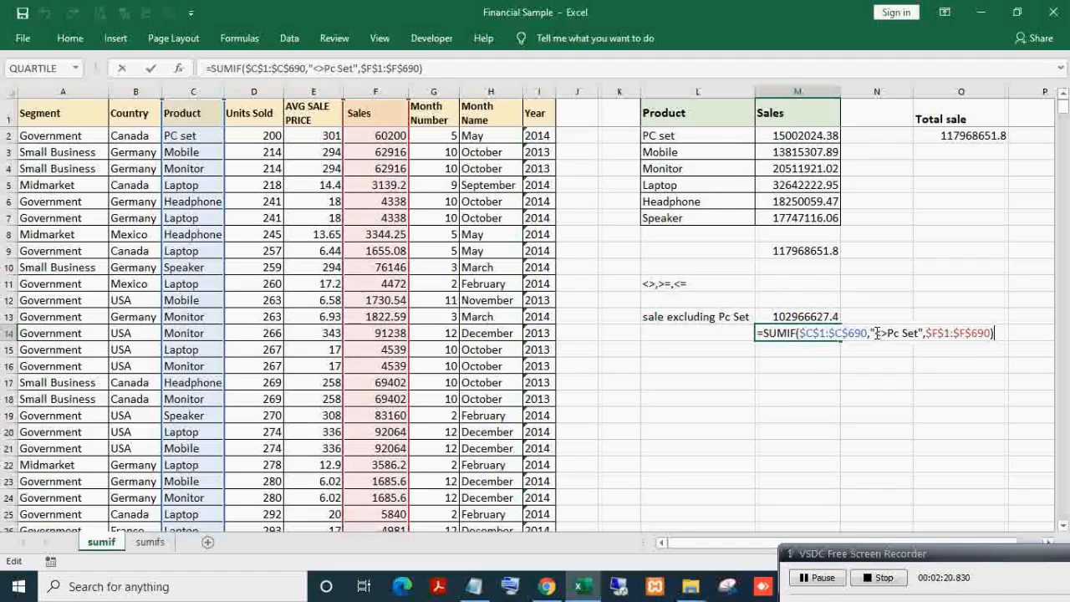
left_click(887, 333)
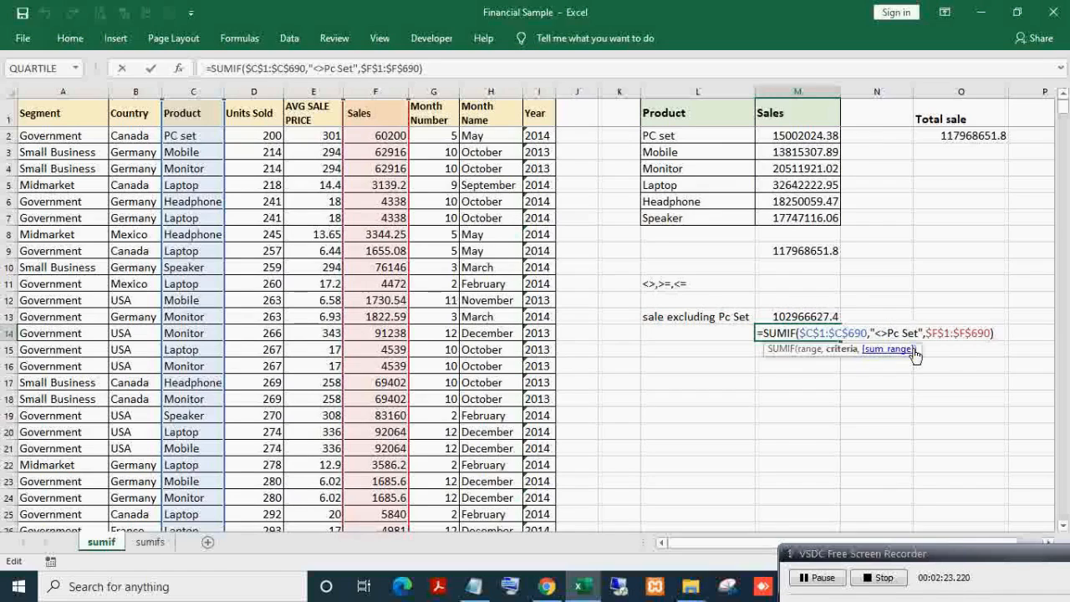
left_click_drag(870, 333, 916, 351)
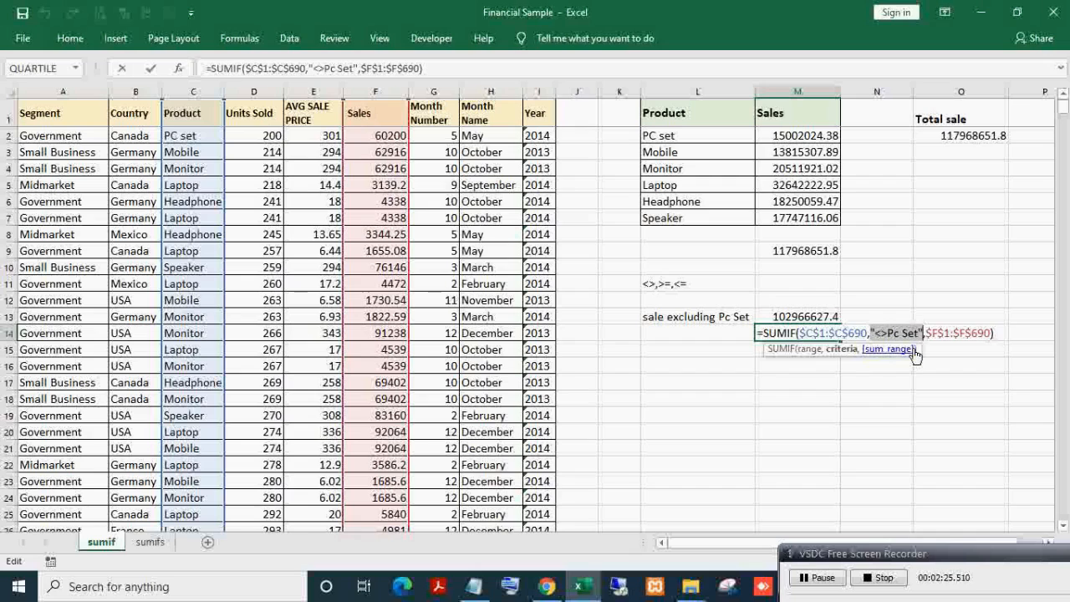
left_click(674, 333)
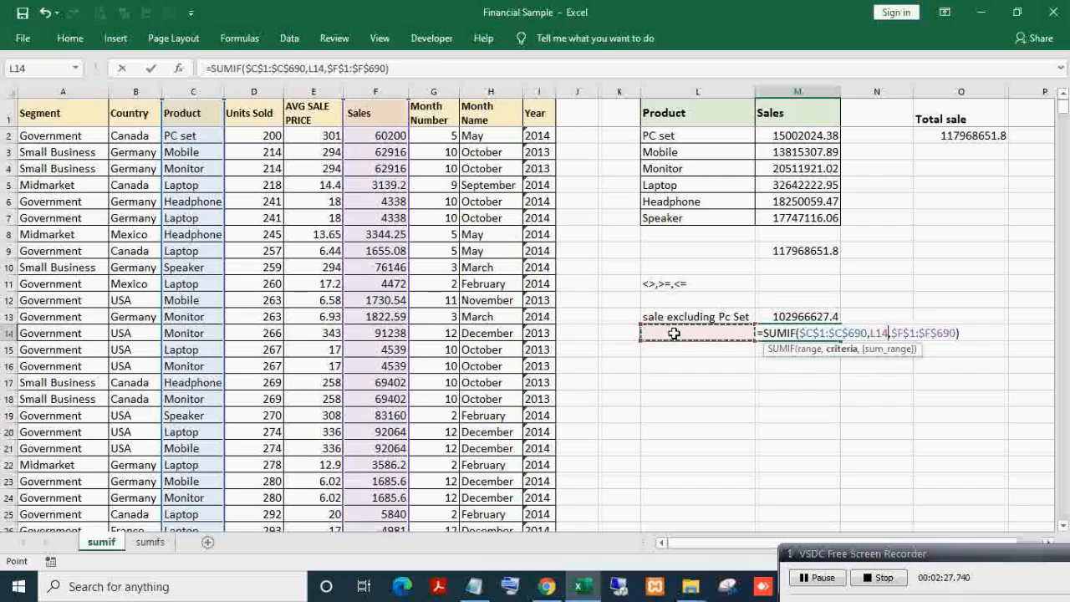
key("Return")
- Enter the criterion <>Pc set in L14, then change it to <>Mobile
left_click(674, 333)
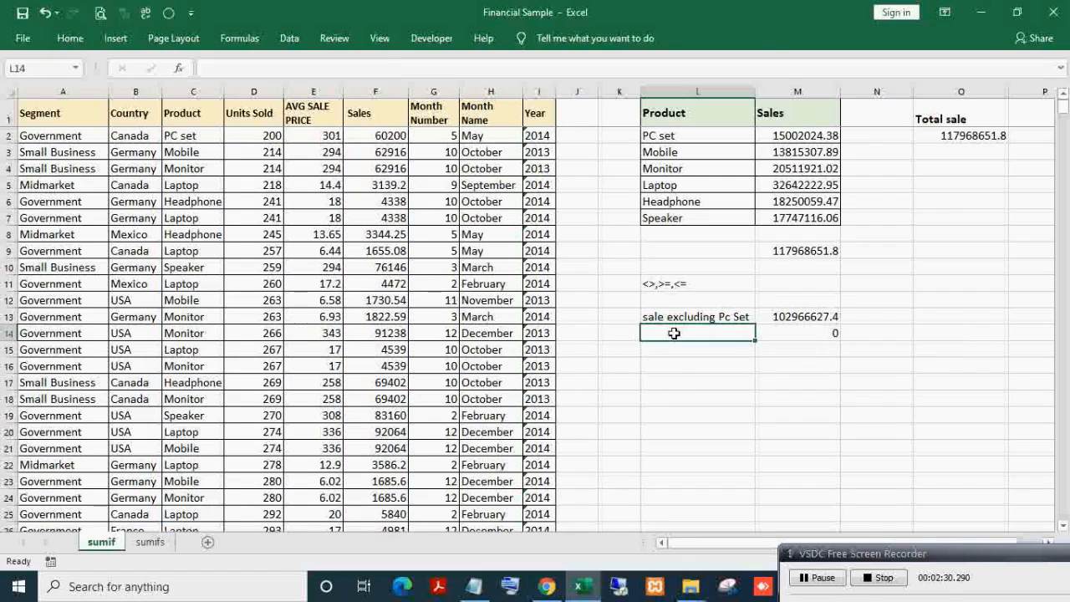
type("<>Pc set")
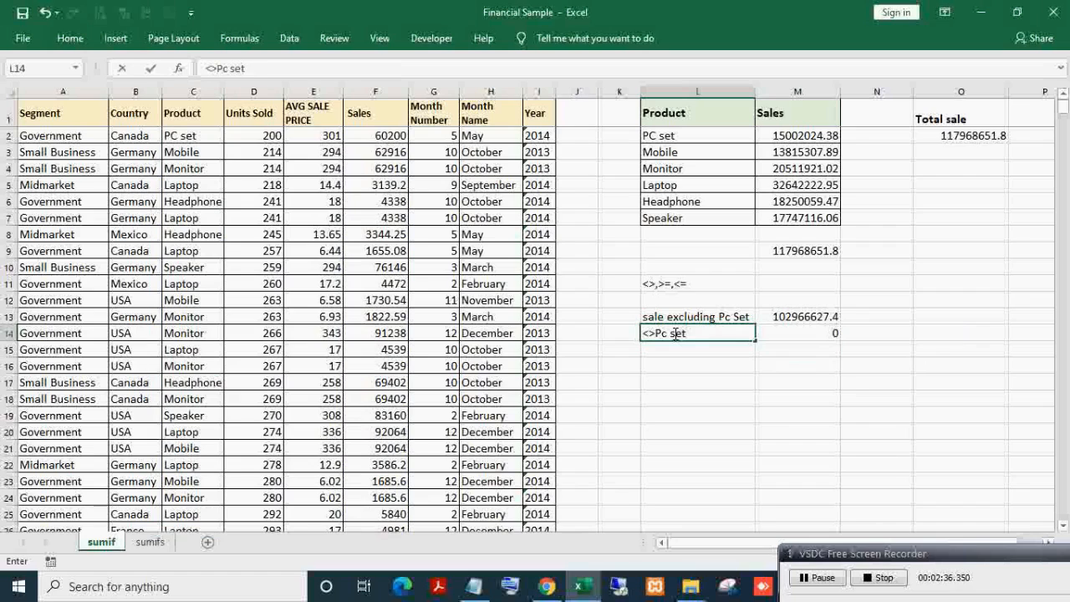
key("Return")
left_click(673, 333)
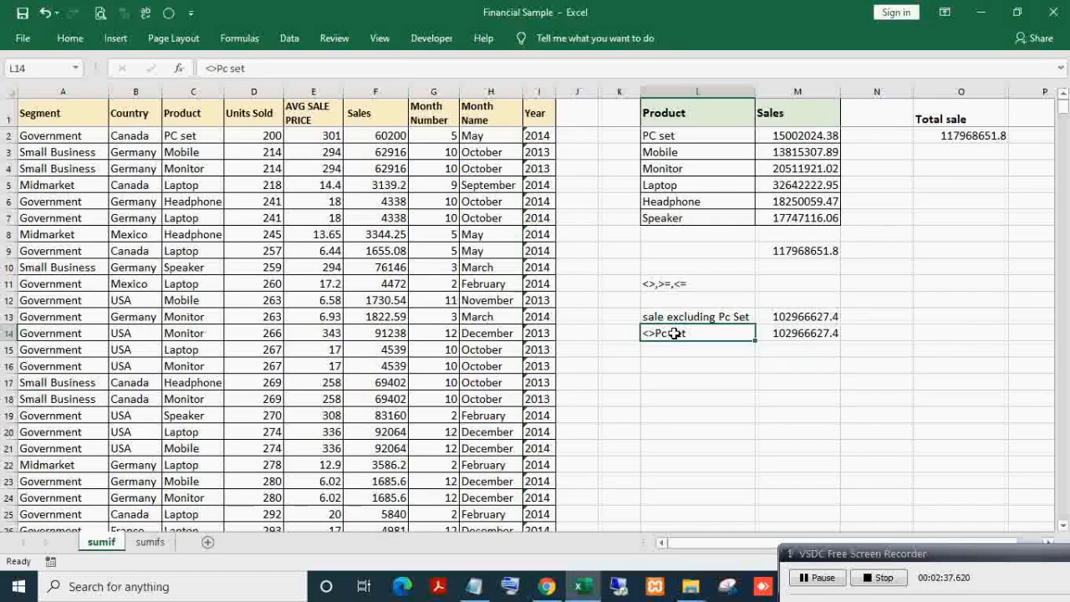
left_click(785, 333)
left_click(691, 333)
double_click(691, 333)
left_click_drag(691, 333, 657, 333)
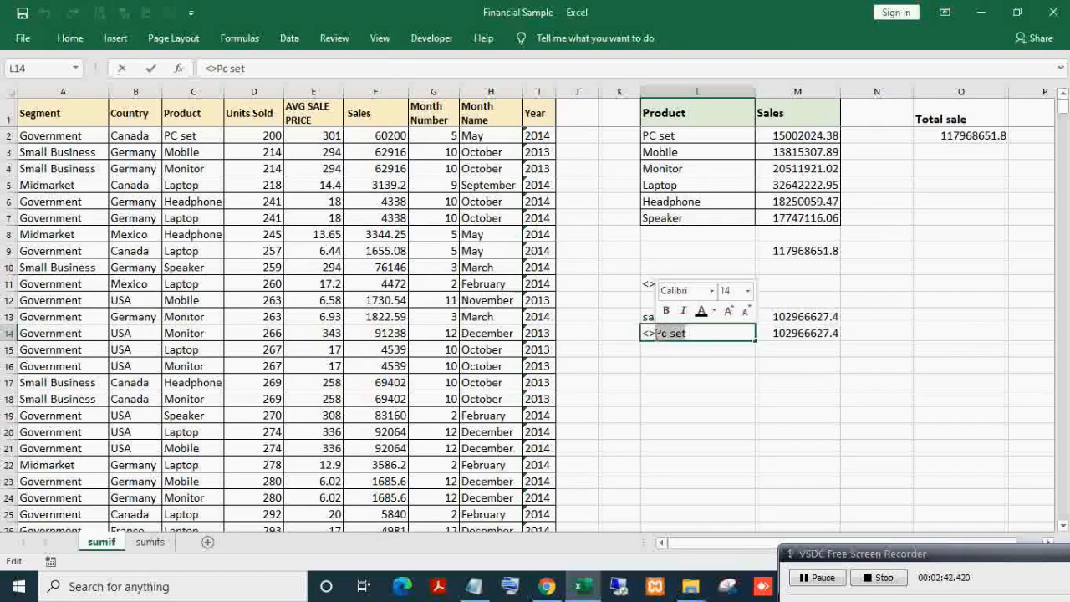
type("Mobile")
key("Return")
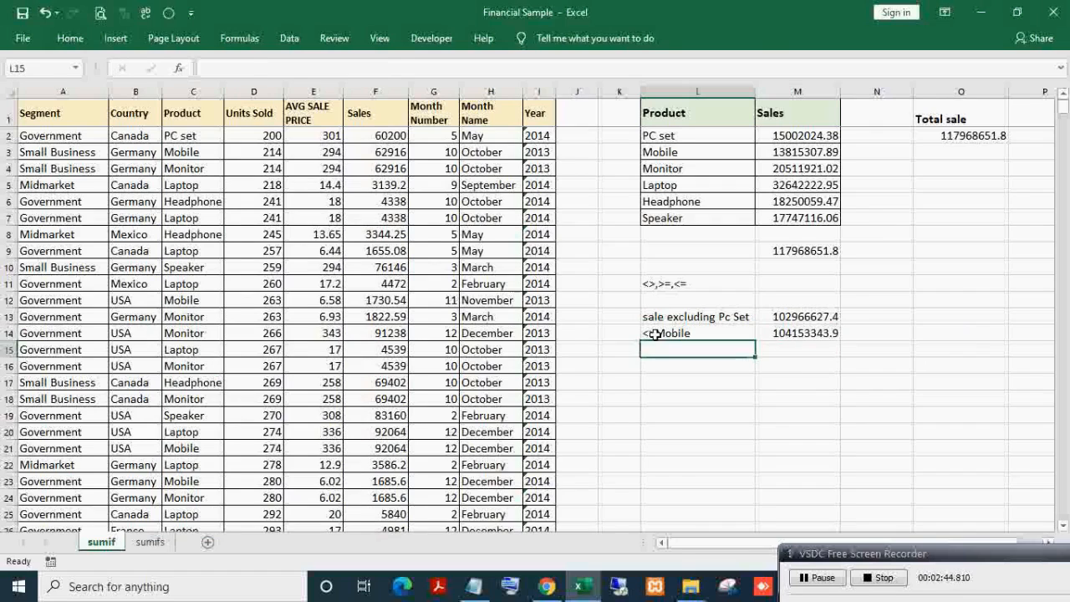
- Verify M14's 104153343.9 against the status-bar sum of PC set and Monitor–Speaker totals
left_click(782, 333)
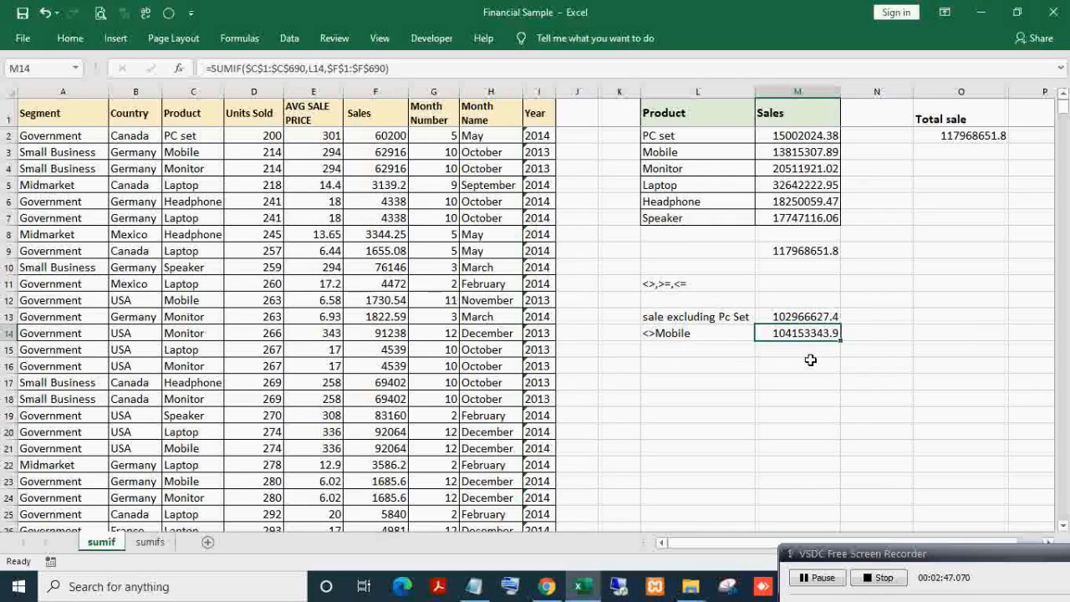
key("F2")
key("Escape")
key("F2")
key("Escape")
left_click_drag(786, 170, 794, 217)
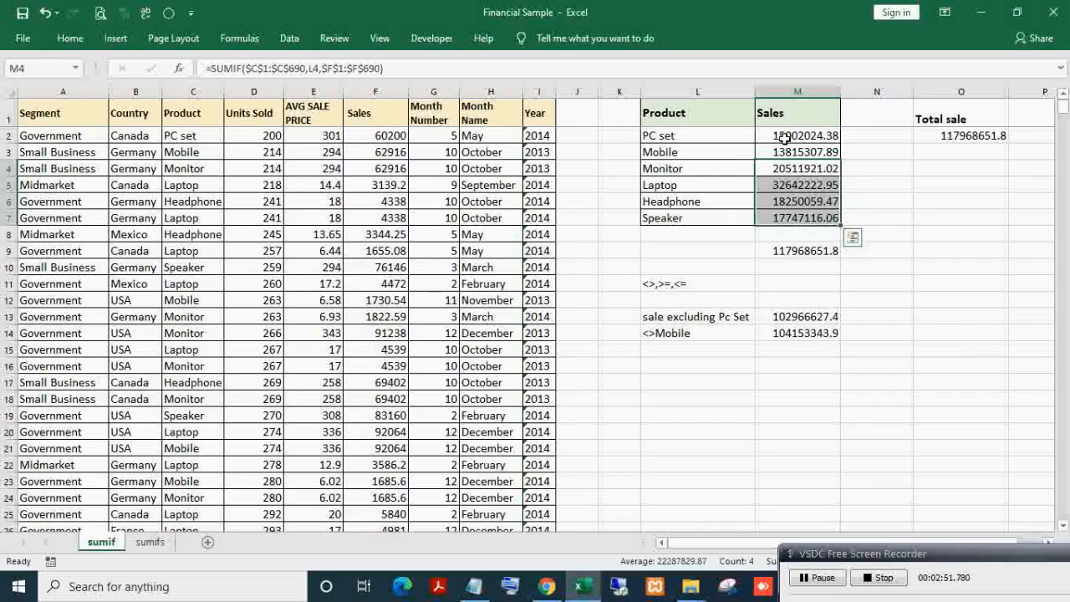
left_click(779, 136, "ctrl")
left_click_drag(884, 559, 890, 582)
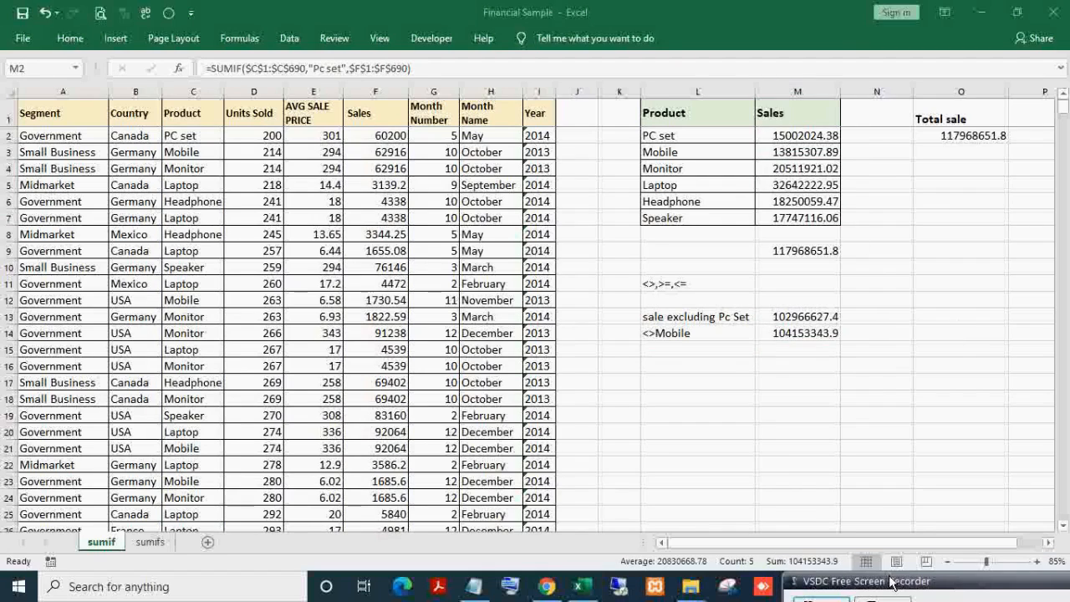
left_click(811, 248)
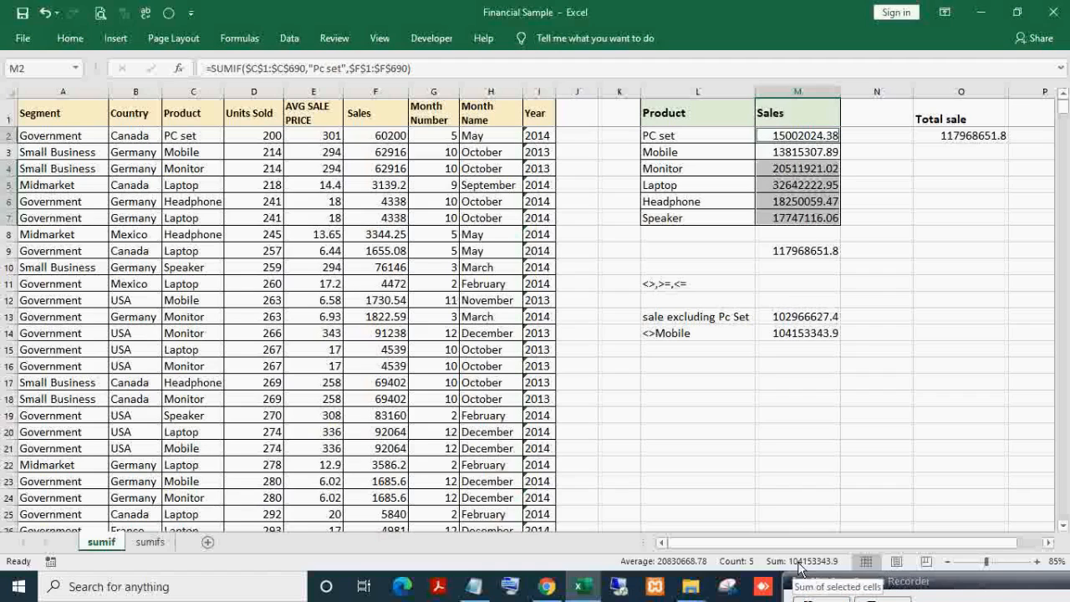
- Edit M14's SUMIF so its criterion joins "<>"& in front of L14
left_click(801, 339)
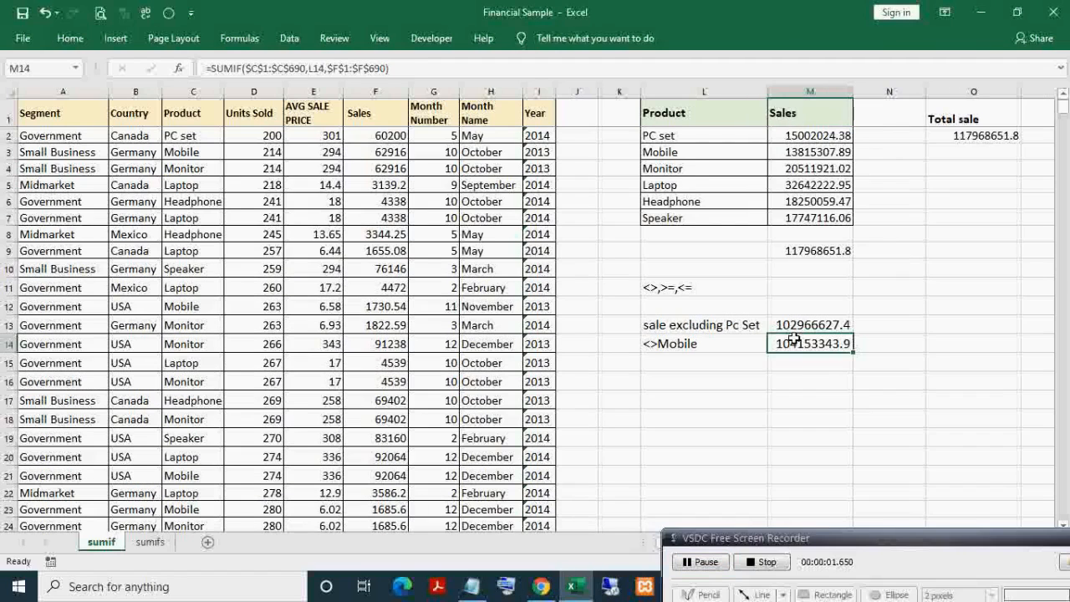
double_click(793, 338)
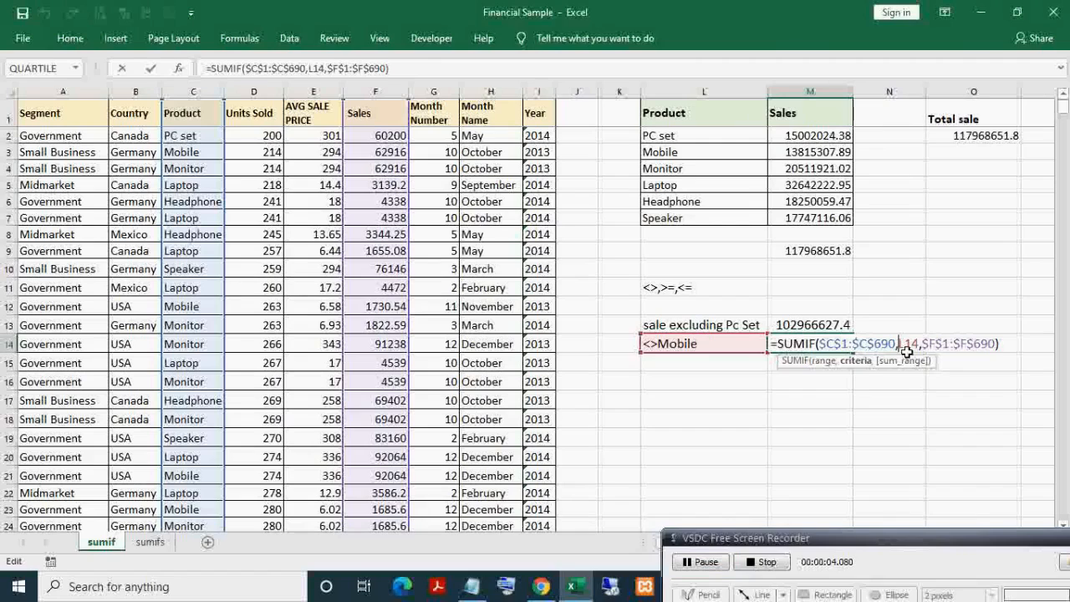
type("\"")
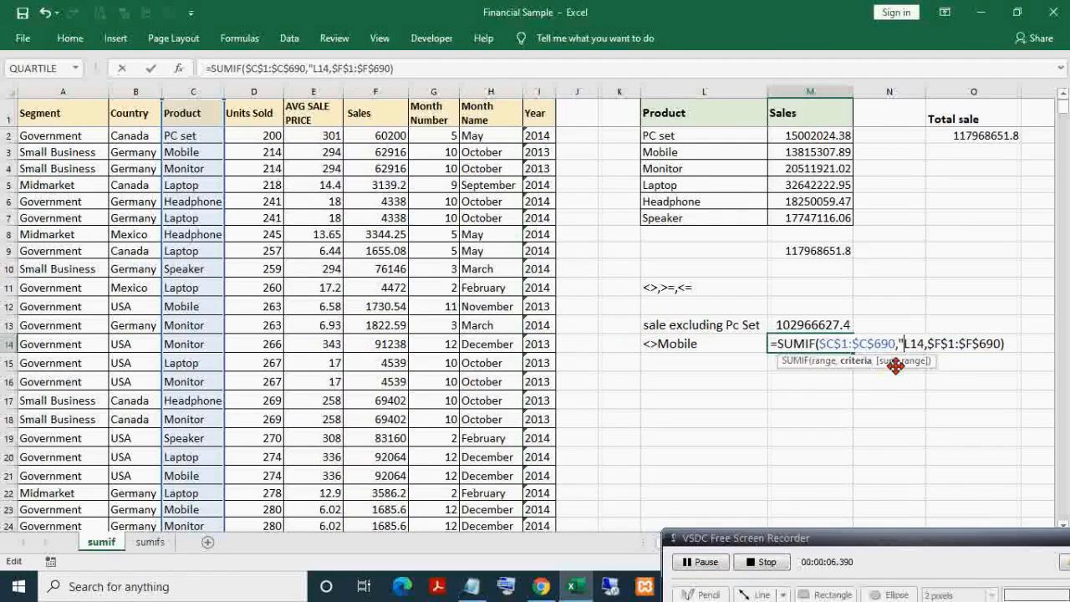
type("<>\"")
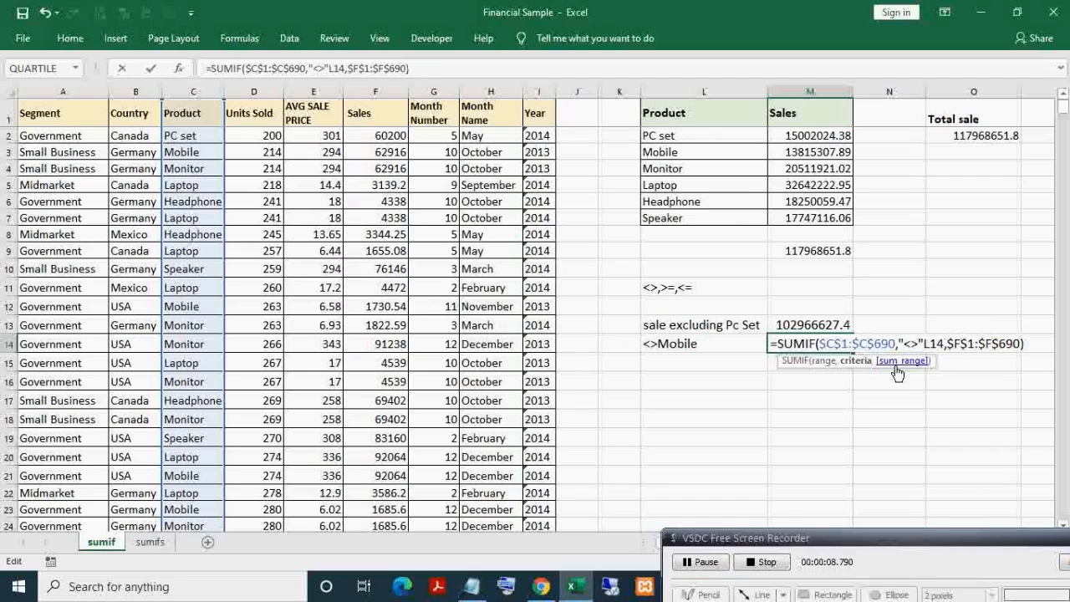
type("&")
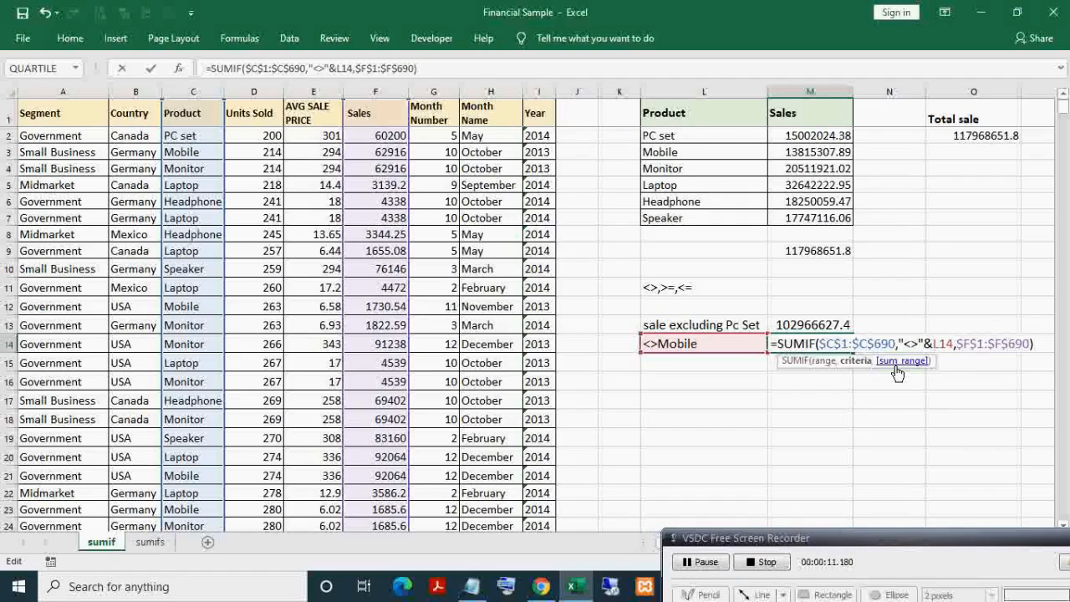
key("Return")
- Change the L14 criterion from <>Mobile to plain Mobile
key("Up")
key("Left")
key("Left")
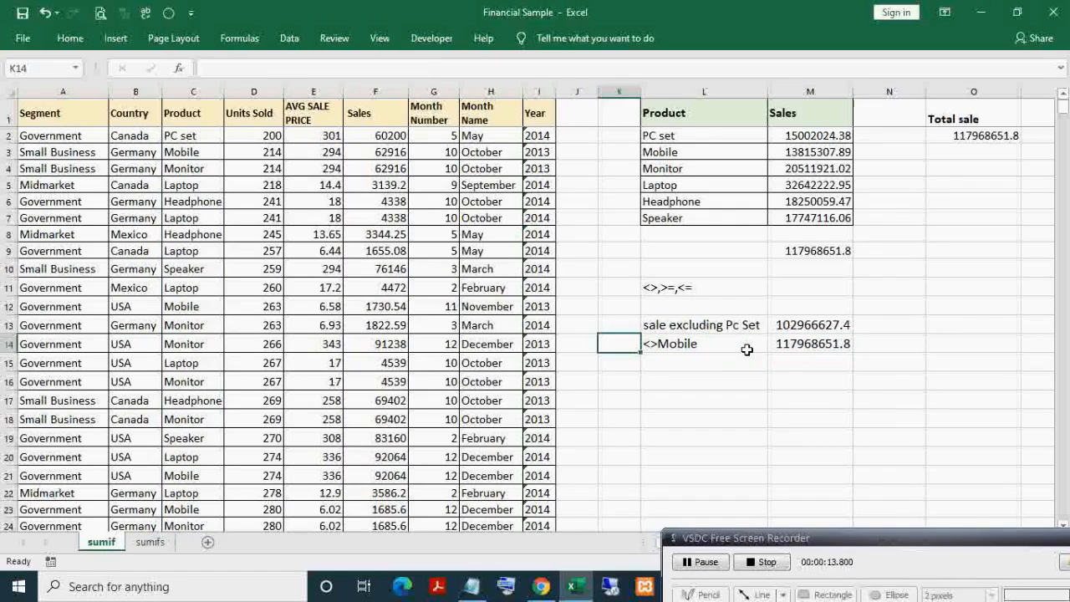
double_click(748, 349)
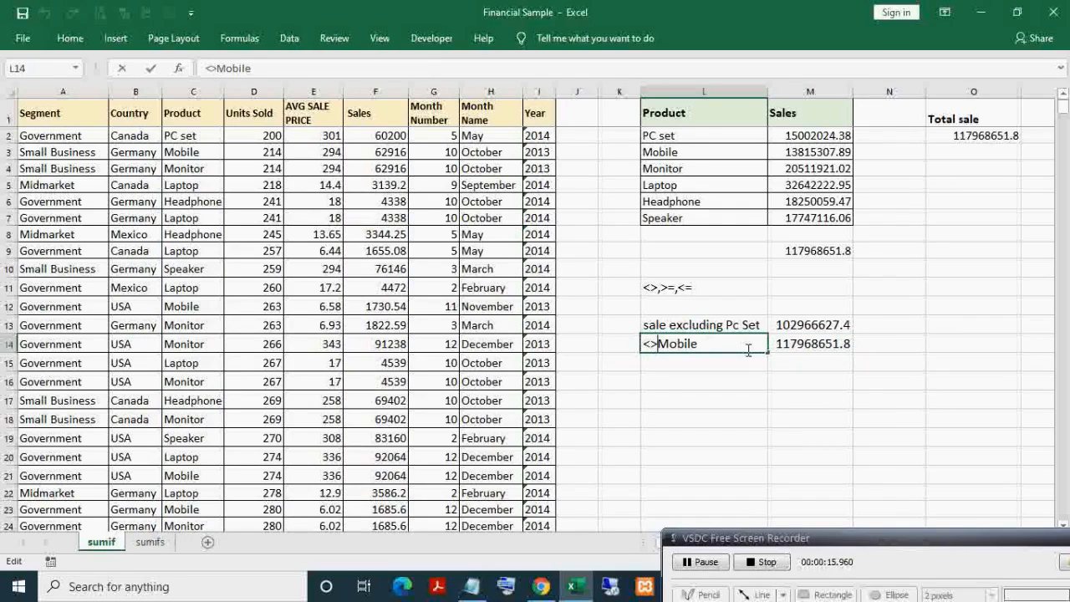
key("Right")
key("Right")
key("Right")
key("Right")
key("Right")
key("BackSpace")
key("BackSpace")
key("Tab")
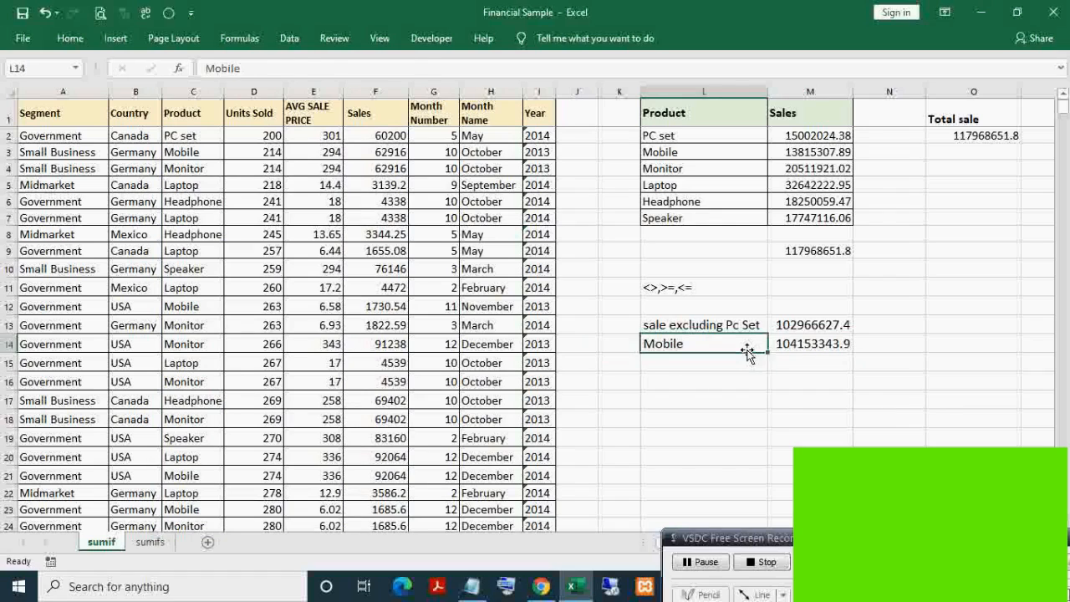
- Review M14's "<>"&L14 formula, confirming it still returns 104153343.9
key("F2")
key("Return")
key("Up")
key("F2")
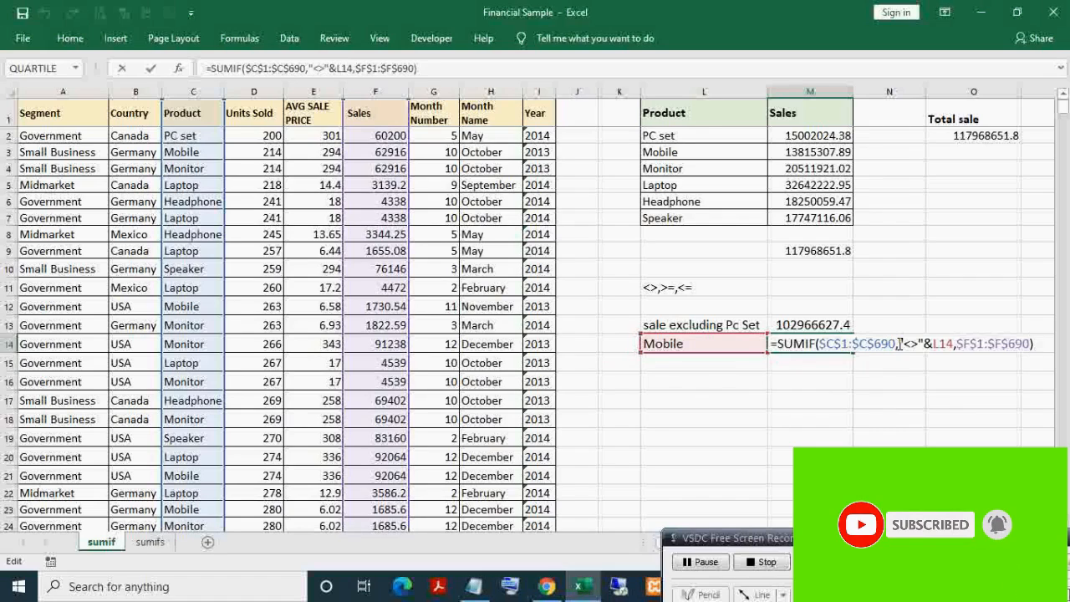
left_click_drag(899, 344, 953, 344)
key("Escape")
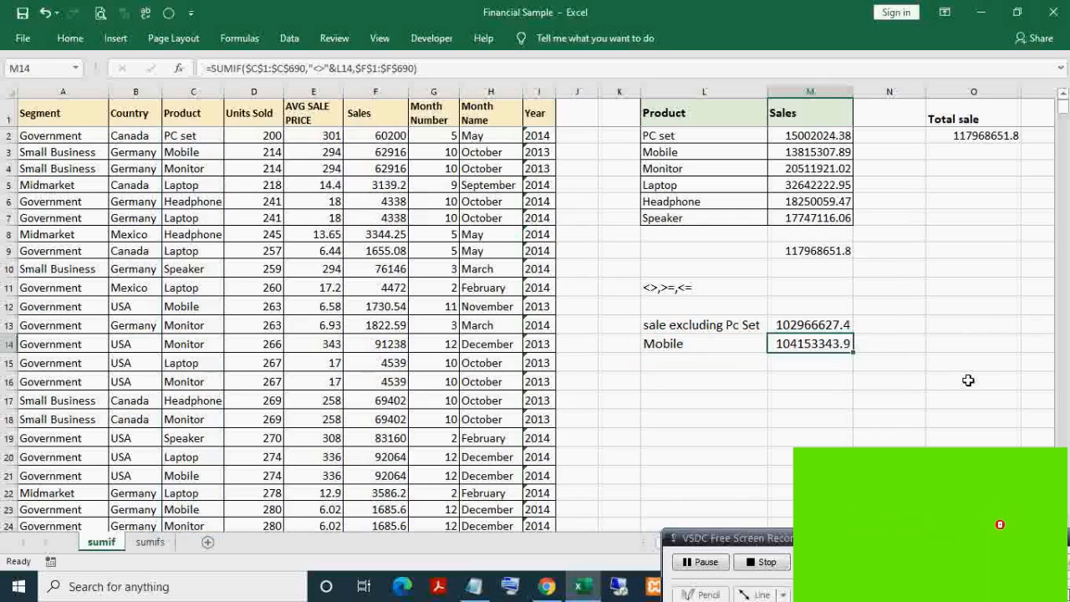
key("Left")
left_click(819, 343)
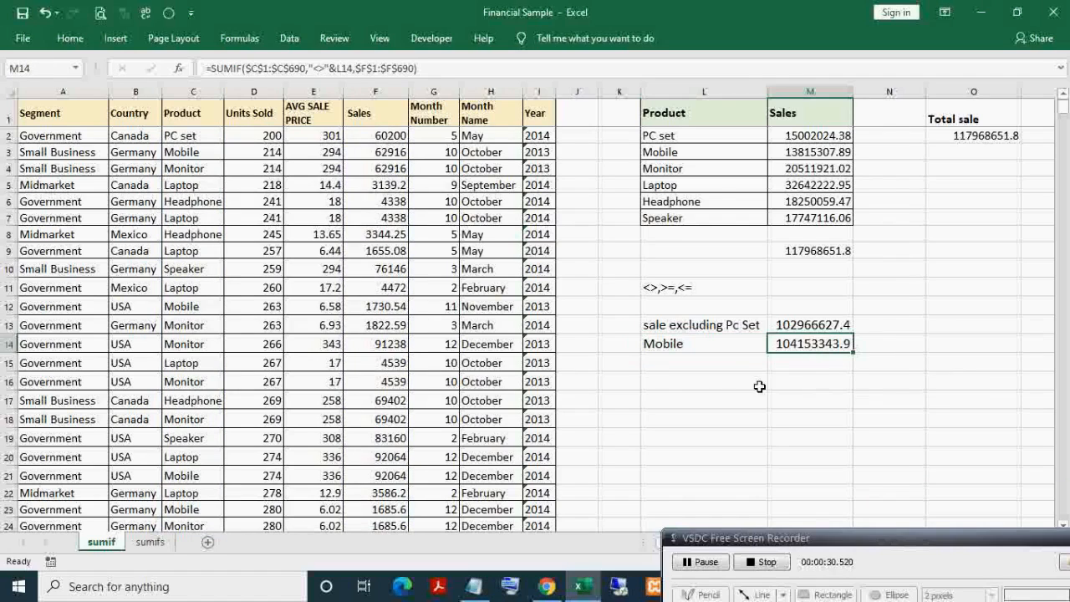
left_click(714, 383)
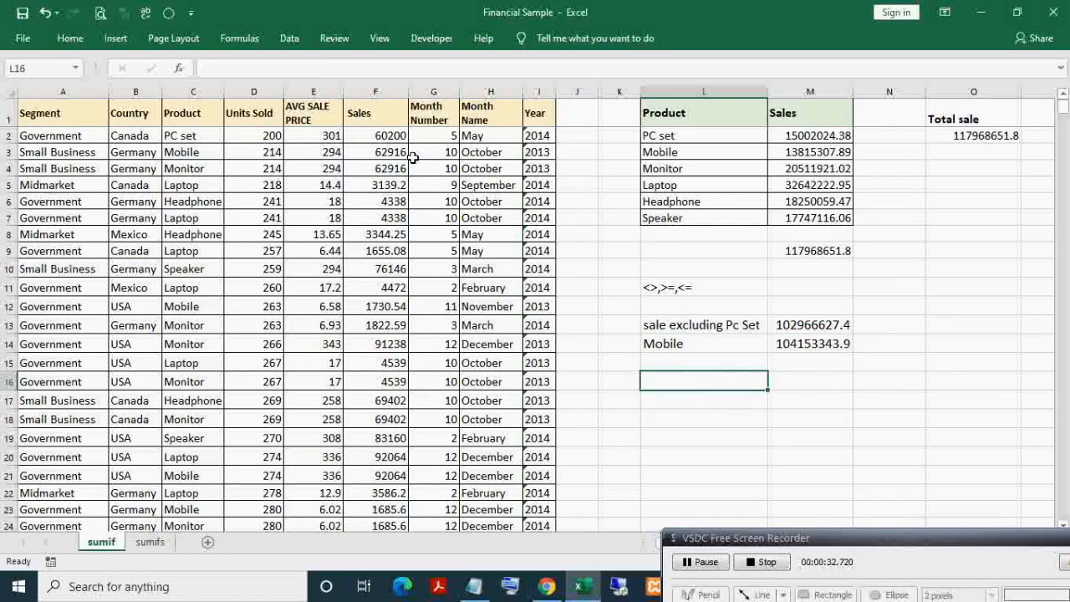
- Inspect the Sales column and the AVG SALE PRICE formula in E5
left_click(376, 92)
left_click(386, 114)
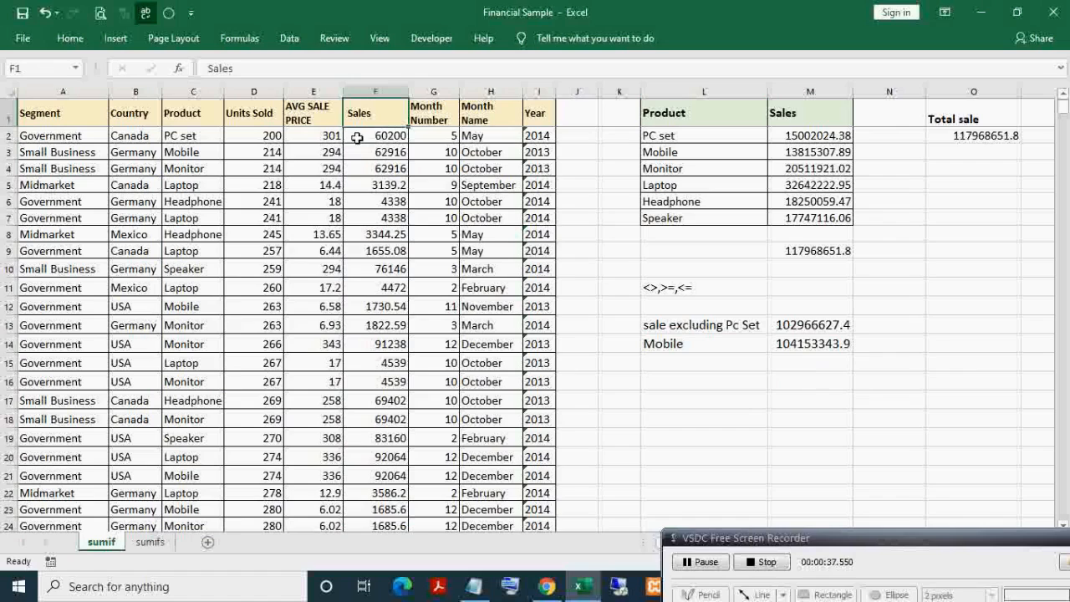
key("ctrl+shift+Down")
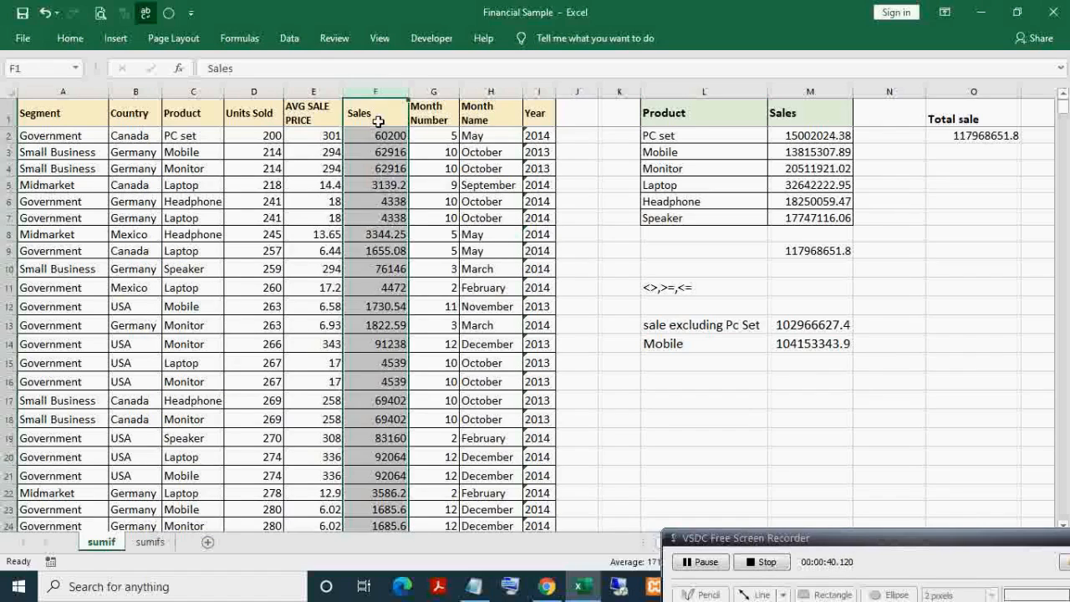
left_click(376, 129)
left_click(314, 92)
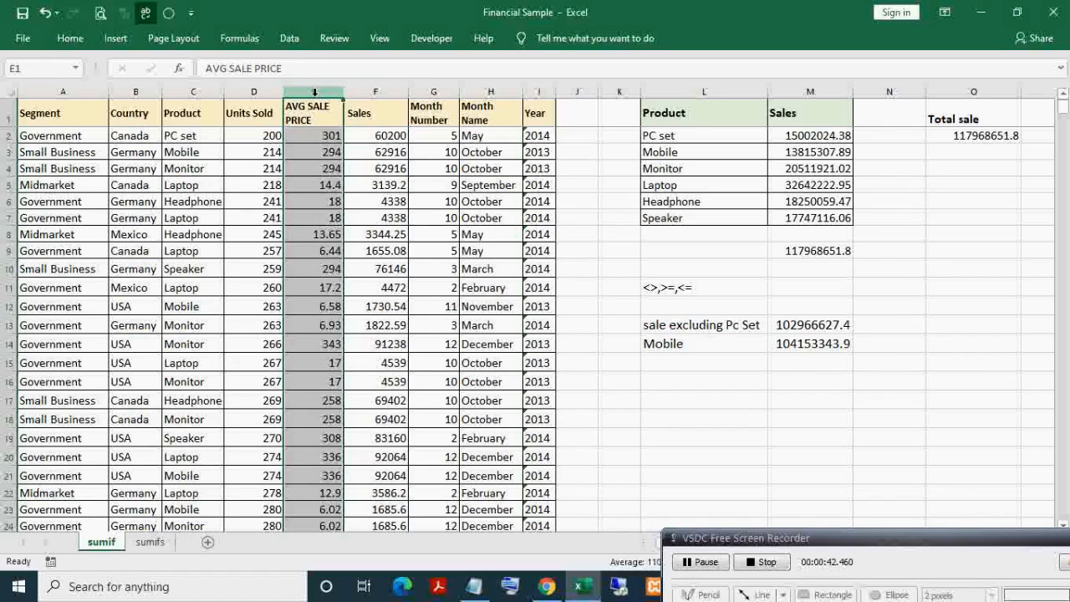
left_click(324, 184)
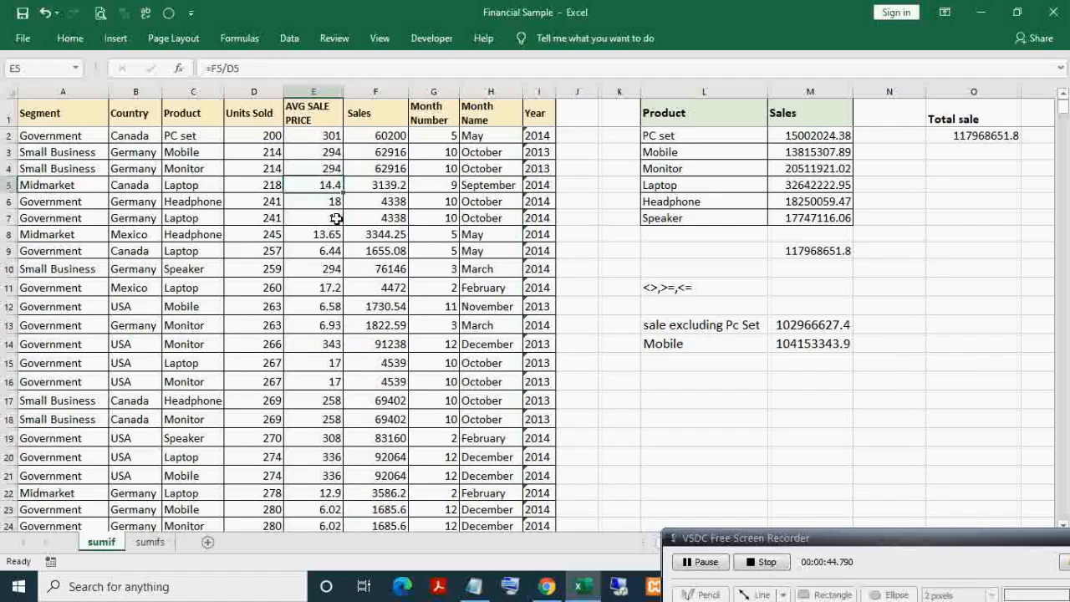
- Label L16 'avg price >' and M16 'sale', and enter 200 in L17
left_click(789, 386)
key("Left")
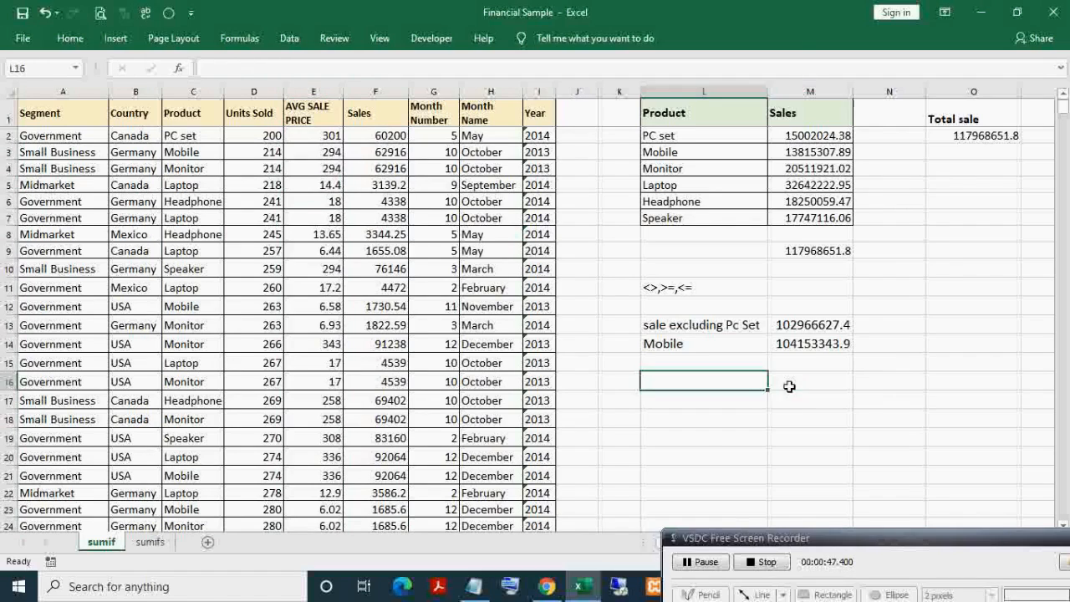
type("avg pri")
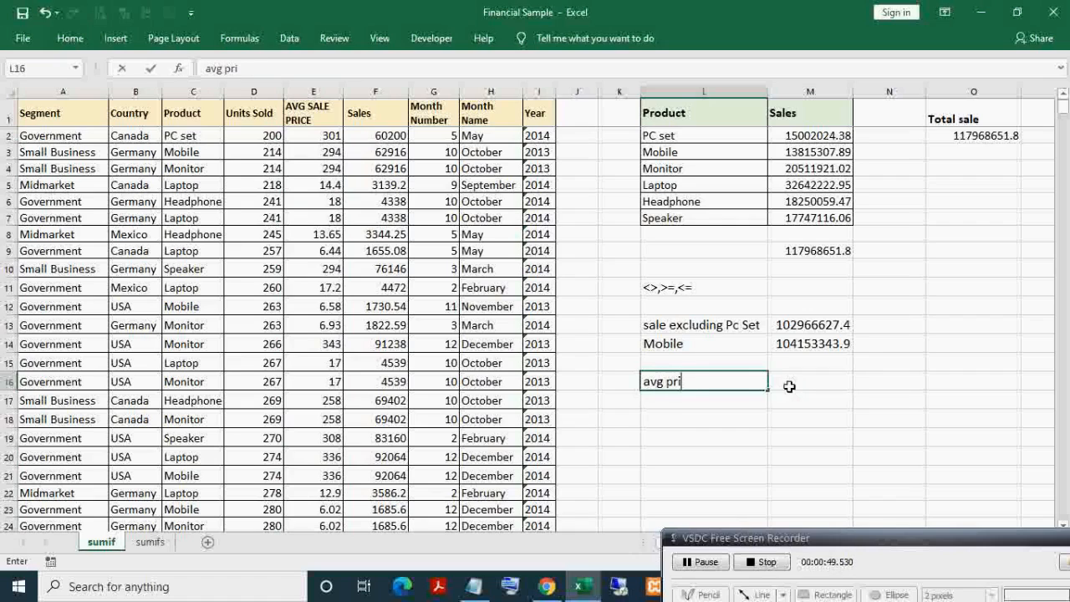
type("ce >")
key("Return")
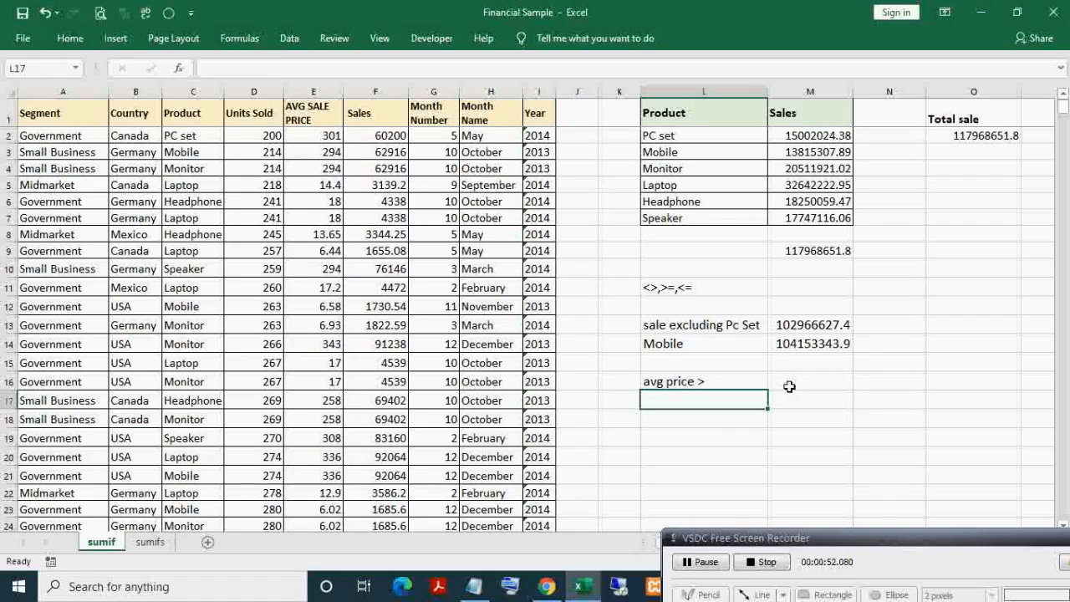
left_click(789, 386)
type("sale")
key("Return")
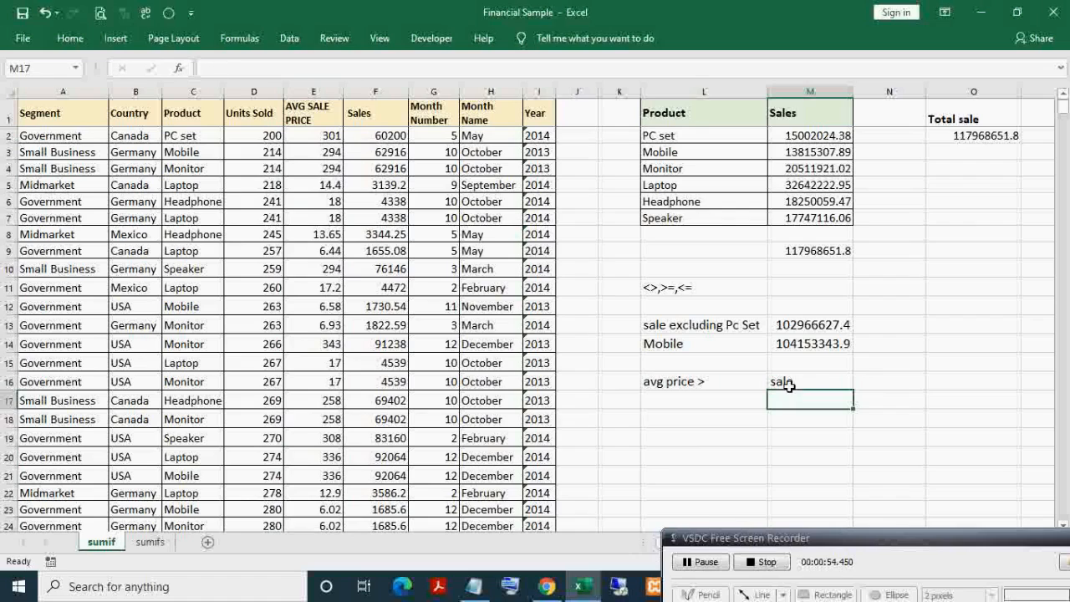
key("Left")
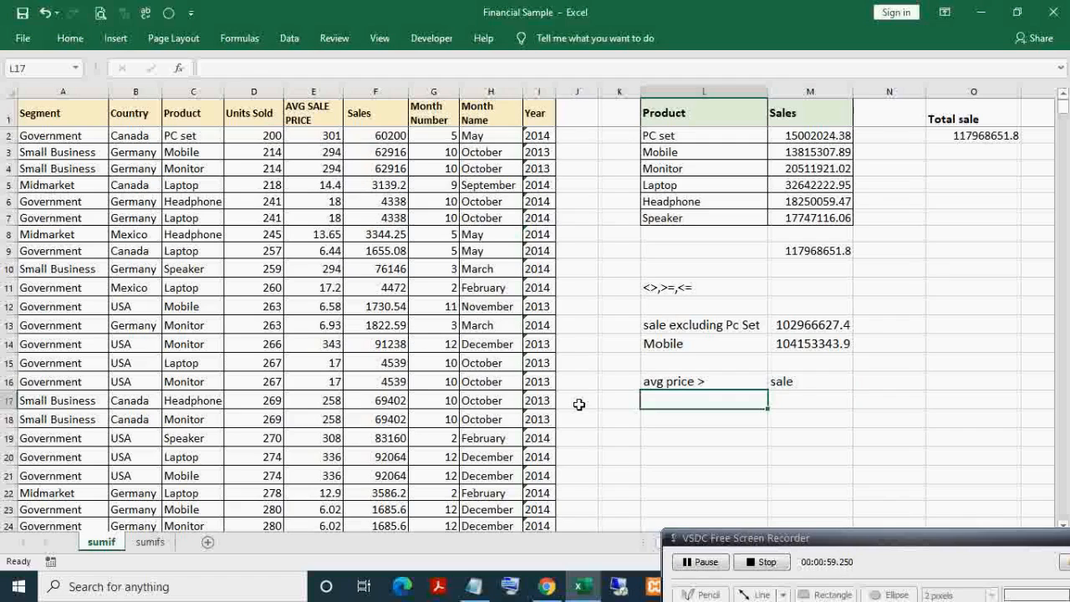
type("200")
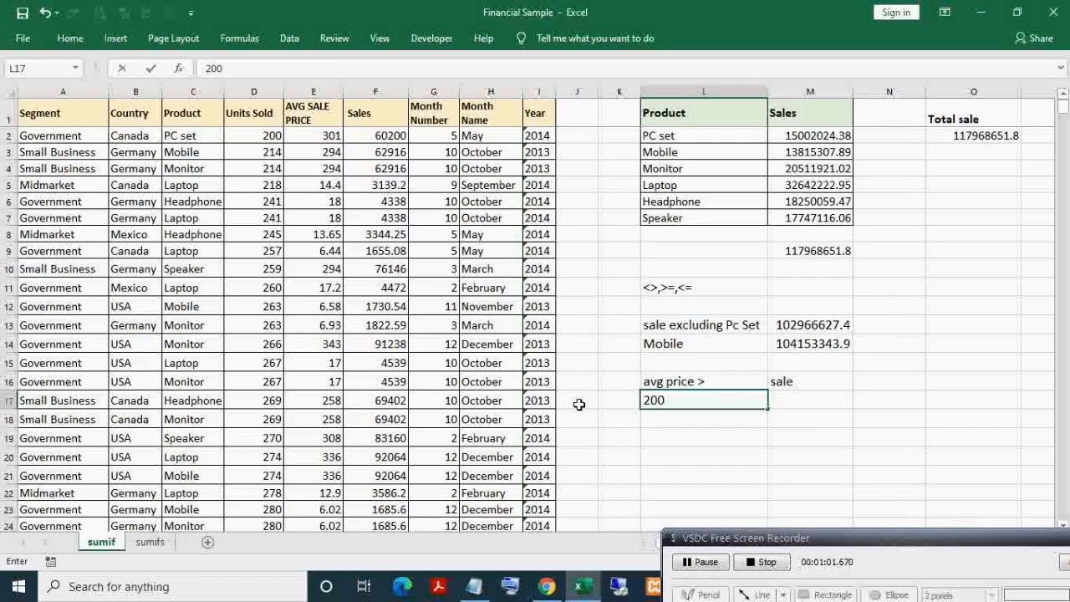
key("Tab")
- Start a SUMIF in M17 with the absolute criteria range $E$1:$E$690
type("=sum")
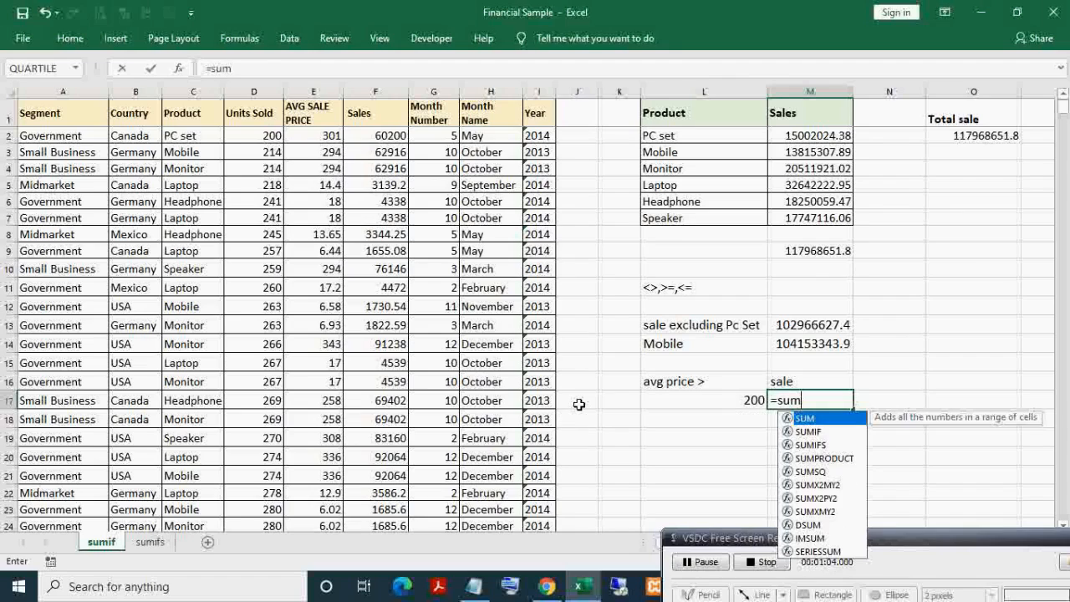
key("Down")
key("Tab")
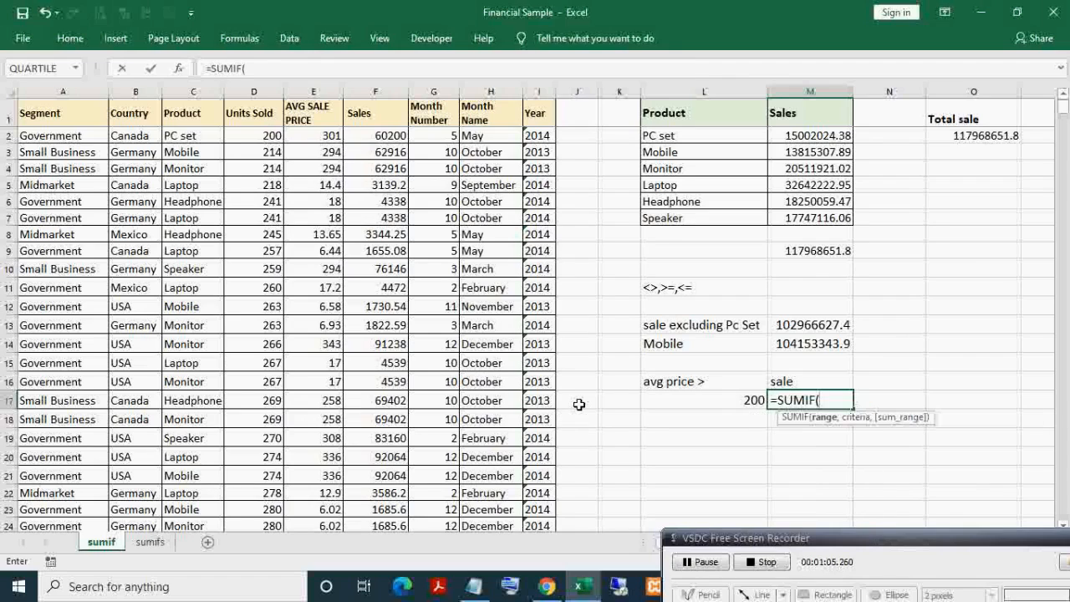
left_click(181, 113)
left_click(374, 117)
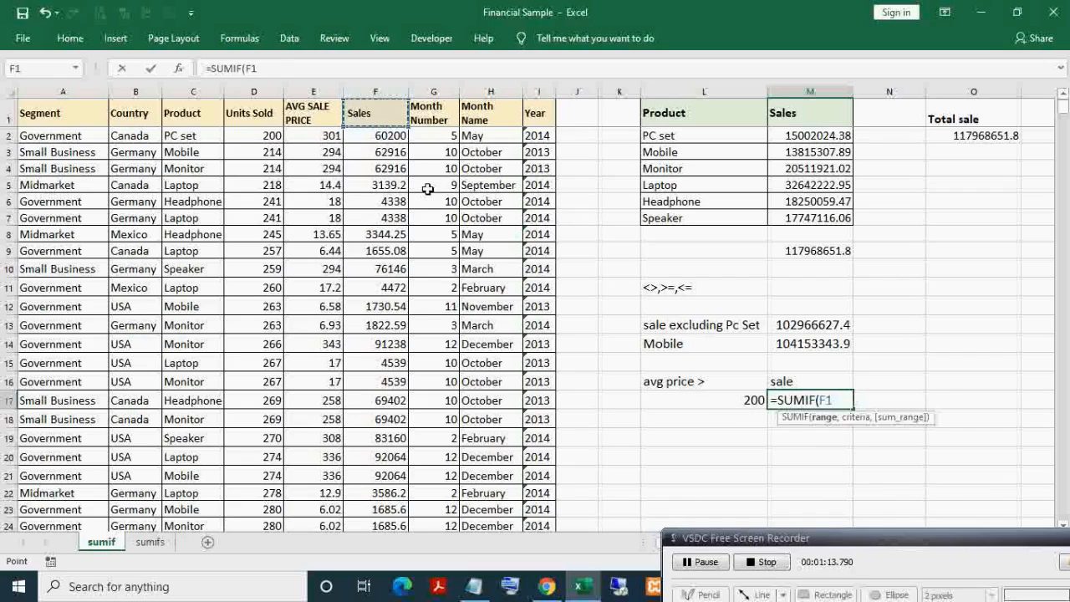
left_click(307, 116)
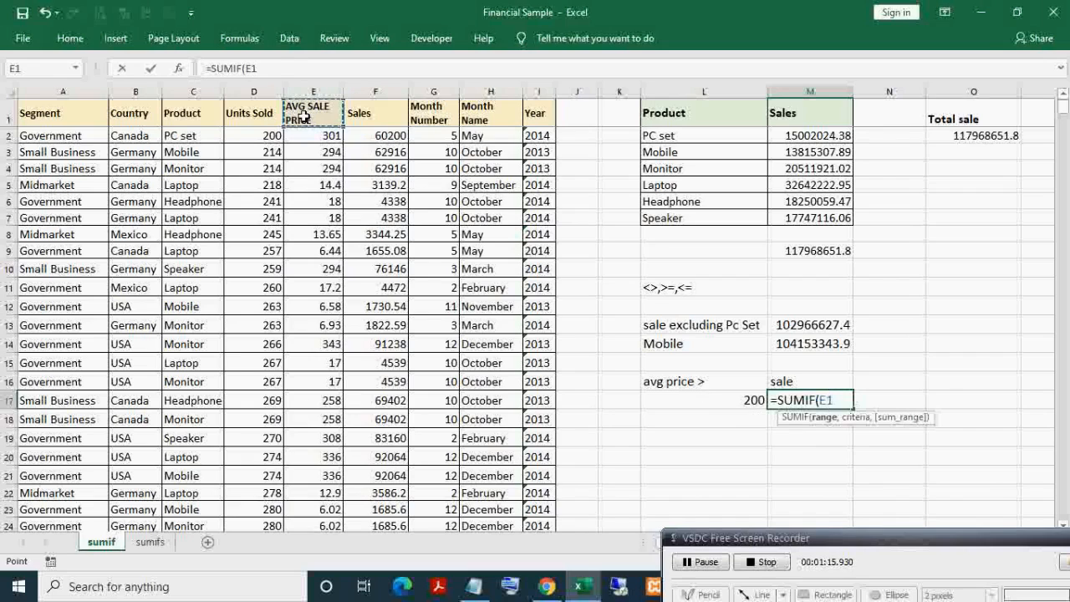
key("ctrl+shift+Down")
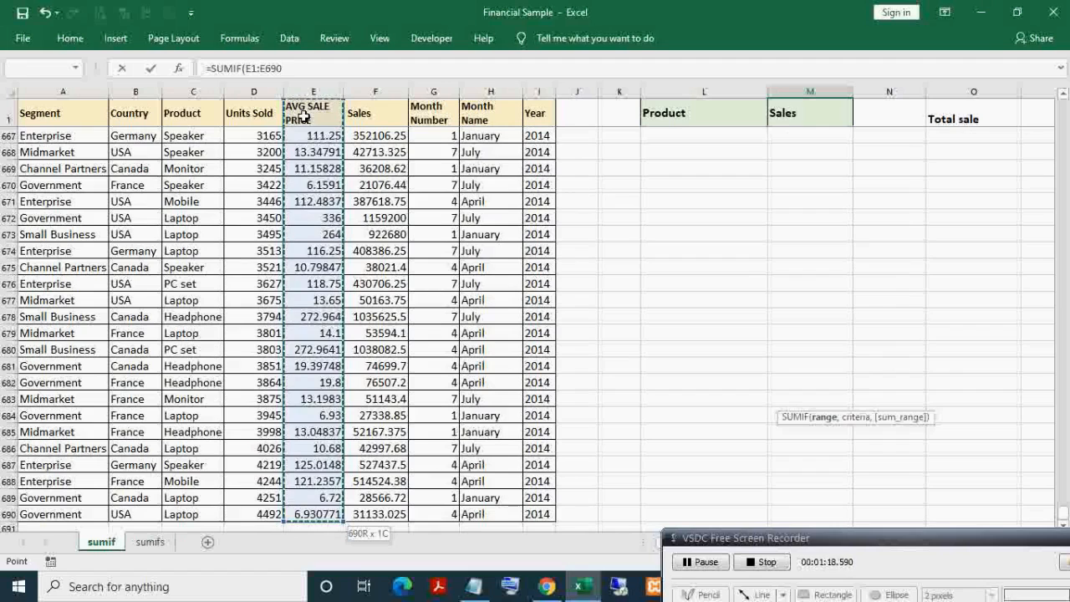
key("F4")
type(",")
- Finish it with criterion ">"&L17 and sum range $F$1:$F$690, giving 90756536.75
scroll(740, 222, "up", 20)
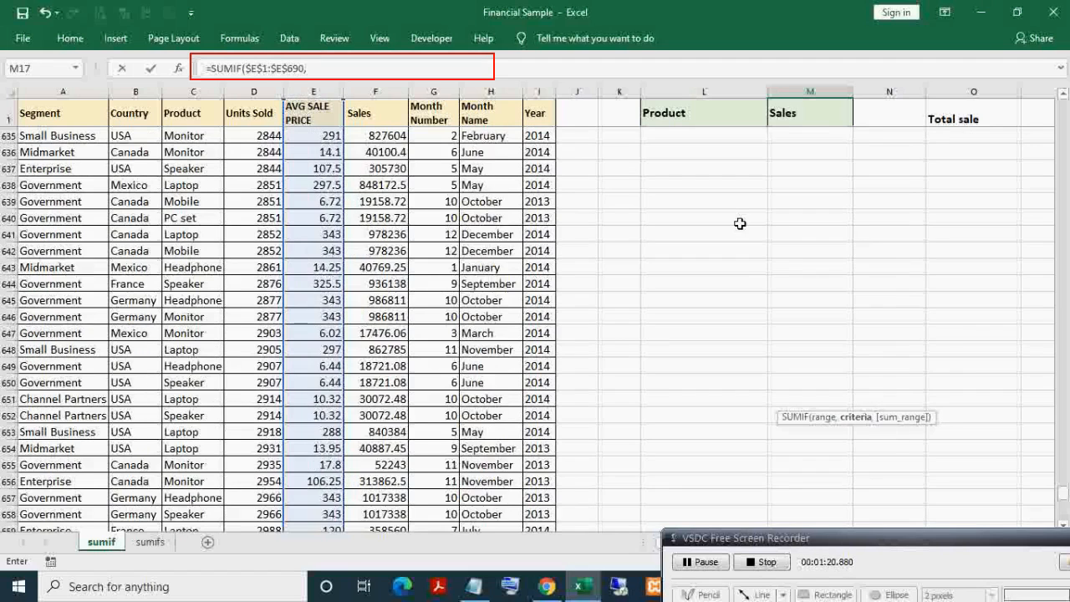
left_click_drag(1006, 70, 994, 75)
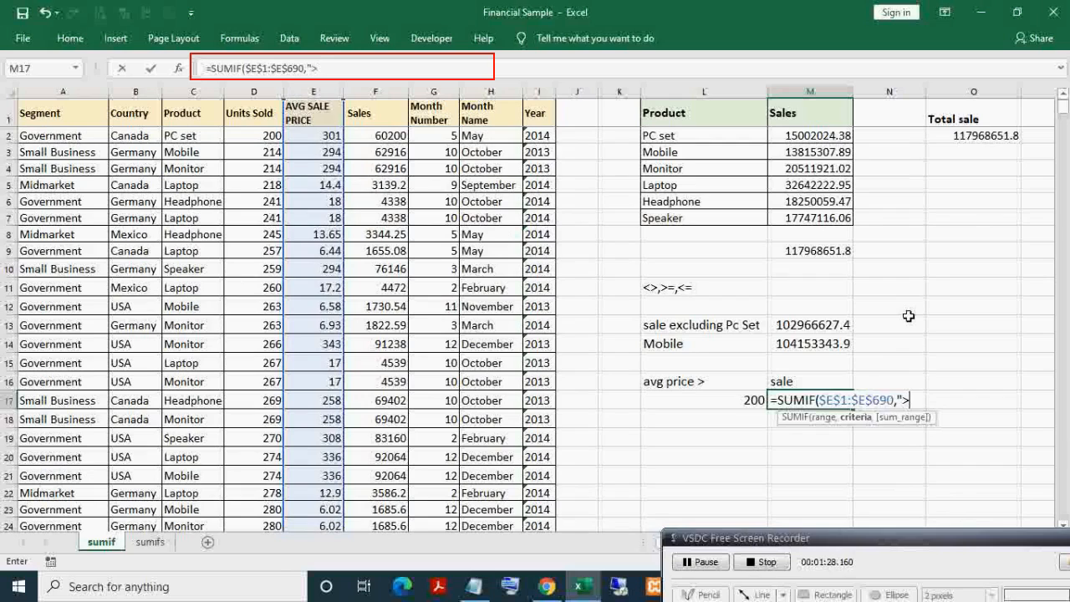
type("&")
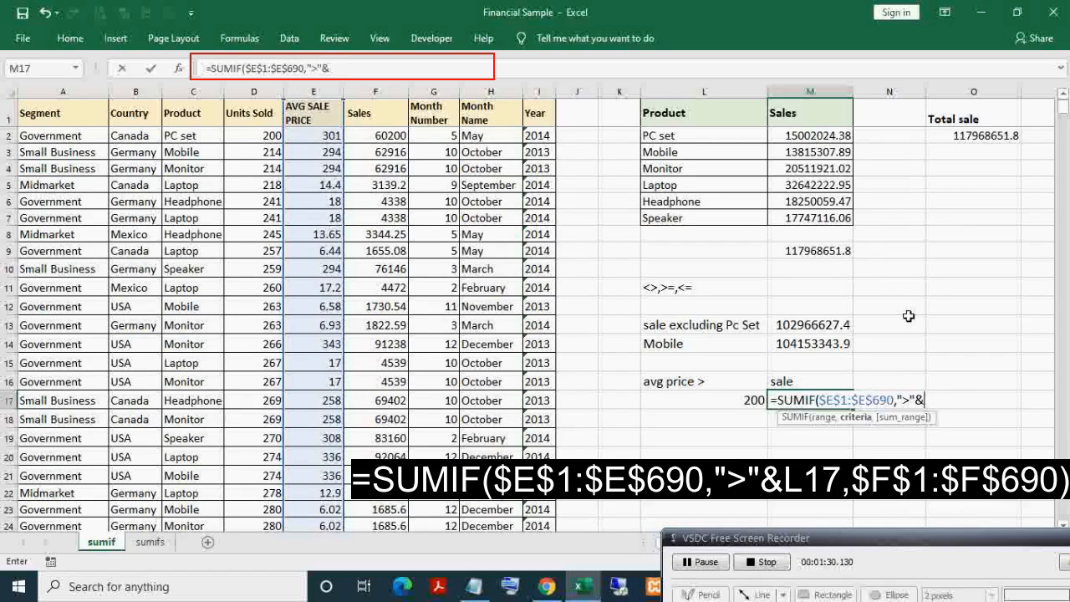
left_click(733, 401)
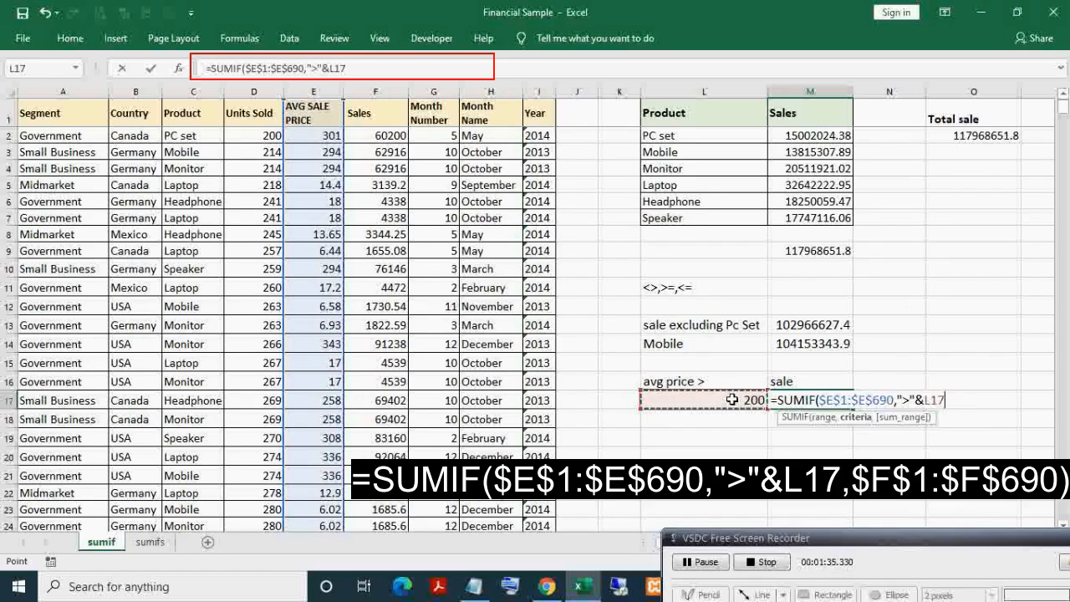
type(",")
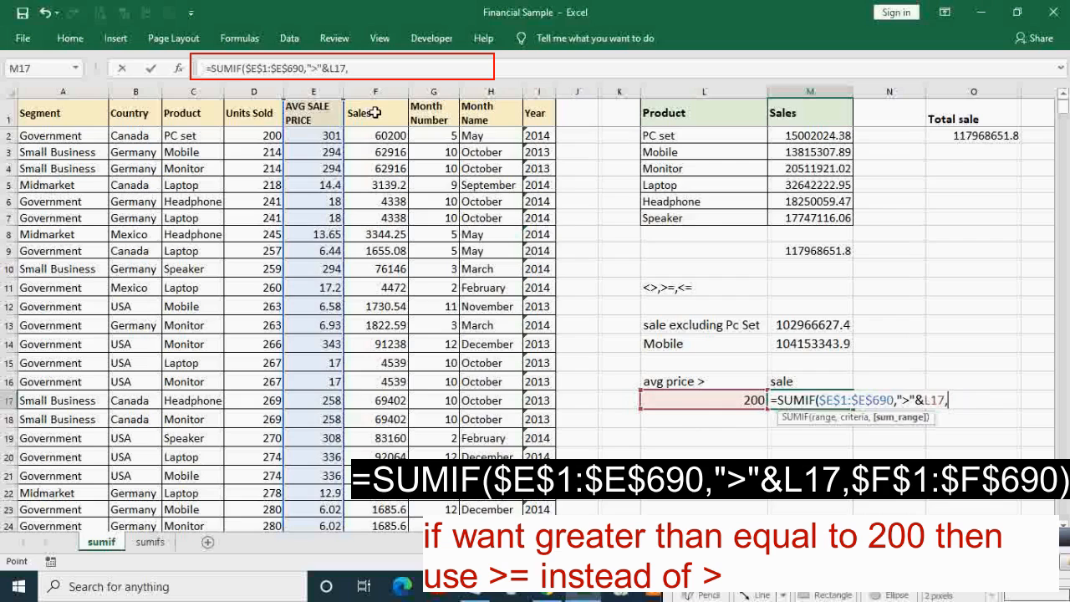
left_click(376, 113)
key("ctrl+shift+Down")
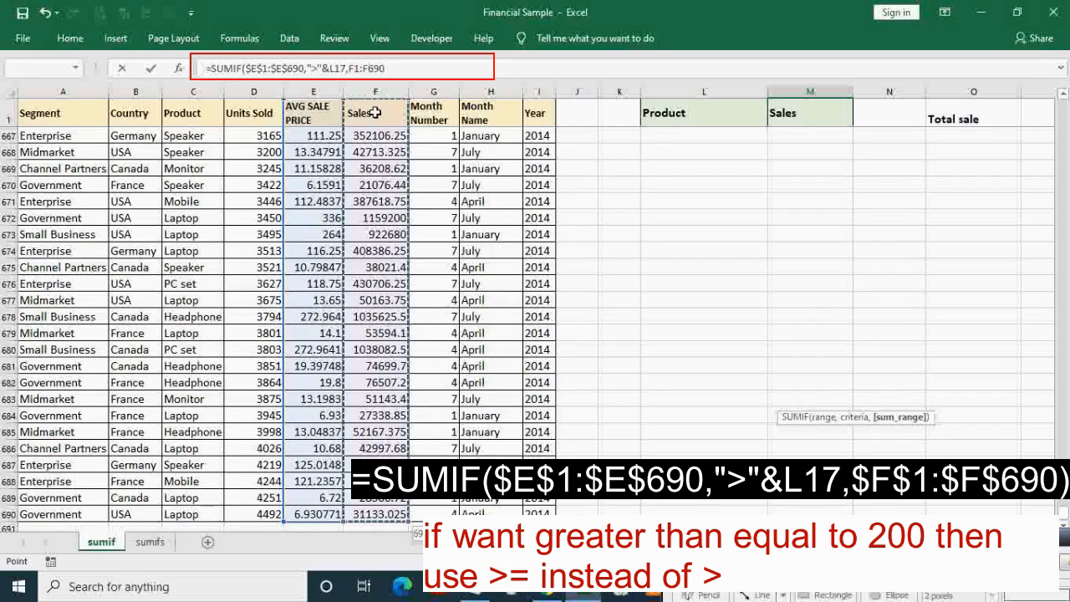
key("F4")
key("Return")
- Check M17's formula alongside the 200 criterion and avg price > label
key("Up")
key("Up")
key("Up")
key("Up")
key("Up")
key("Up")
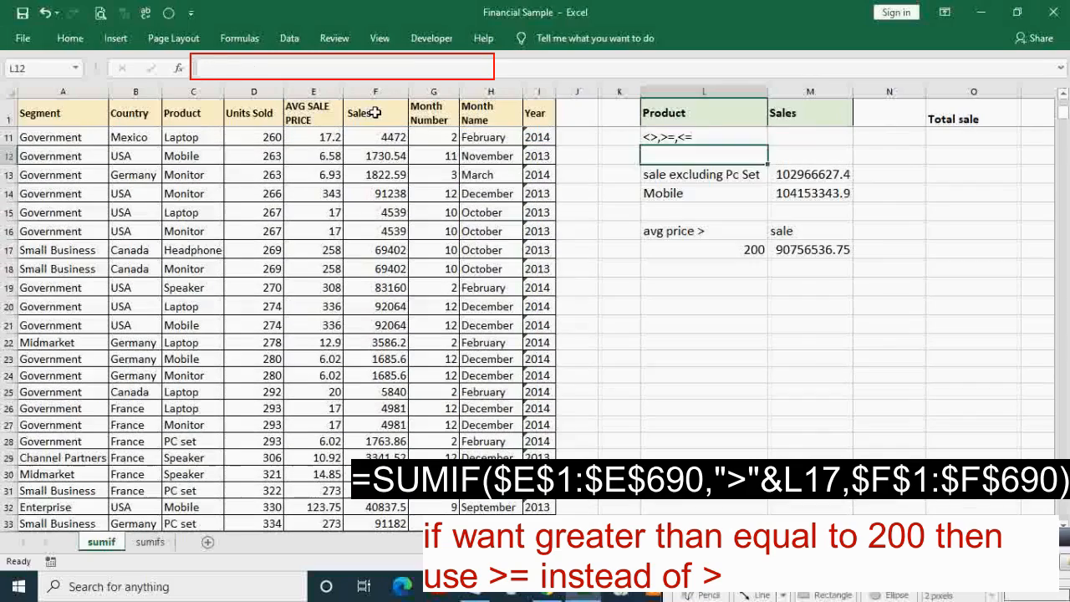
key("Down")
key("Down")
key("Down")
key("Down")
key("Down")
key("Right")
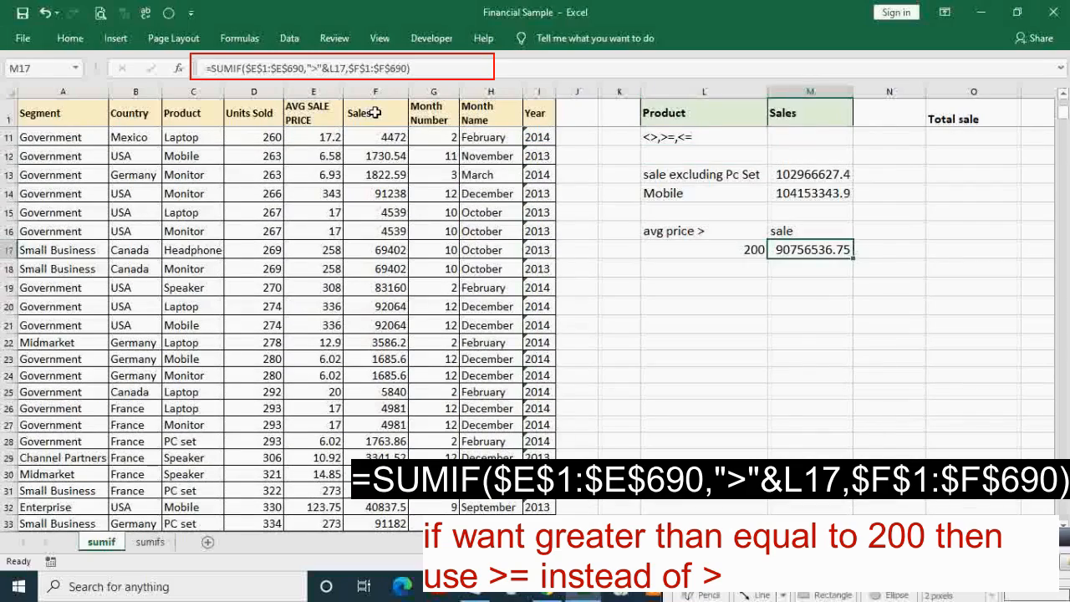
key("Left")
key("Right")
key("Left")
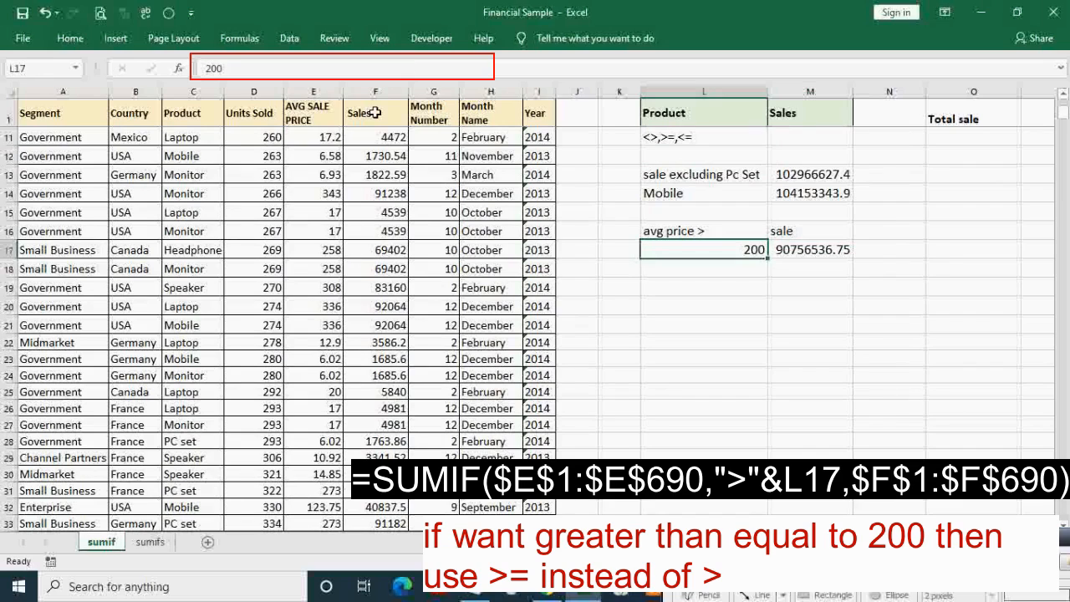
key("Up")
key("Down")
key("Up")
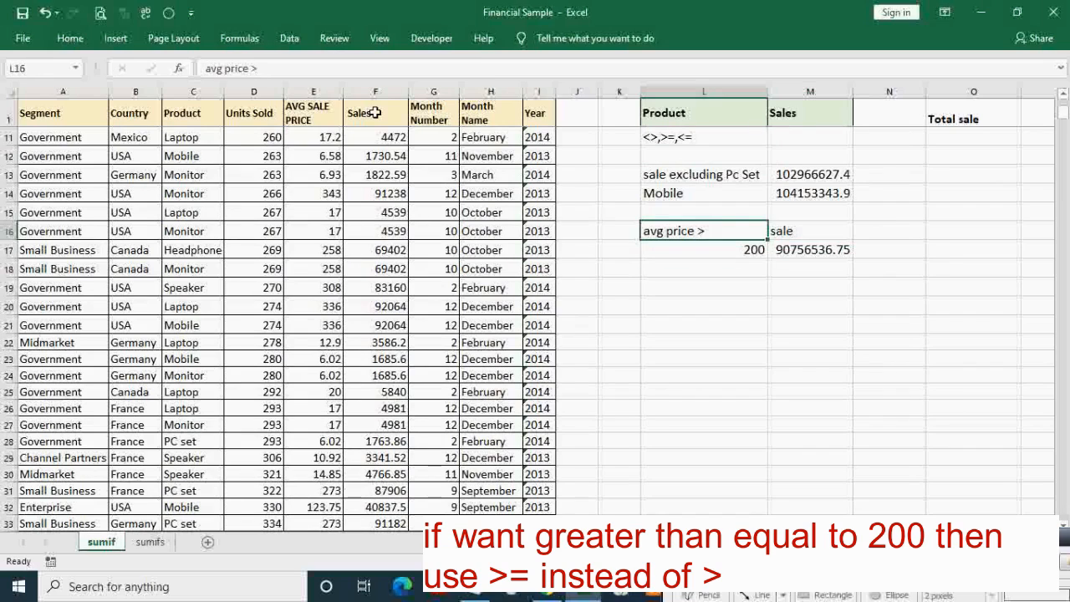
key("Down")
key("Right")
key("Left")
key("Left")
key("Left")
key("Left")
key("ctrl+Up")
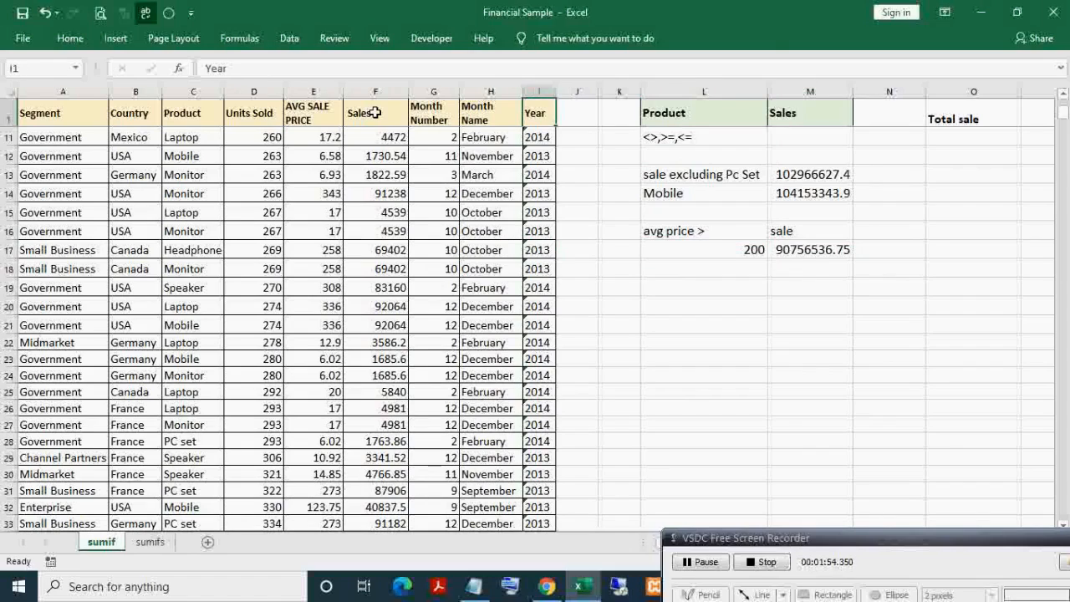
key("ctrl+shift+l")
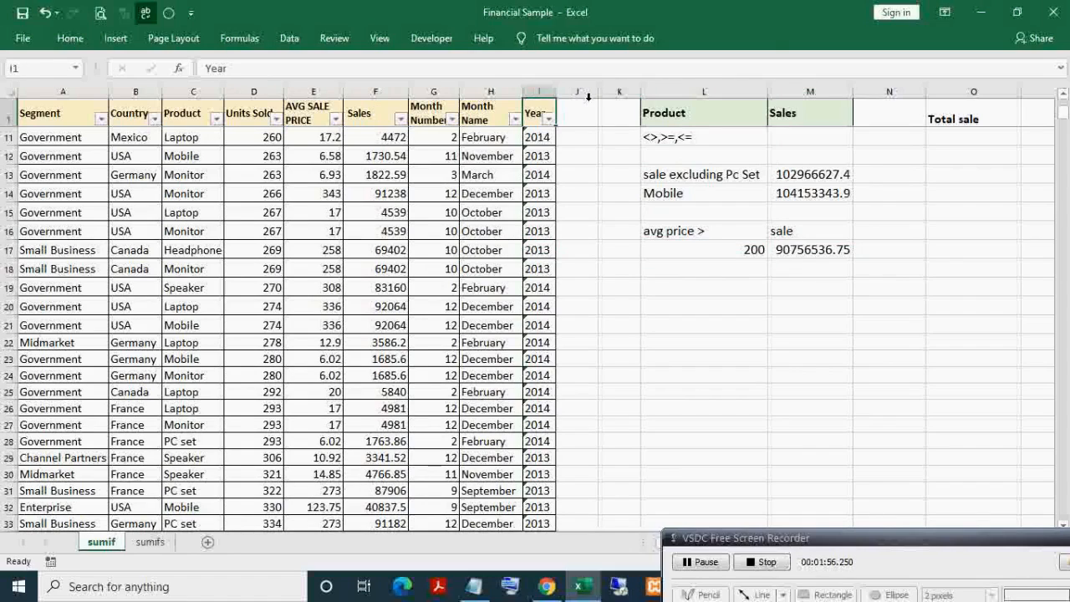
left_click(803, 255)
key("Left")
key("Left")
key("Left")
key("Left")
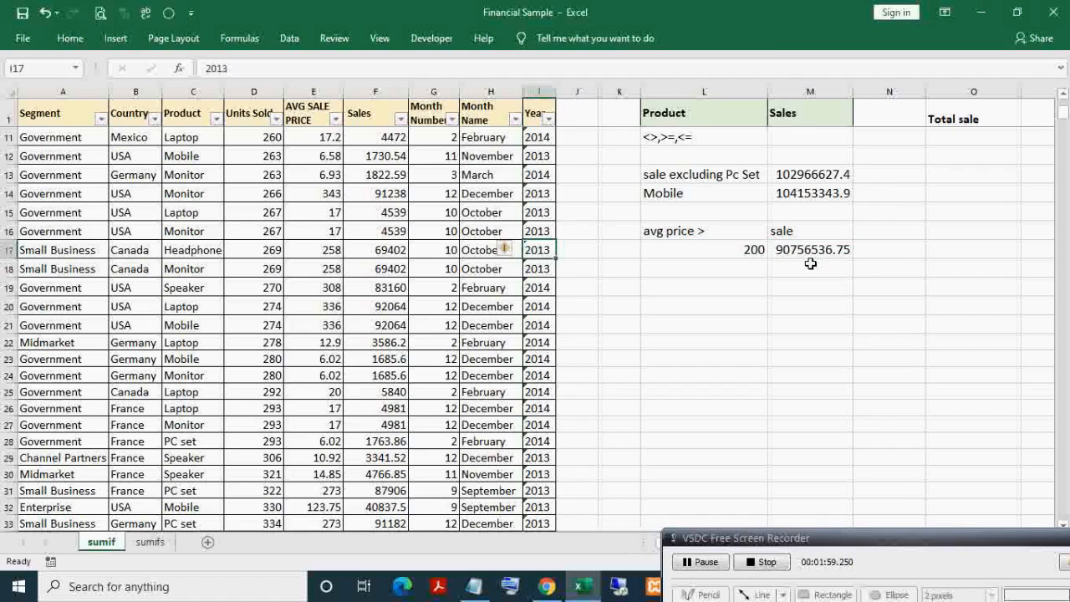
key("ctrl+Up")
key("Left")
key("Left")
key("Left")
key("Left")
key("alt+Down")
key("Down")
key("Down")
key("Down")
key("Down")
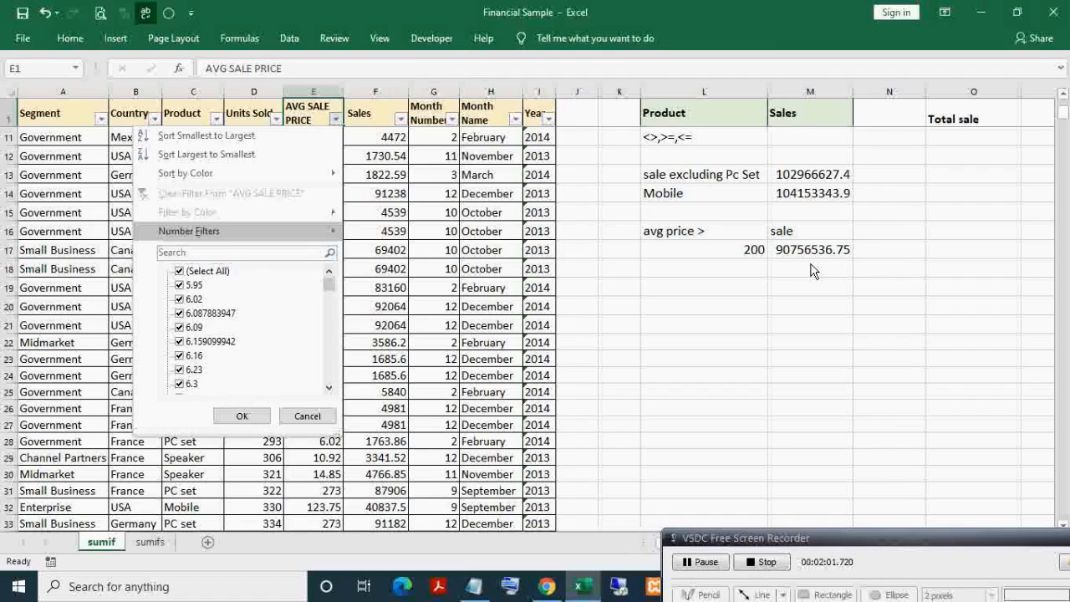
key("Right")
key("Down")
key("Down")
key("Down")
key("Down")
key("Up")
key("Up")
key("Return")
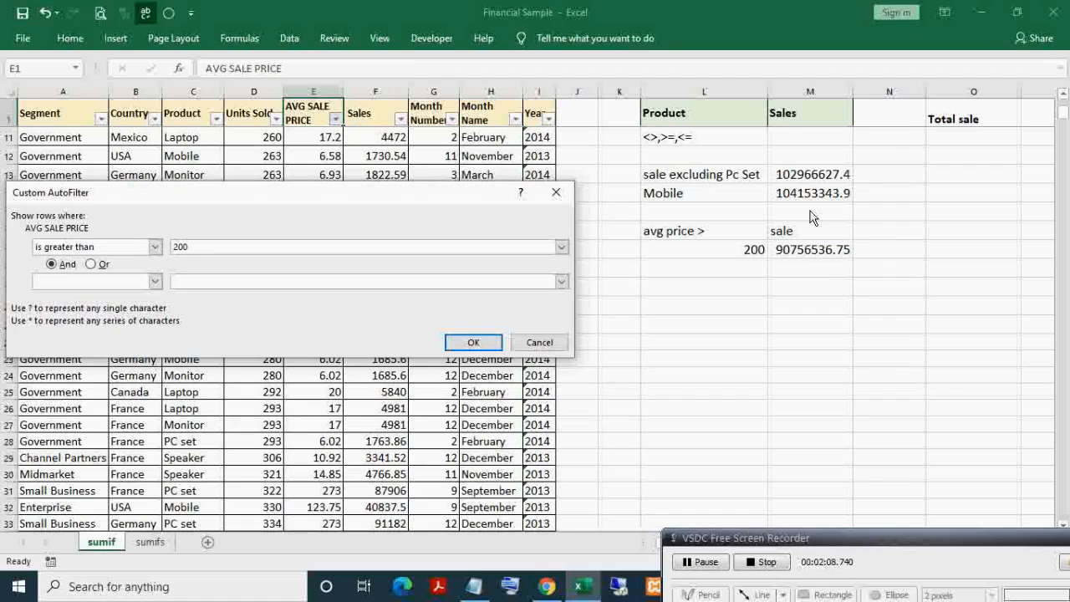
left_click(473, 341)
left_click(373, 92)
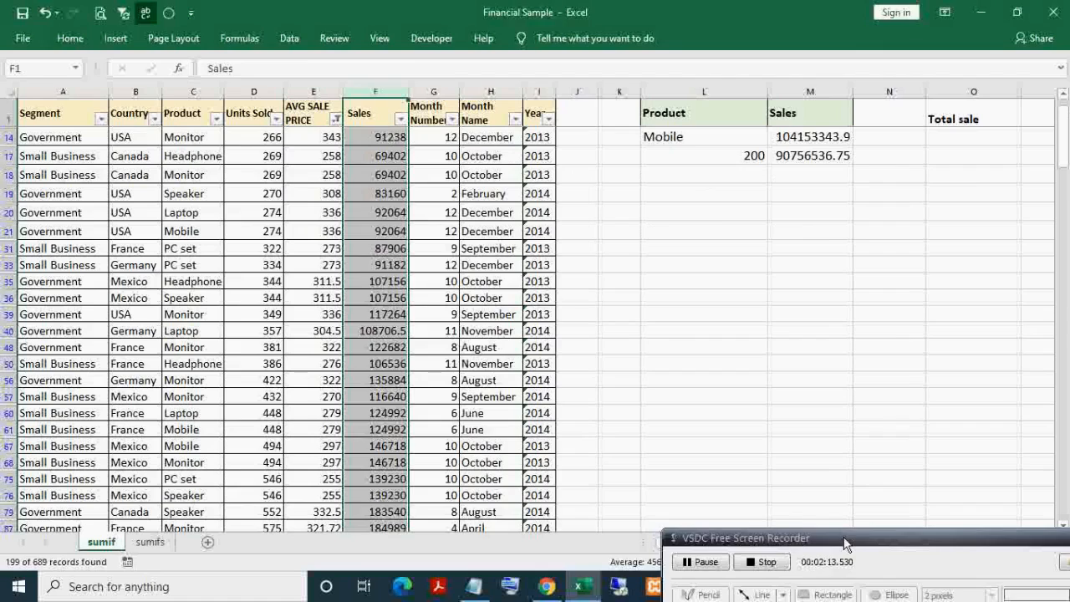
left_click_drag(844, 543, 873, 601)
left_click(378, 90)
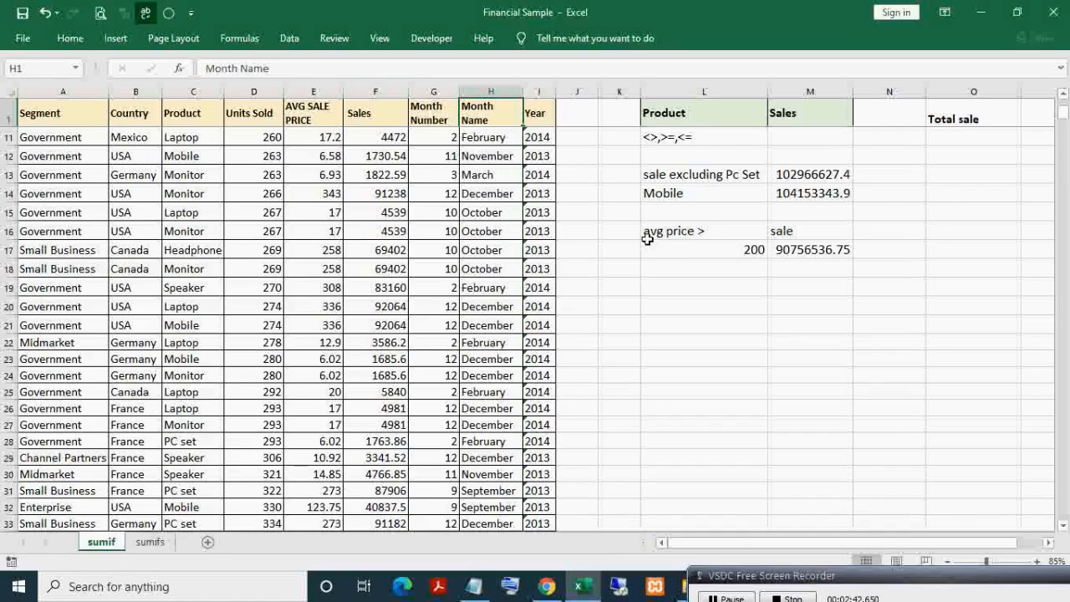
left_click(697, 250)
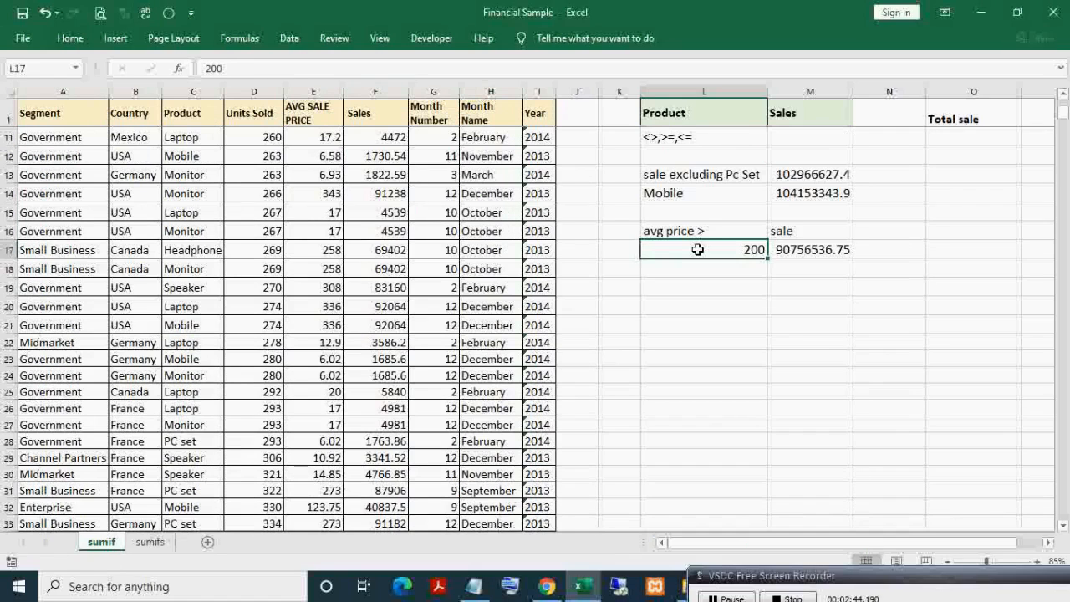
- Raise L17's criterion to 300 and copy the L16:M17 block to L19:M20
type("300")
key("Return")
left_click(697, 249)
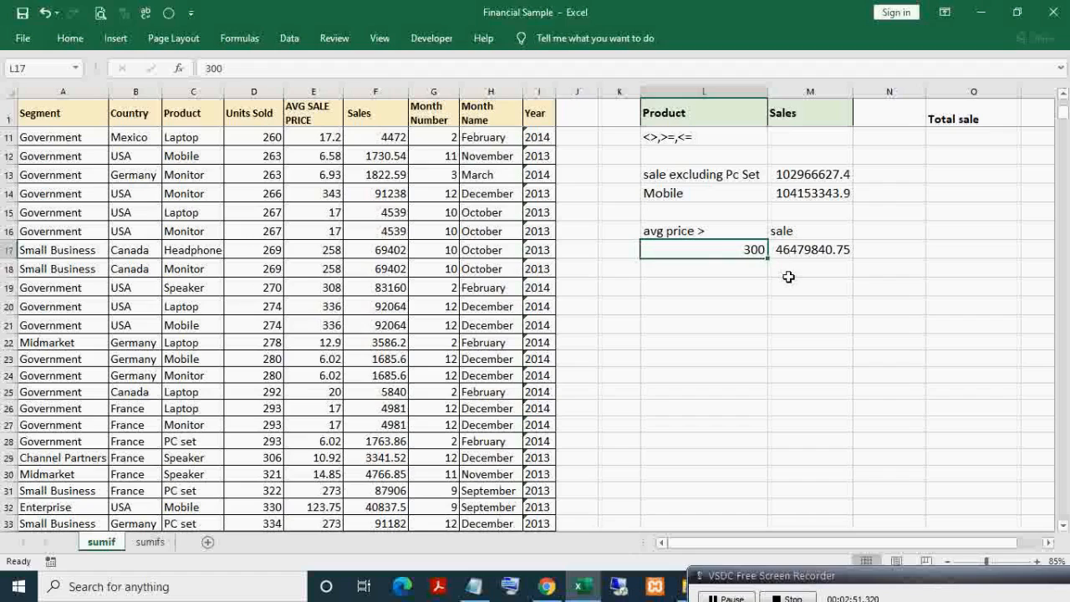
key("Up")
key("shift+Right")
key("shift+Down")
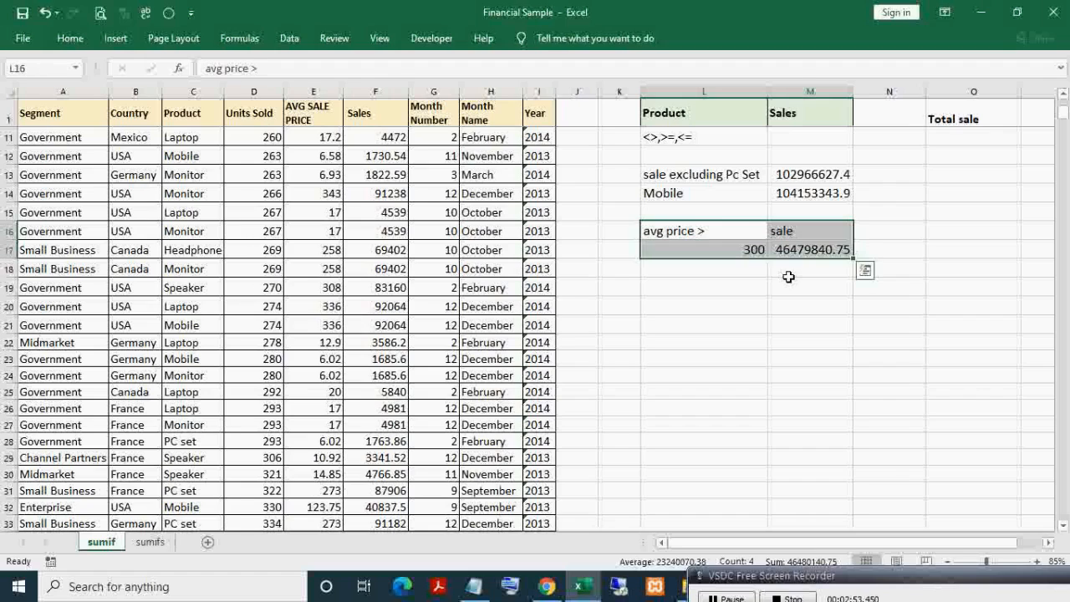
key("Down")
key("Up")
key("shift+Right")
key("shift+Down")
key("ctrl+c")
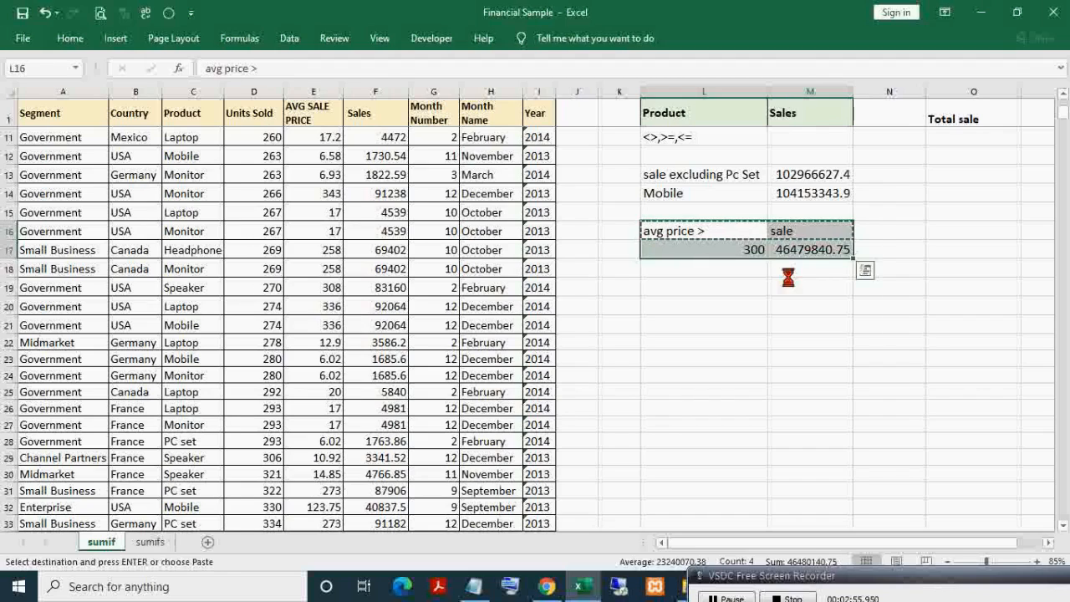
key("Down")
key("Down")
key("Down")
key("ctrl+v")
- Relabel the copy 'avg price <' and change M20's criterion to "<"&L20
key("F2")
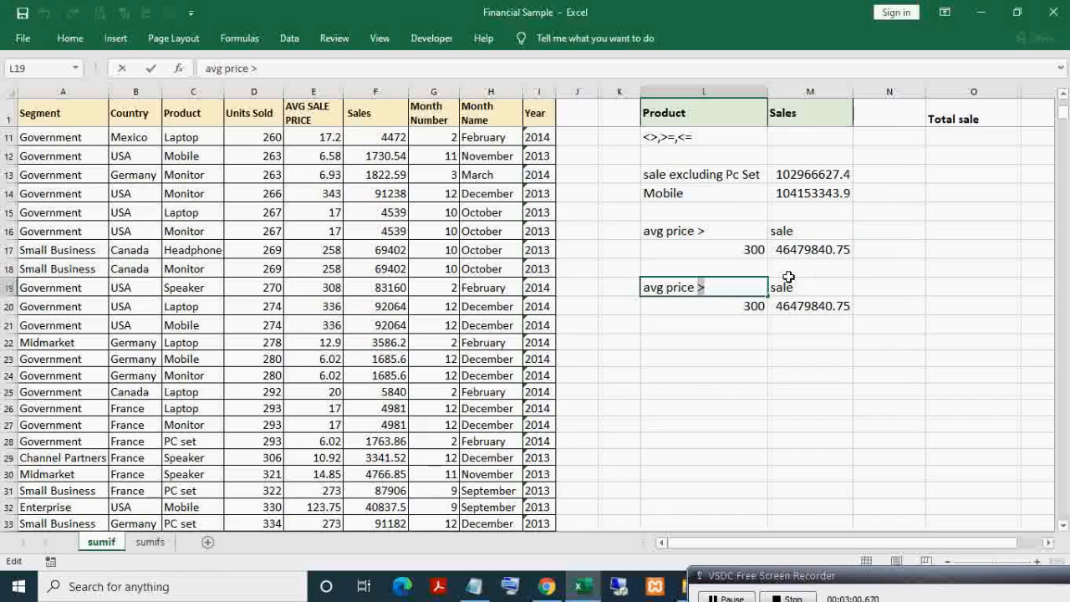
type("<")
key("Return")
key("Right")
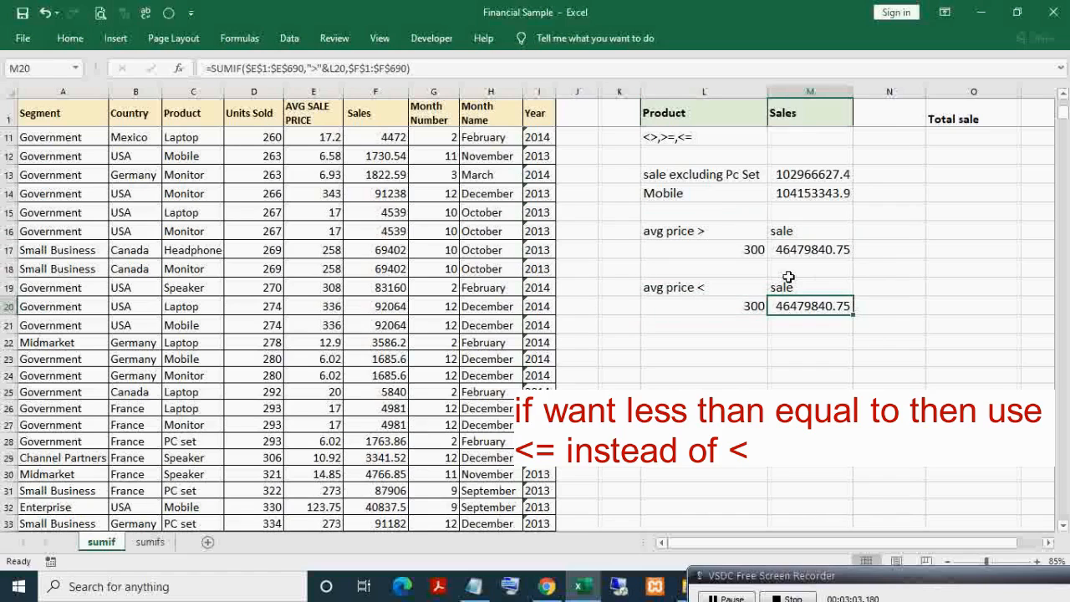
key("F2")
key("Left")
key("Left")
key("Left")
key("Left")
key("Left")
key("Left")
key("Left")
key("Left")
key("Left")
key("Left")
key("Left")
key("Left")
key("Left")
key("Left")
key("Left")
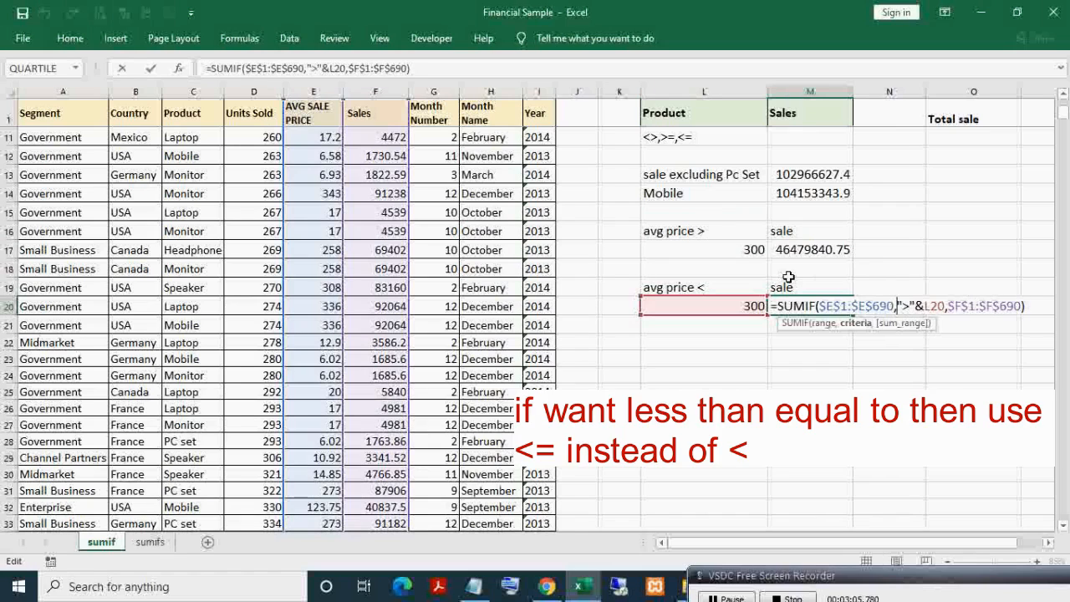
key("Delete")
type("<")
key("Return")
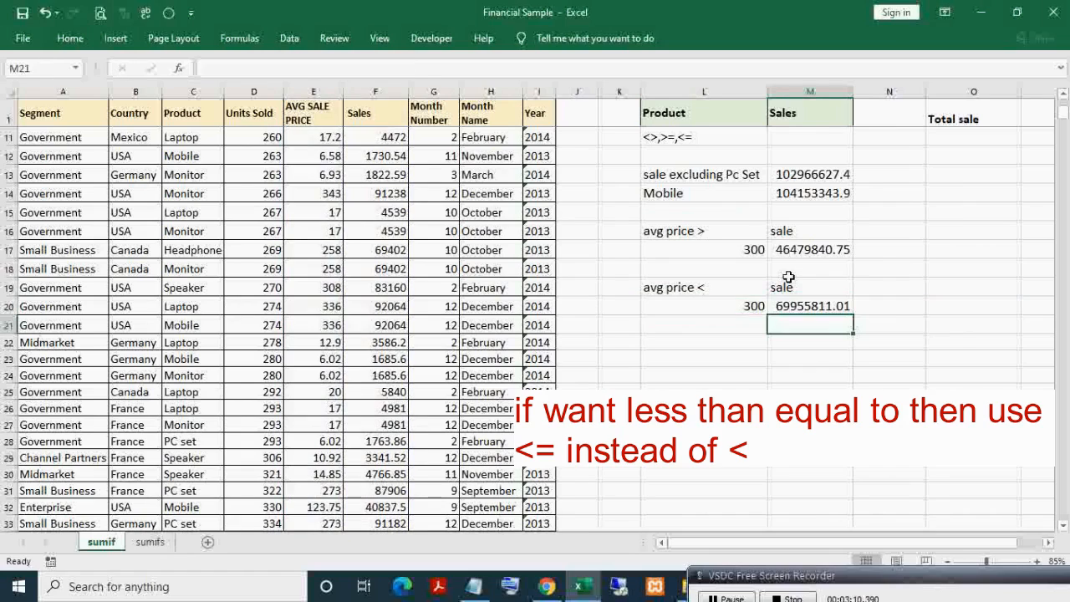
key("Up")
key("F2")
key("Escape")
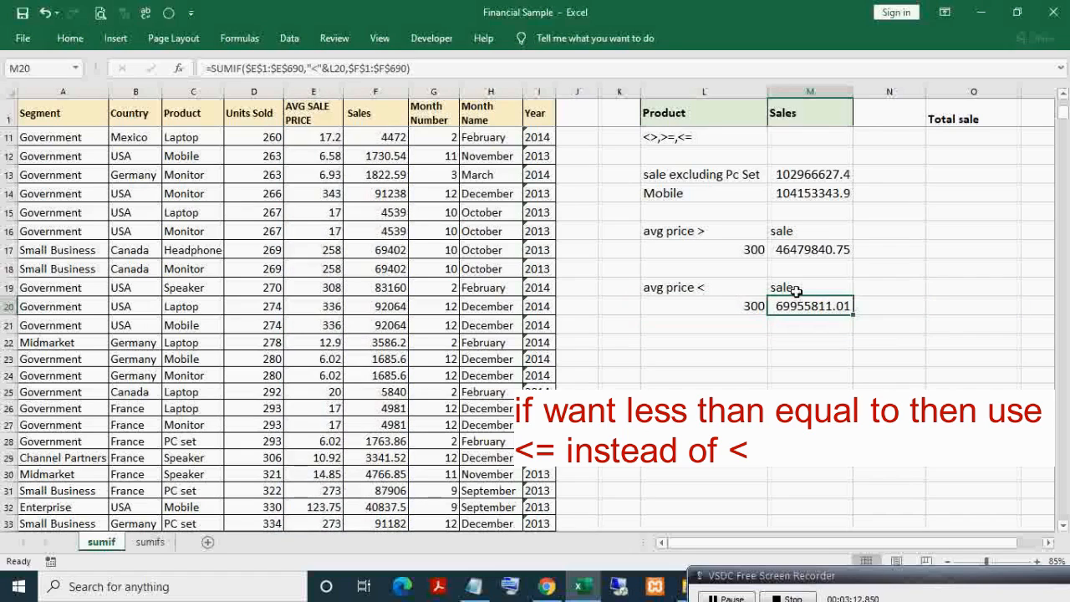
- Enter 100 in L20 so M20 sums sales priced under 100, giving 7933608.135
left_click(746, 306)
double_click(805, 306)
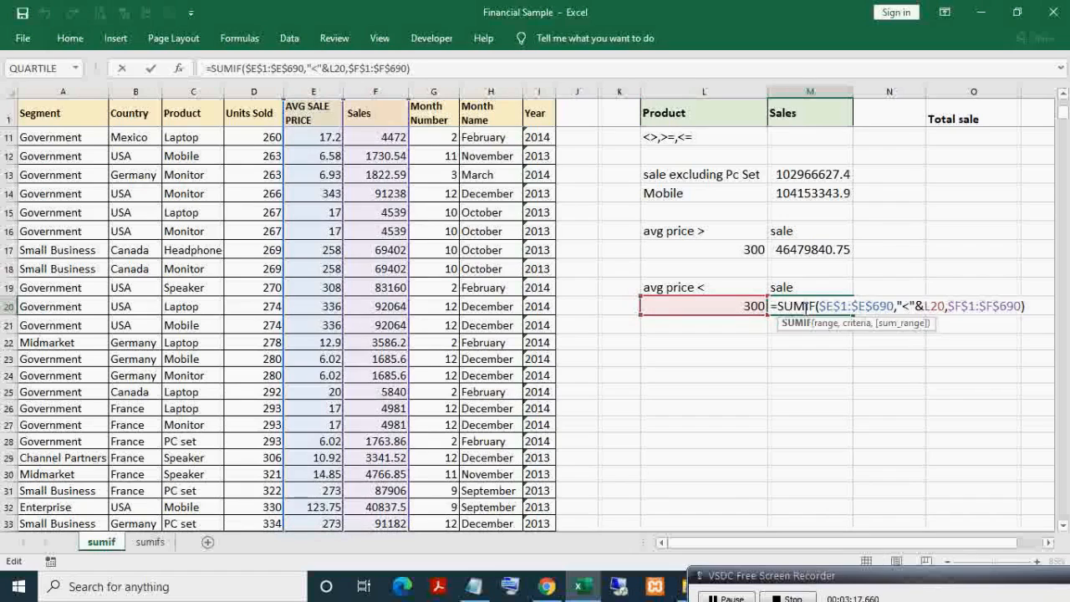
key("shift+Tab")
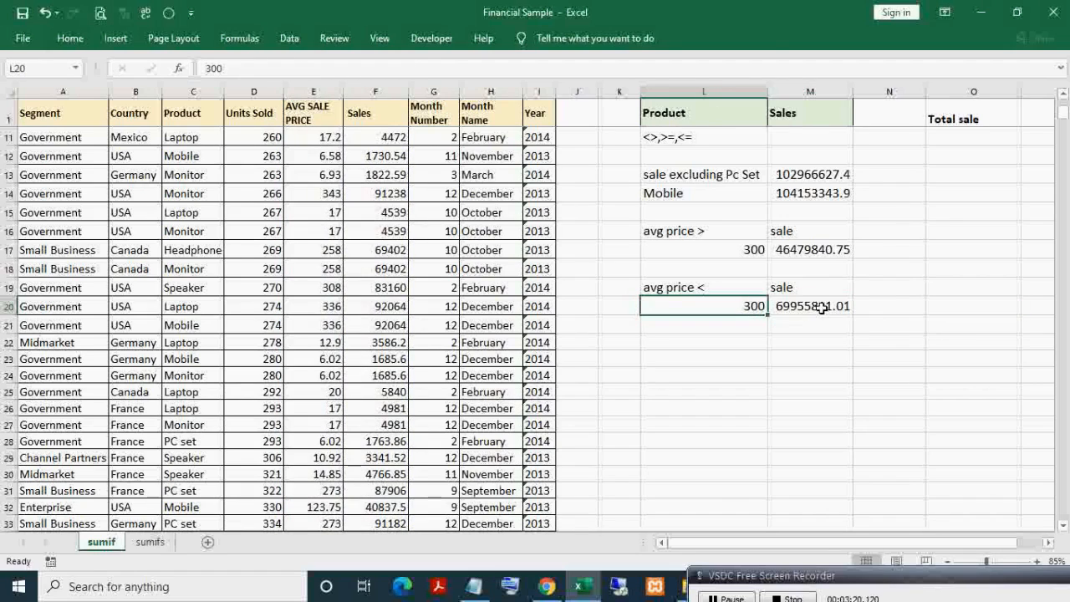
type("200")
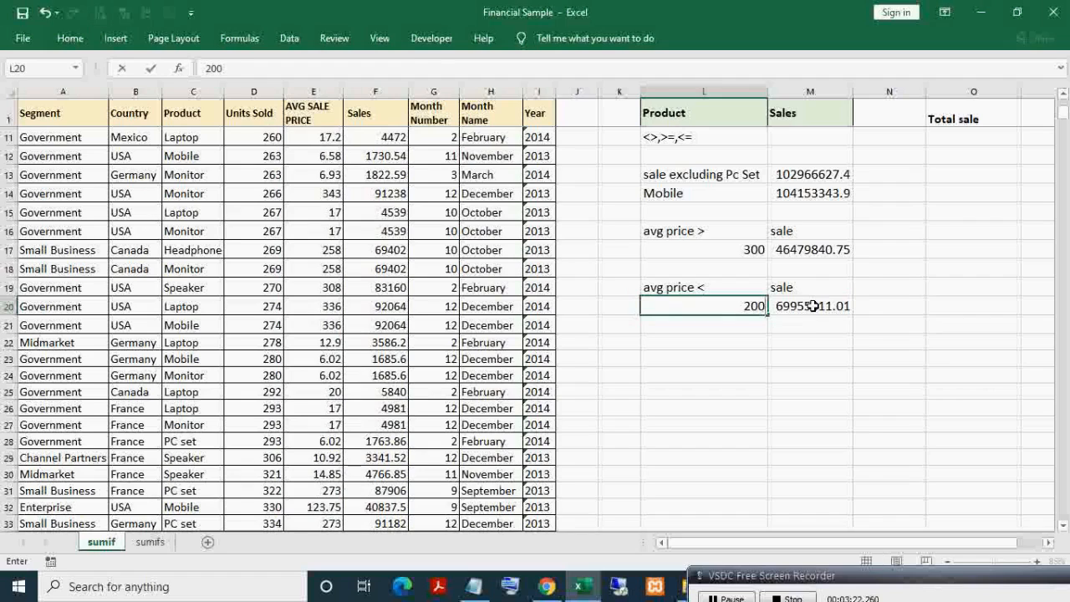
key("Escape")
type("100")
key("Return")
left_click(720, 306)
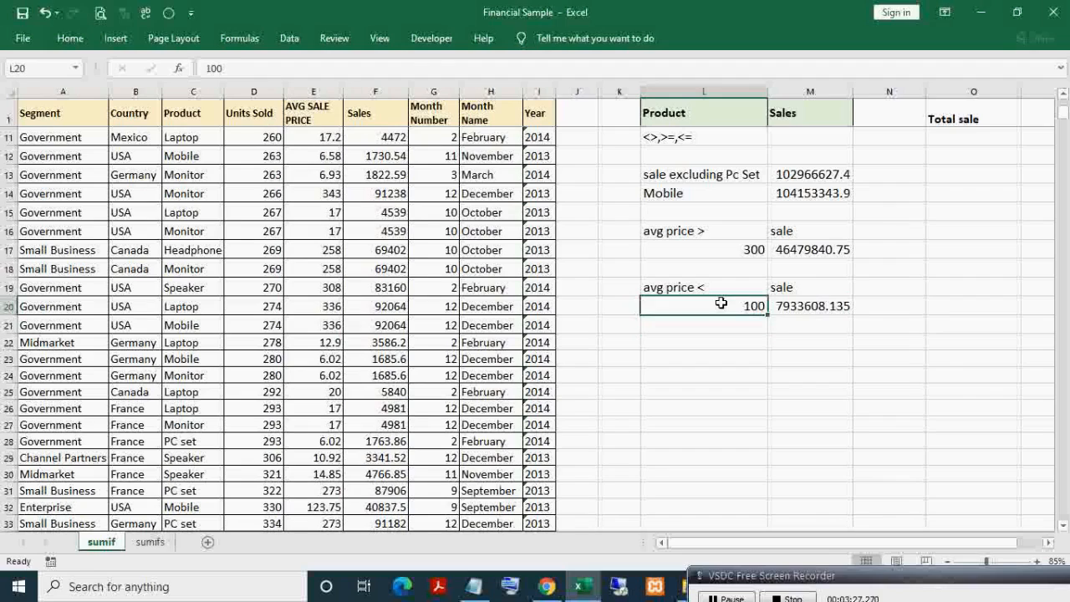
left_click(369, 111)
key("ctrl+shift+l")
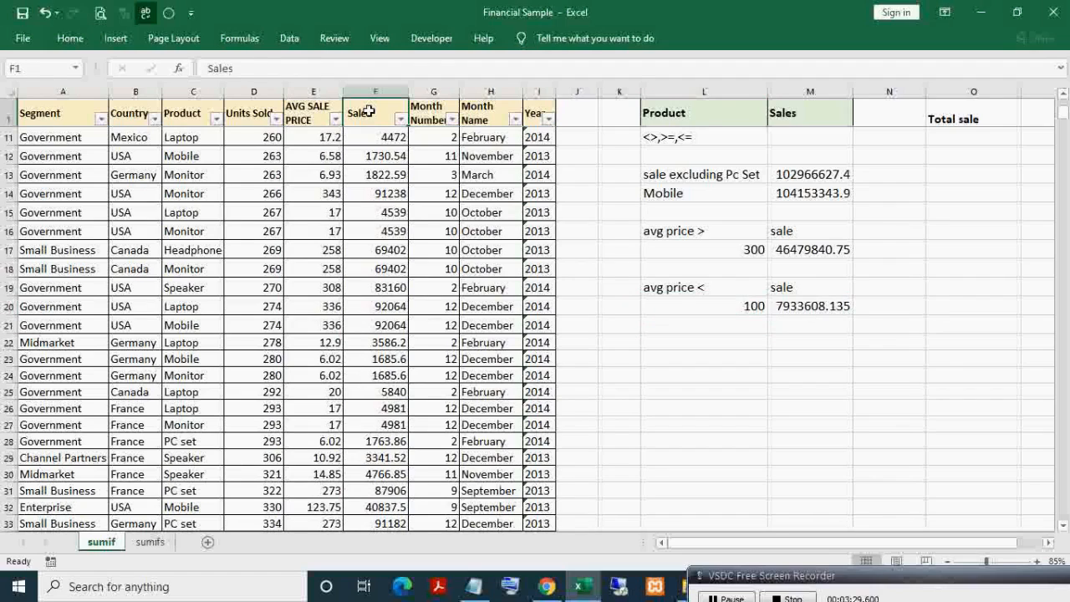
key("Left")
key("Left")
left_click(335, 118)
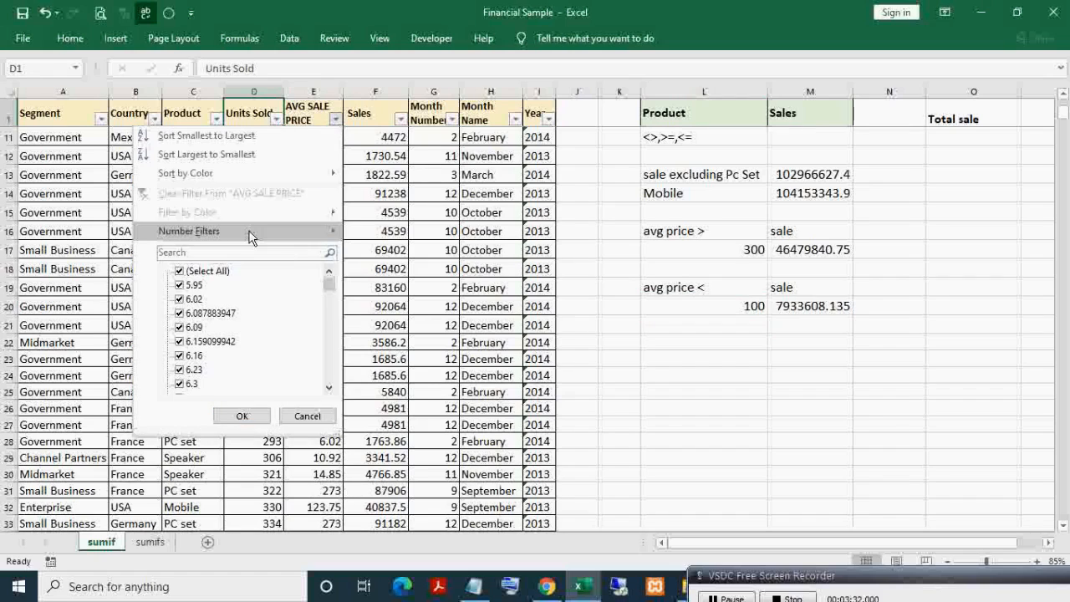
mouse_move(253, 234)
left_click(403, 307)
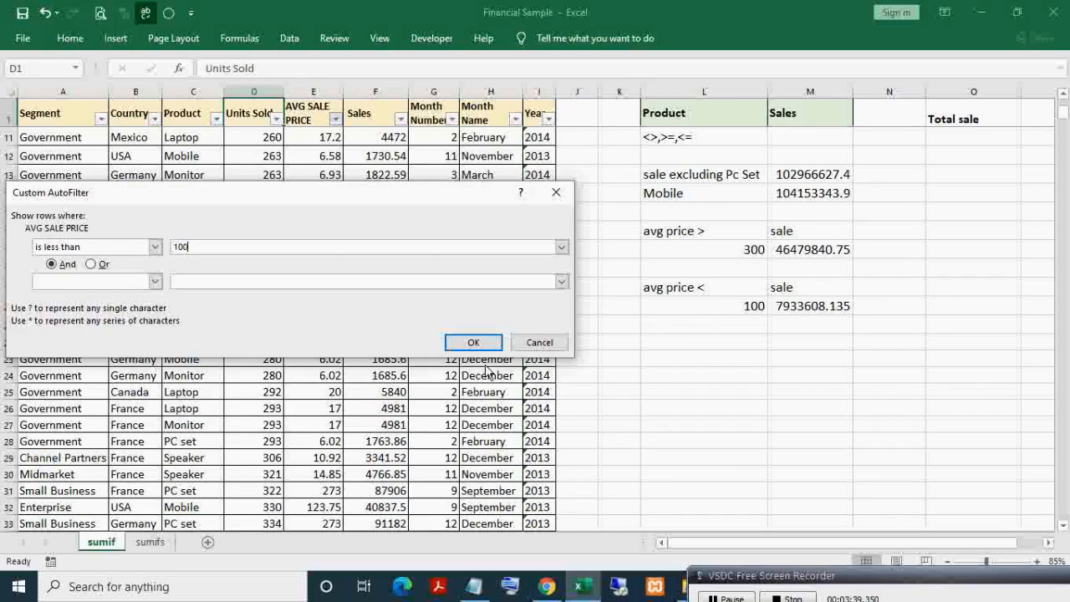
left_click(473, 342)
left_click(392, 93)
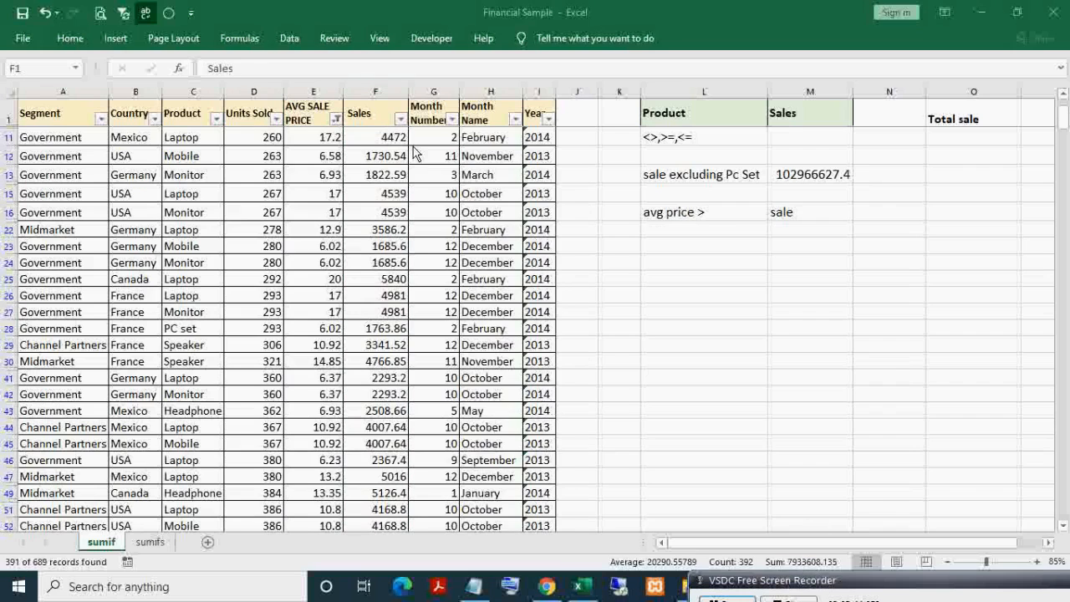
left_click(380, 113)
key("ctrl+shift+l")
key("Right")
key("Right")
key("Right")
key("Right")
key("Right")
key("Right")
key("Right")
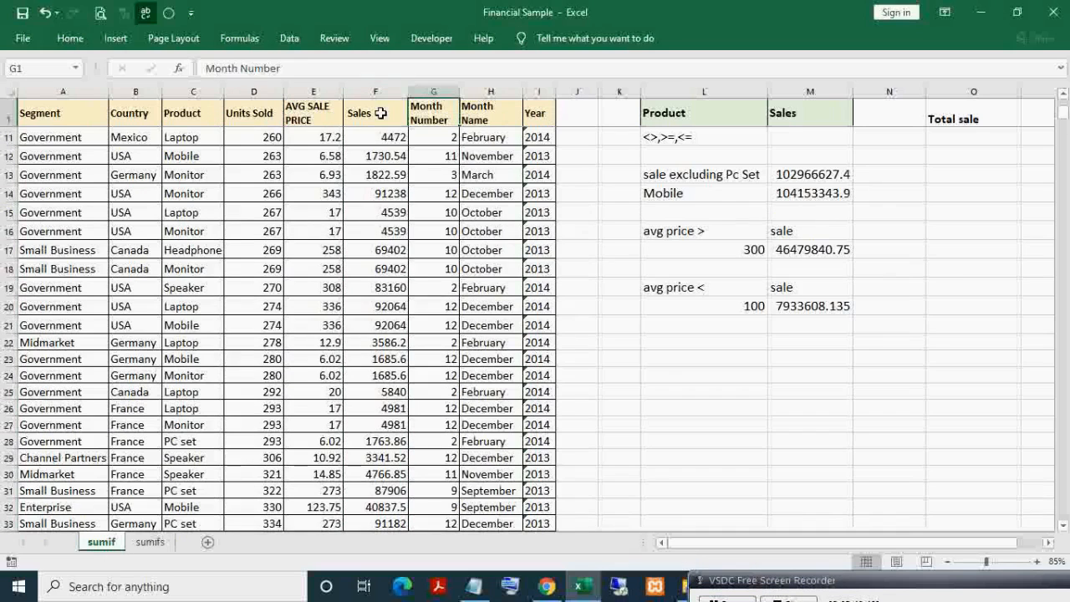
key("Down")
key("Down")
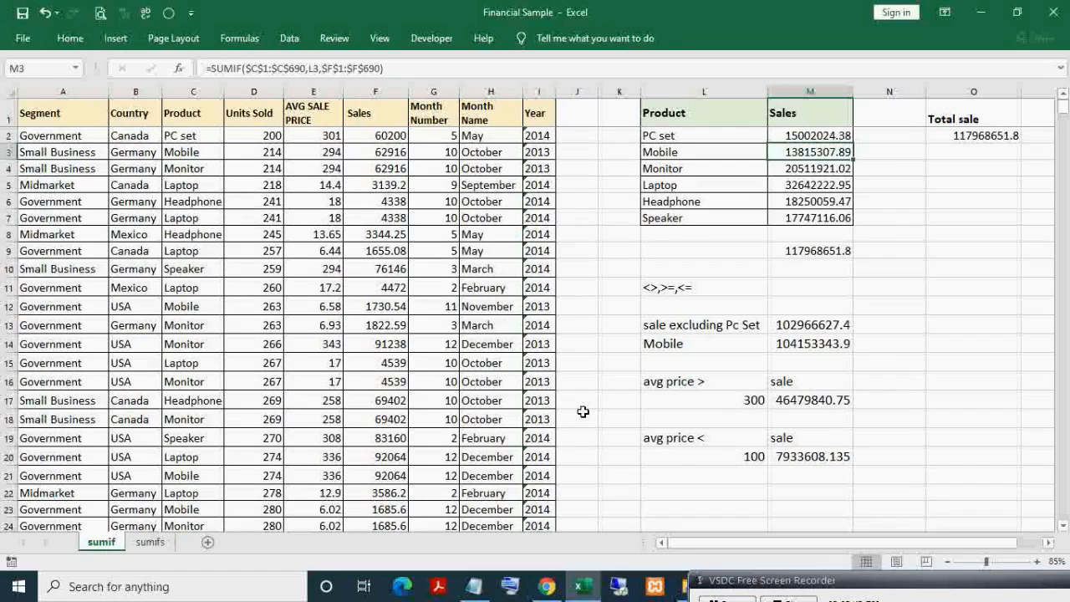
left_click(709, 439)
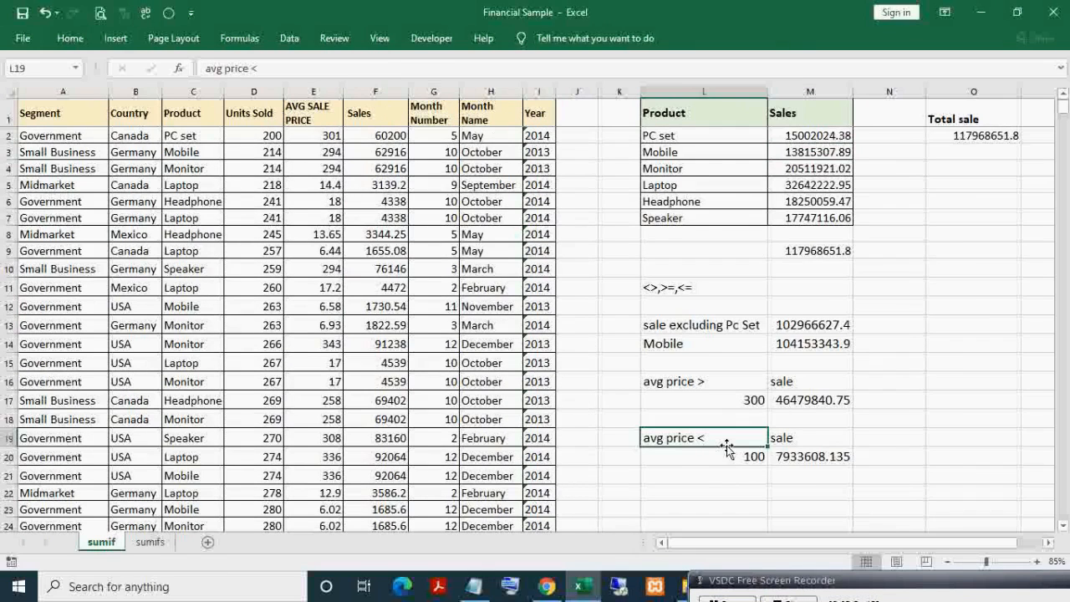